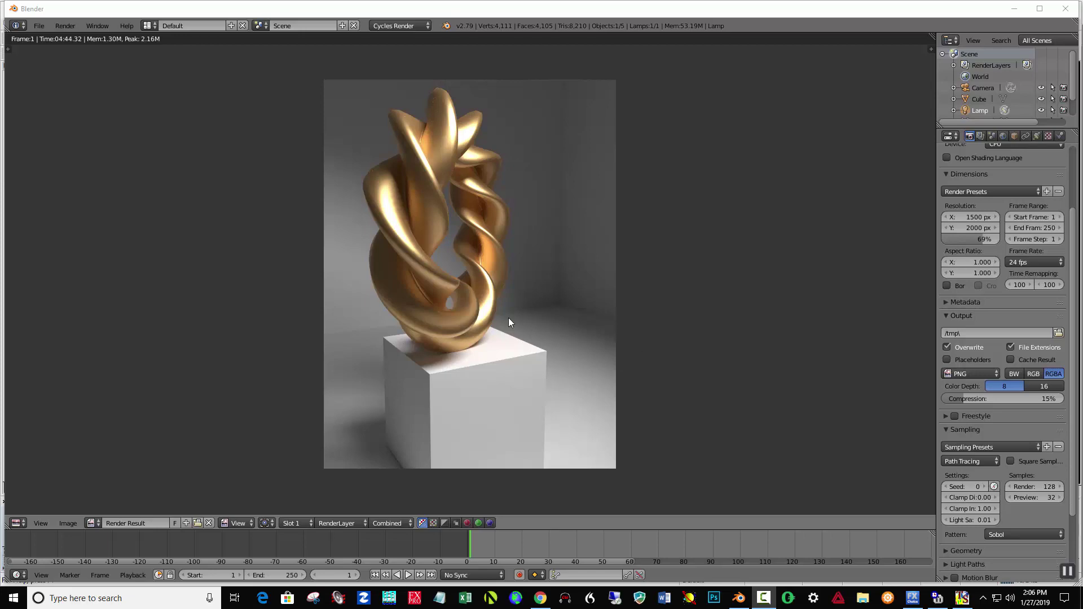
- Dismiss the Windows Start menu that appeared over the Blender window
{"action": "scroll", "coordinate": [509, 317], "scroll_direction": "up", "scroll_amount": 4}
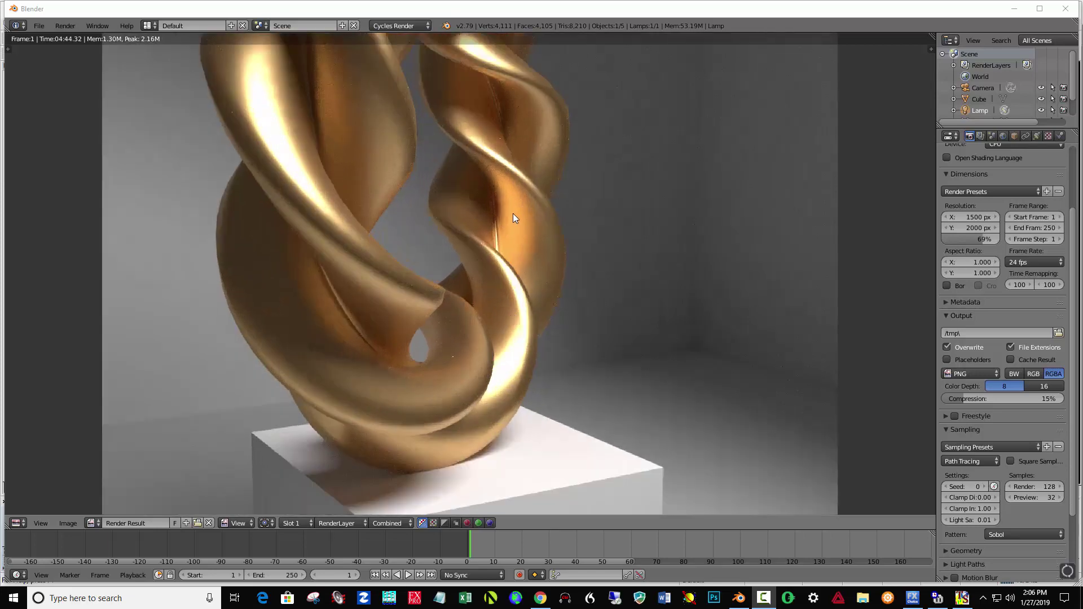
{"action": "key", "text": "super"}
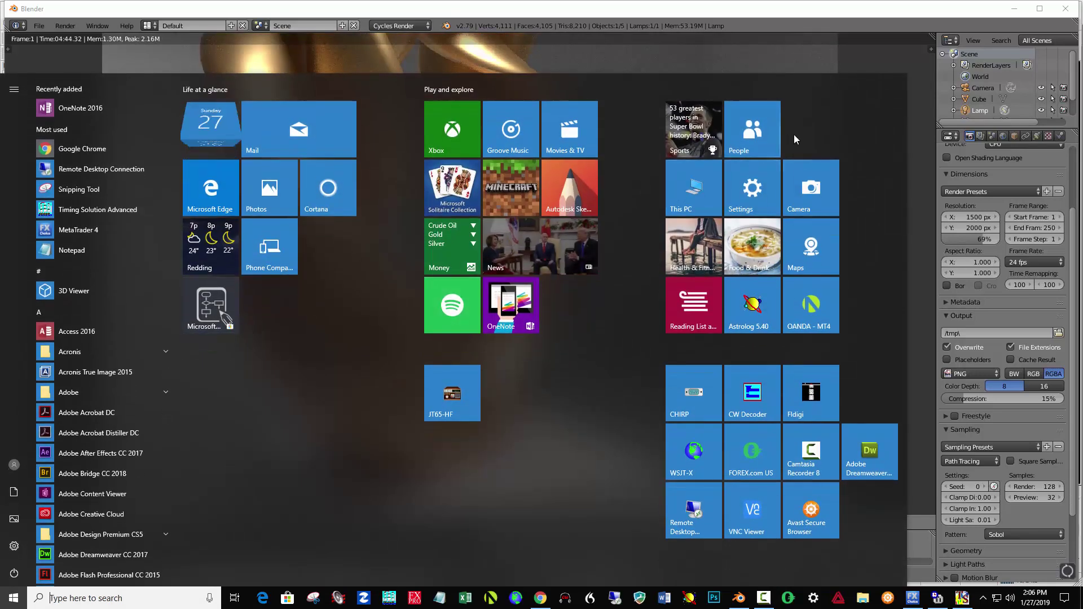
{"action": "left_click", "coordinate": [918, 66]}
{"action": "scroll", "coordinate": [729, 208], "scroll_direction": "down", "scroll_amount": 2}
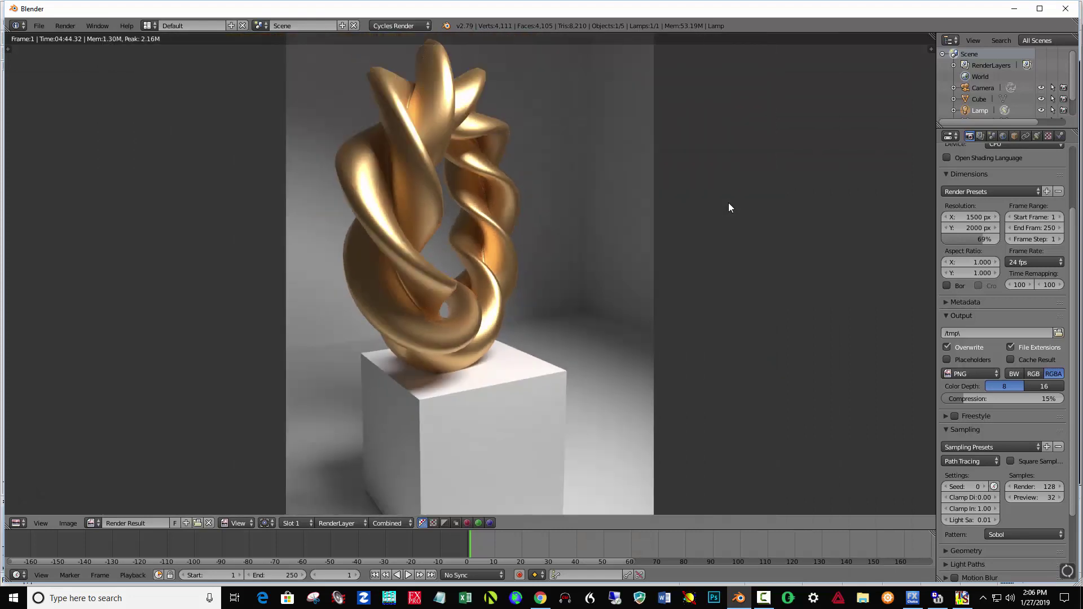
{"action": "scroll", "coordinate": [729, 204], "scroll_direction": "down", "scroll_amount": 2}
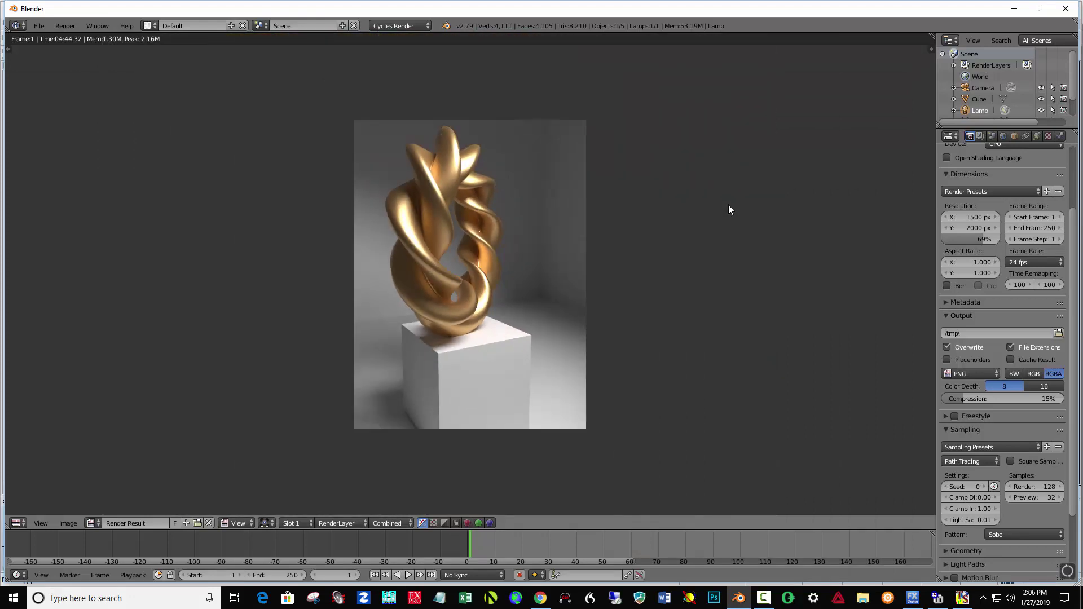
{"action": "scroll", "coordinate": [729, 210], "scroll_direction": "down", "scroll_amount": 1}
{"action": "scroll", "coordinate": [729, 211], "scroll_direction": "up", "scroll_amount": 1}
- Reload the start-up file for a fresh default scene and place the 3D cursor in the viewport
{"action": "left_click", "coordinate": [39, 26]}
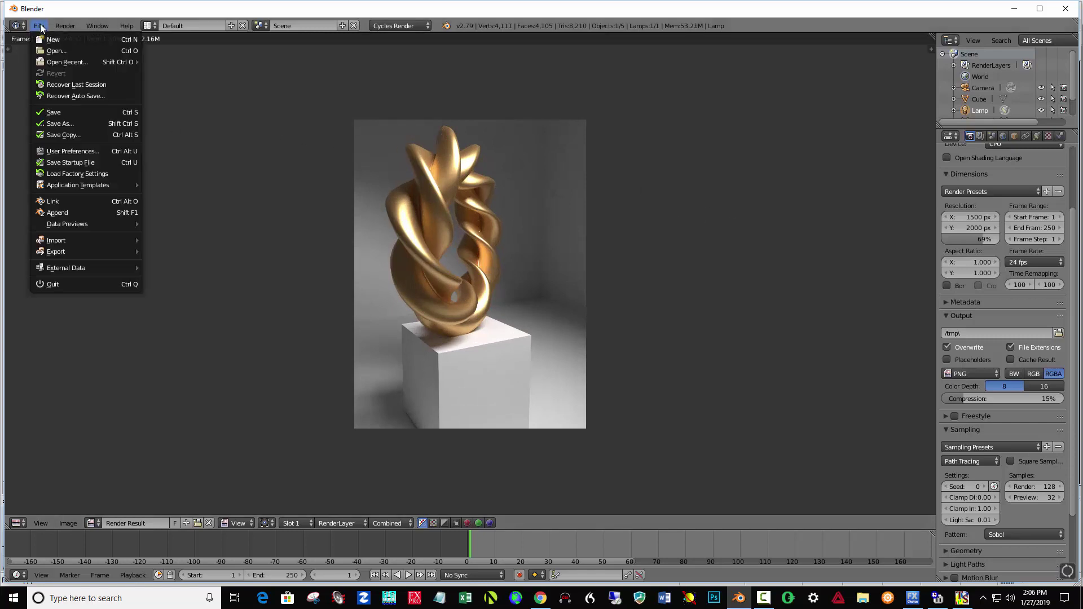
{"action": "left_click", "coordinate": [42, 38]}
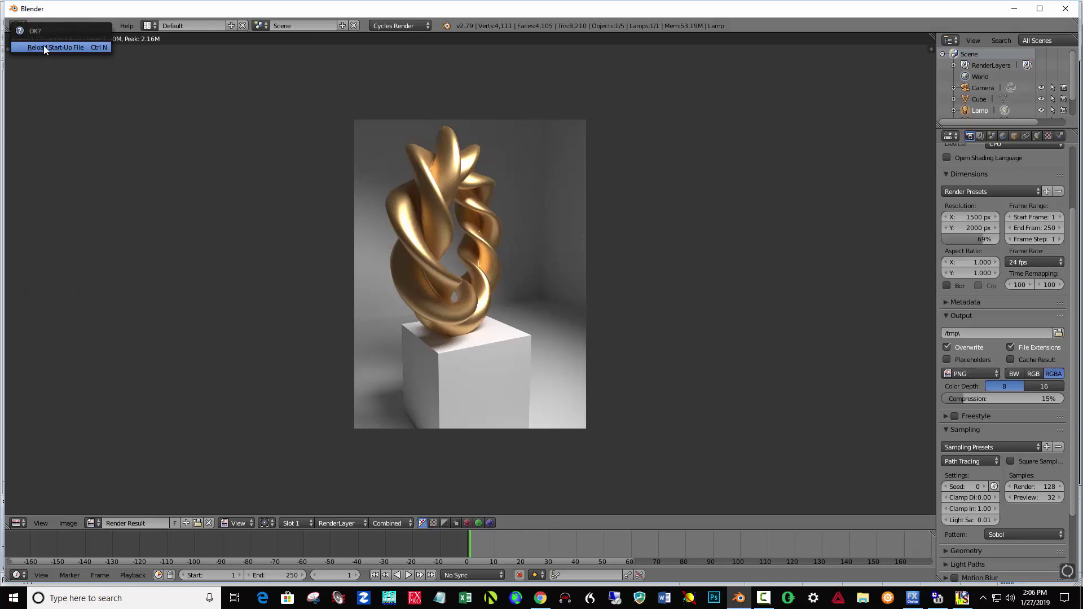
{"action": "left_click", "coordinate": [45, 48]}
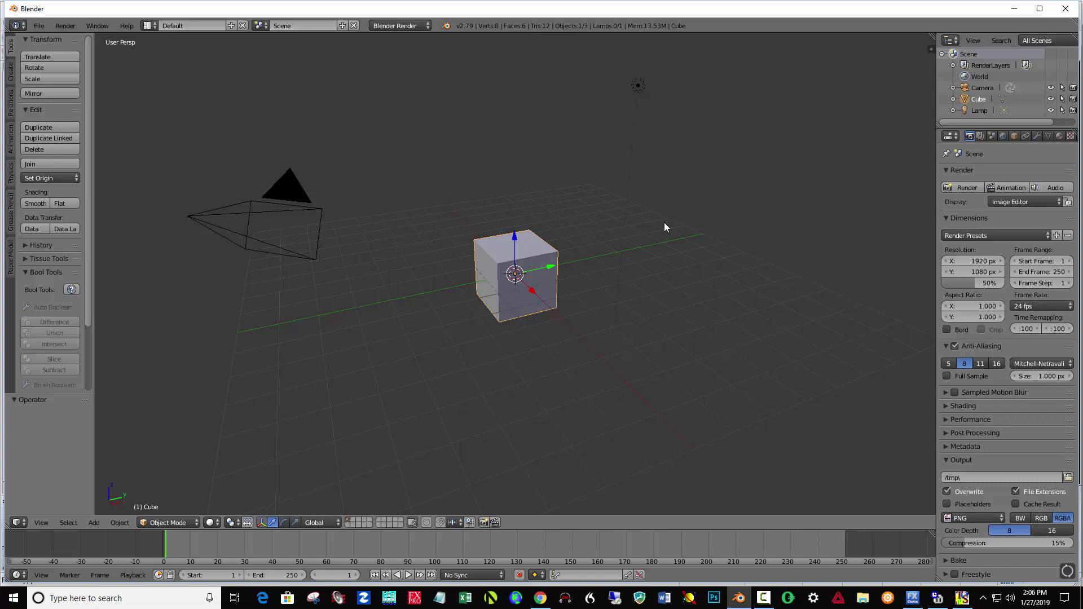
{"action": "left_click", "coordinate": [516, 243]}
- Add an XYZ Math Surface and apply its Twisted Torus operator preset
{"action": "key", "text": "shift+a"}
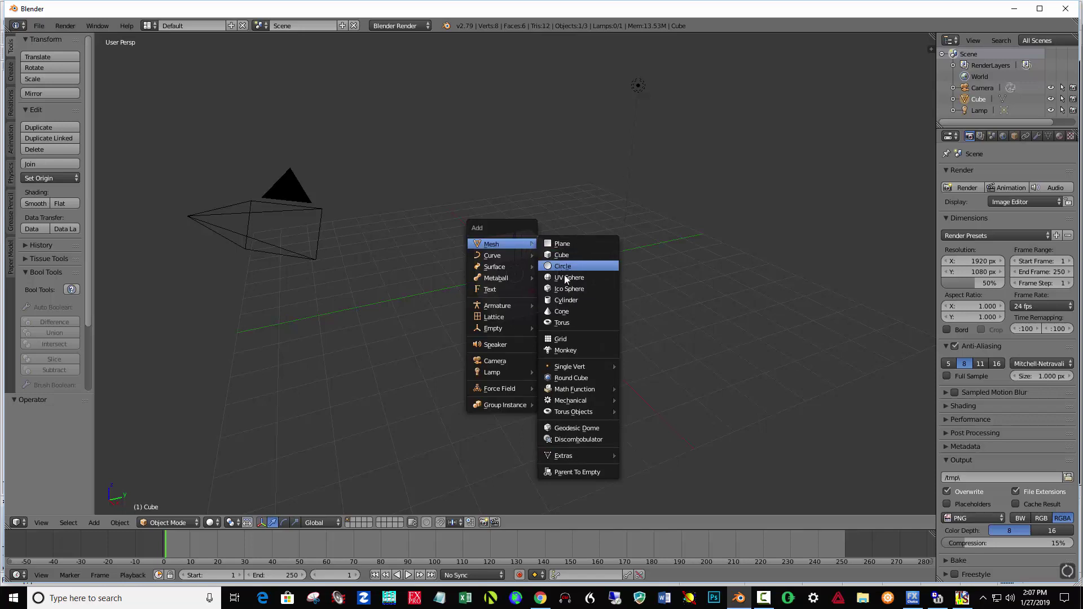
{"action": "mouse_move", "coordinate": [585, 393]}
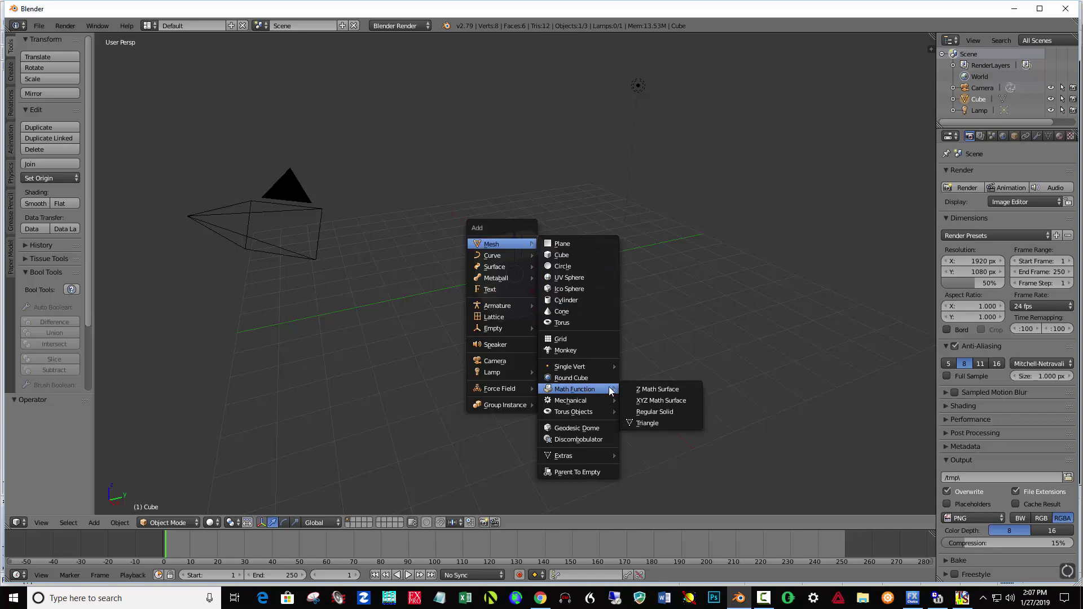
{"action": "left_click", "coordinate": [648, 403]}
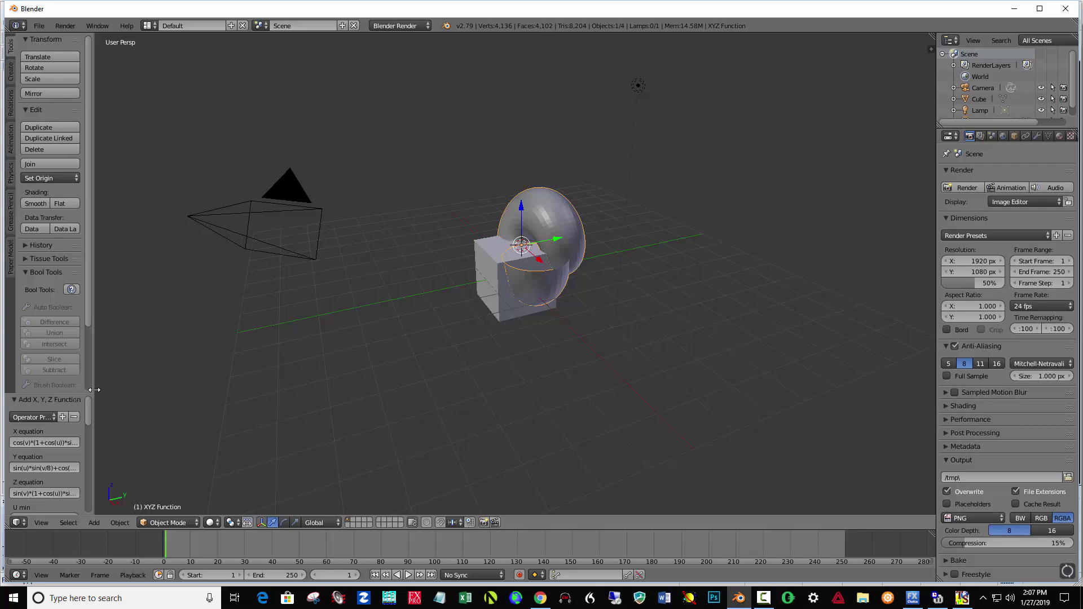
{"action": "left_click_drag", "start_coordinate": [93, 390], "coordinate": [168, 391]}
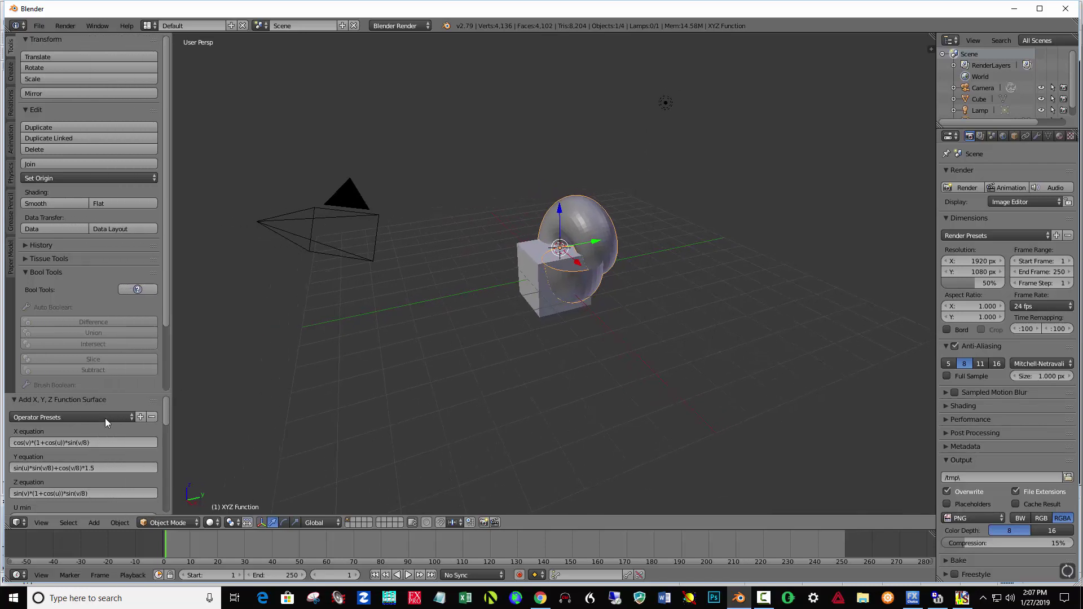
{"action": "left_click", "coordinate": [99, 418]}
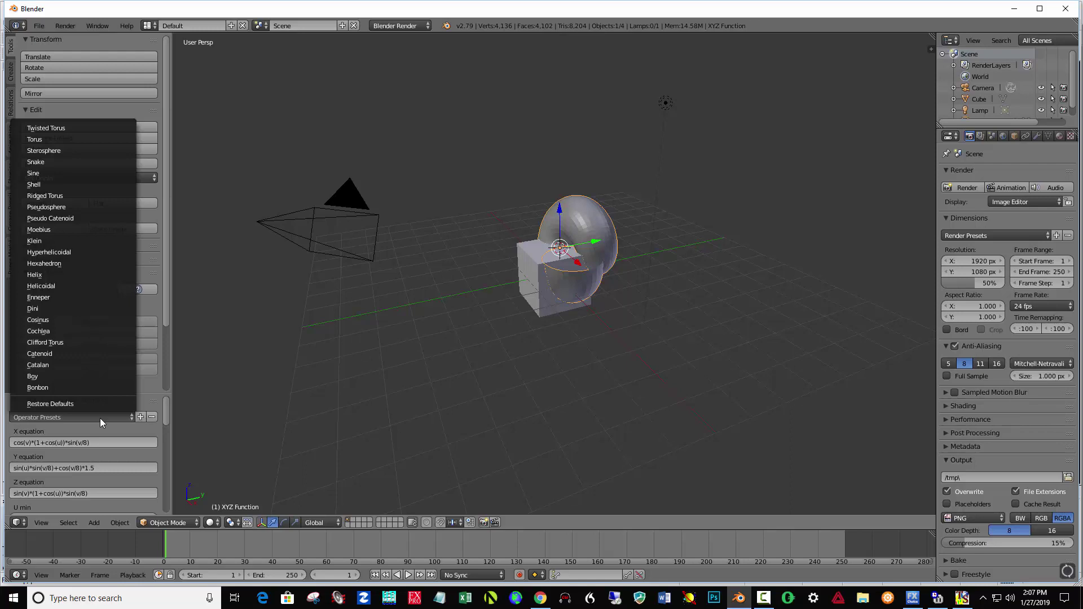
{"action": "left_click", "coordinate": [52, 127]}
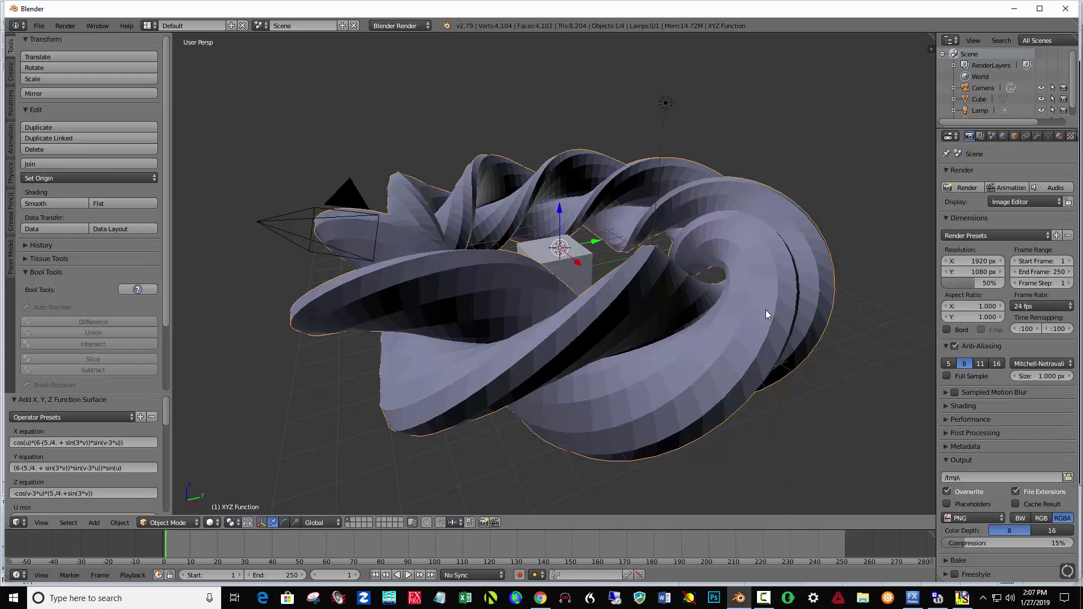
- Scale the twisted torus uniformly down to 0.241
{"action": "key", "text": "s"}
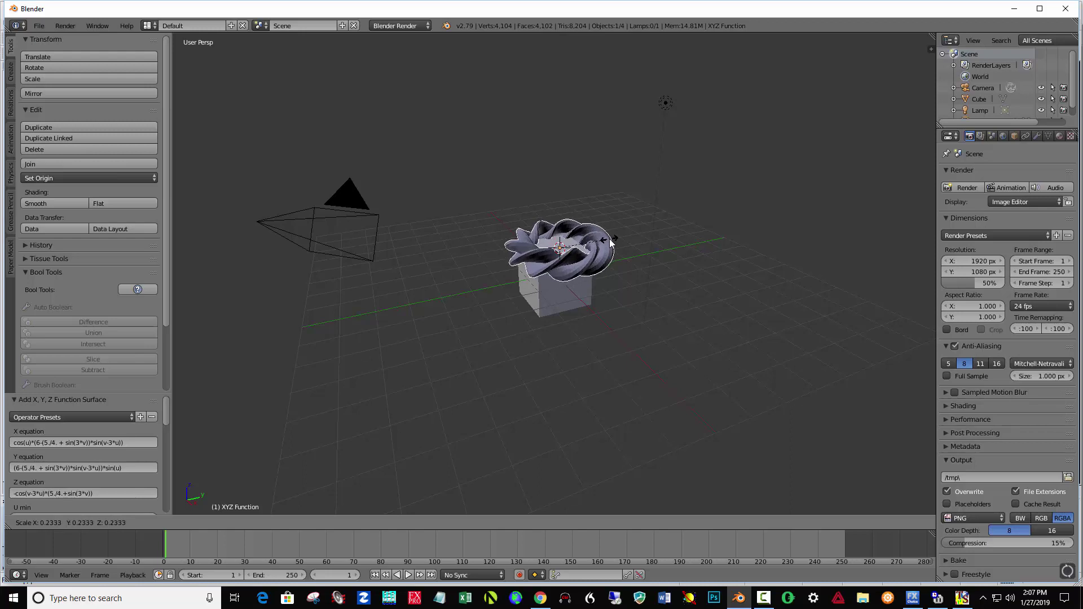
{"action": "left_click", "coordinate": [613, 244]}
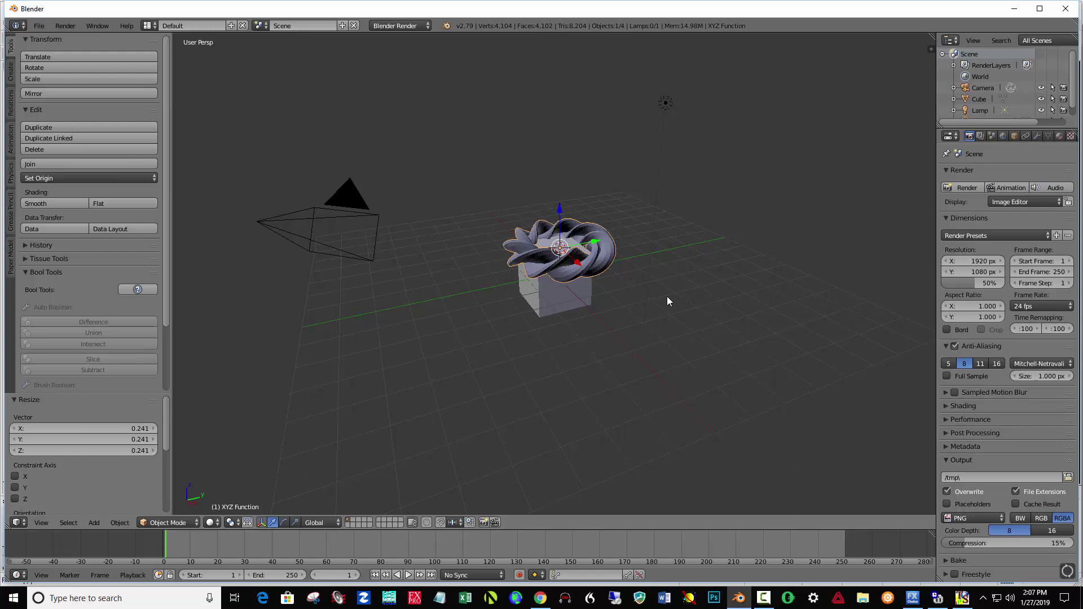
- Switch to front orthographic view and rotate the torus 90° upright
{"action": "key", "text": "KP_1"}
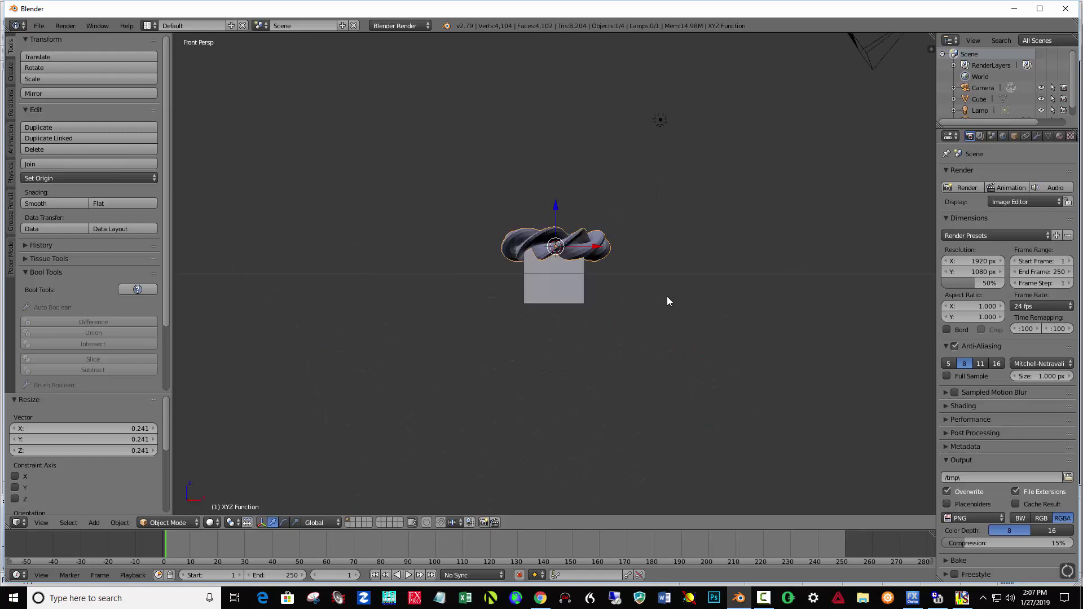
{"action": "key", "text": "KP_5"}
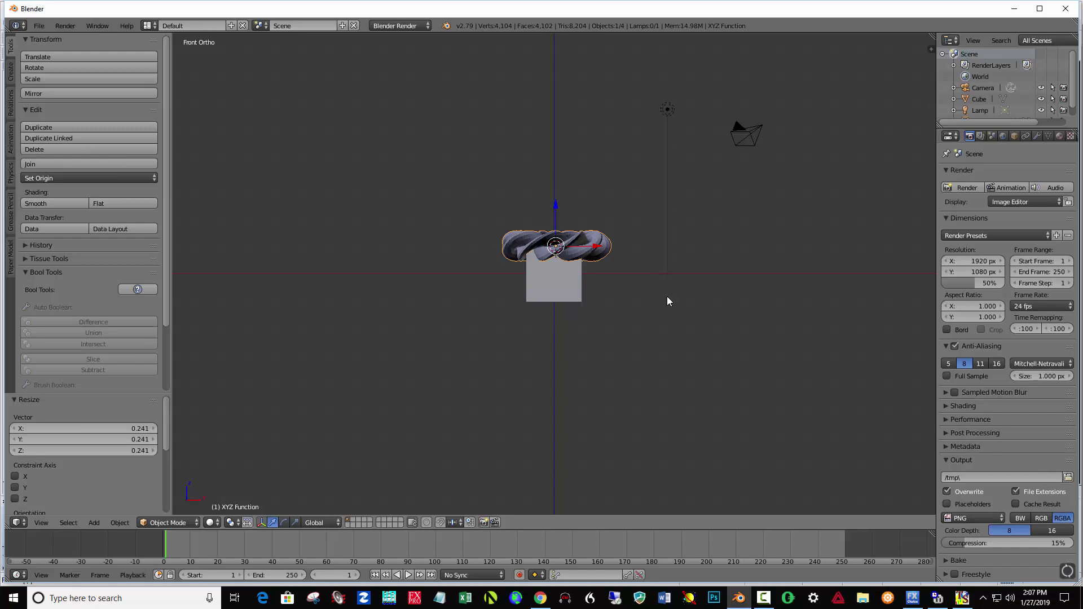
{"action": "type", "text": "r"}
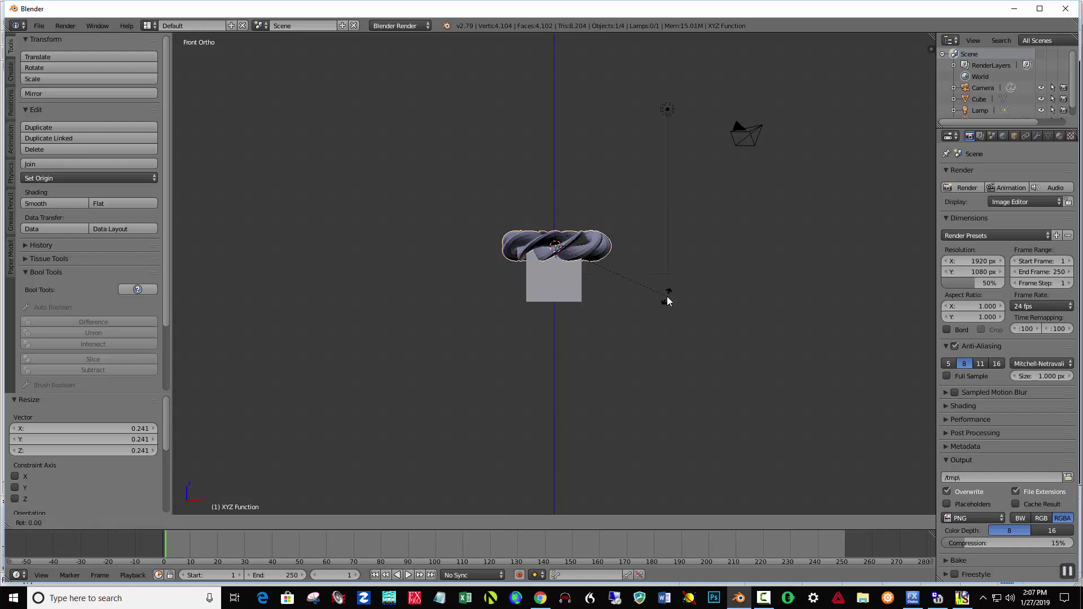
{"action": "type", "text": "90"}
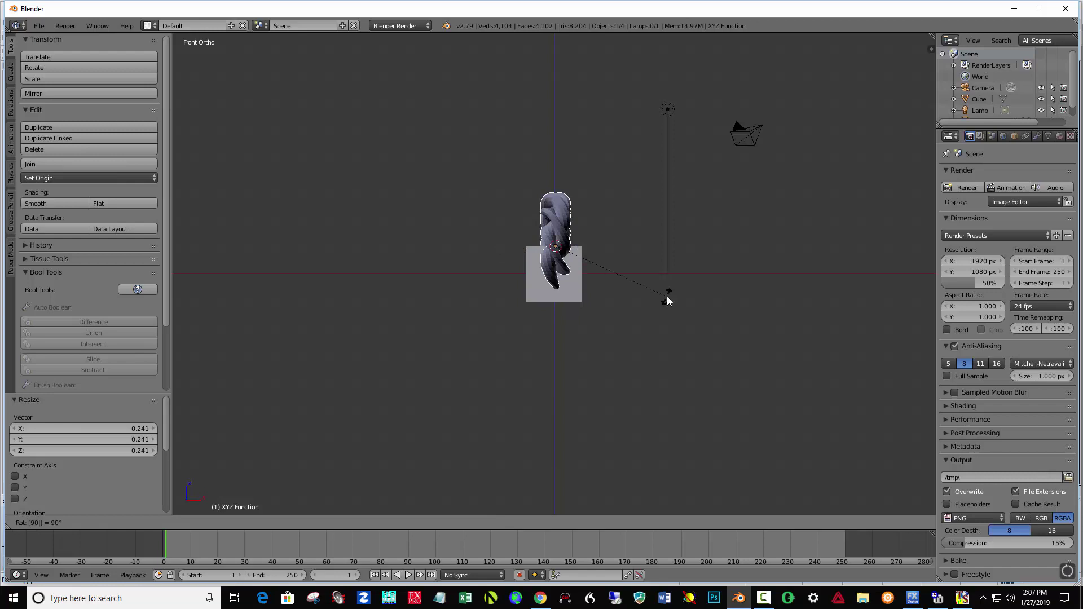
{"action": "key", "text": "Return"}
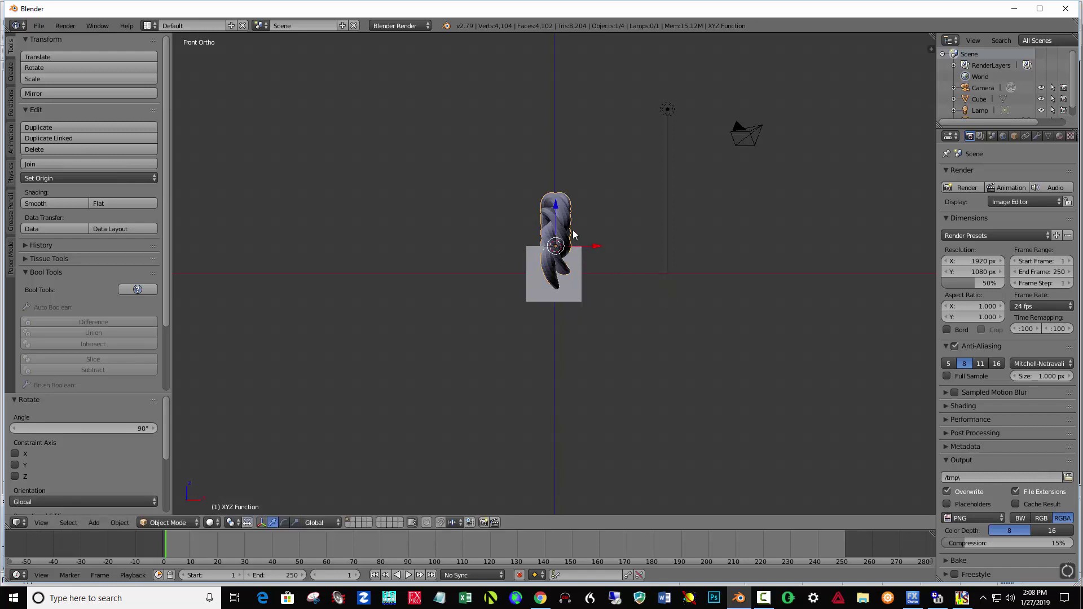
- Raise the torus onto the cube and centre it, shifting -0.121 on X and -0.182 on Y
{"action": "key", "text": "g"}
{"action": "key", "text": "z"}
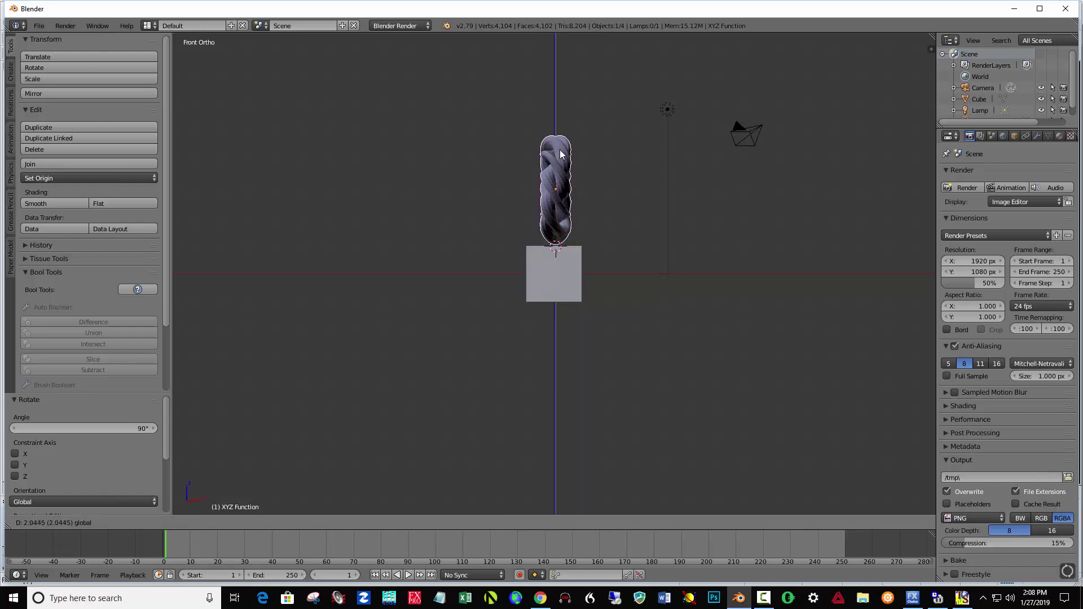
{"action": "left_click", "coordinate": [563, 155]}
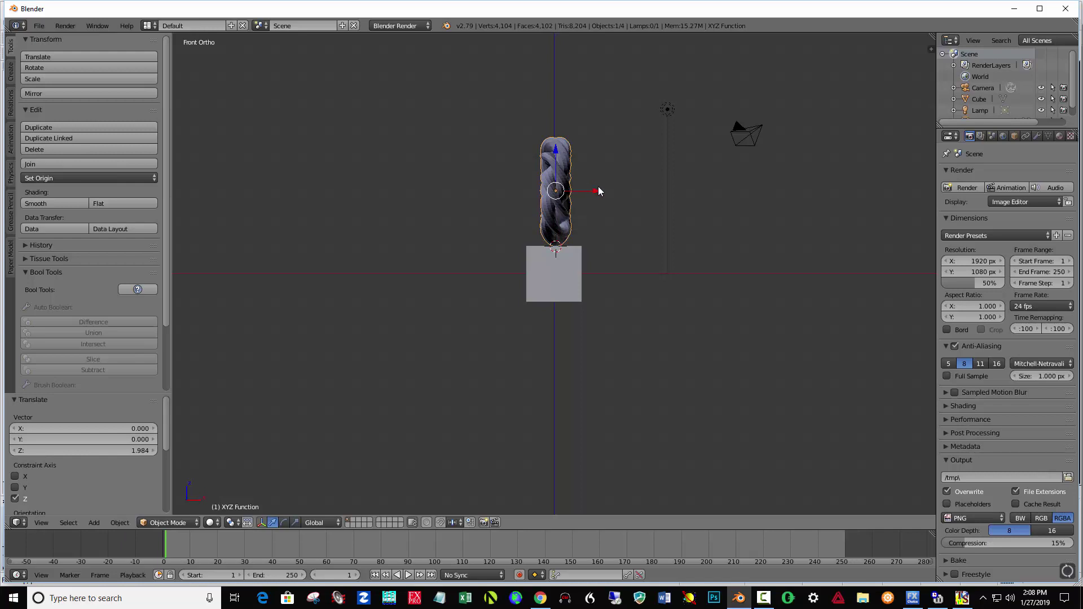
{"action": "left_click_drag", "start_coordinate": [599, 187], "coordinate": [591, 187]}
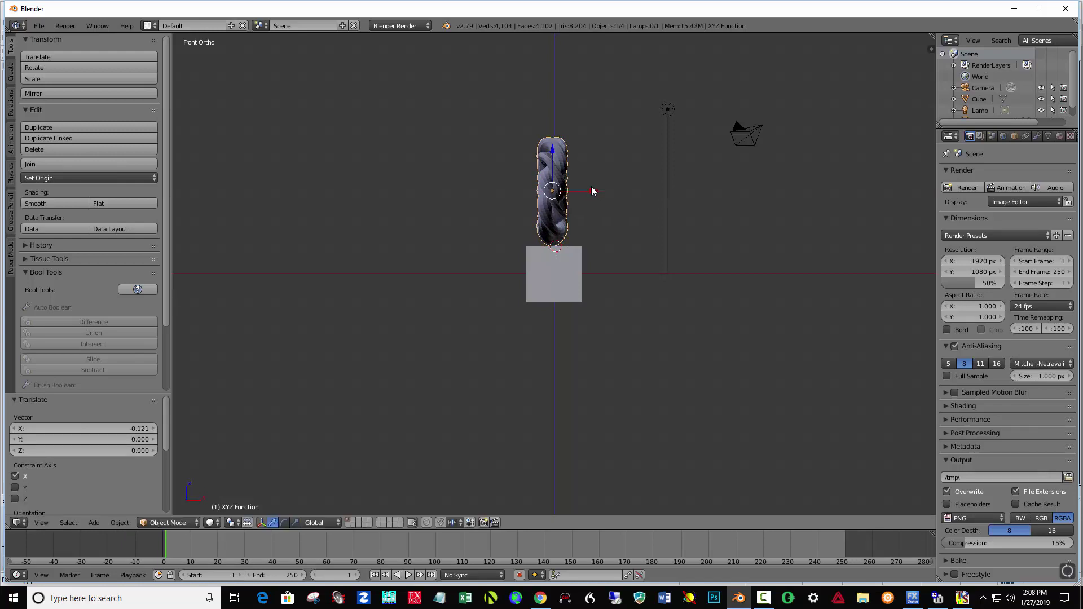
{"action": "key", "text": "ctrl+KP_3"}
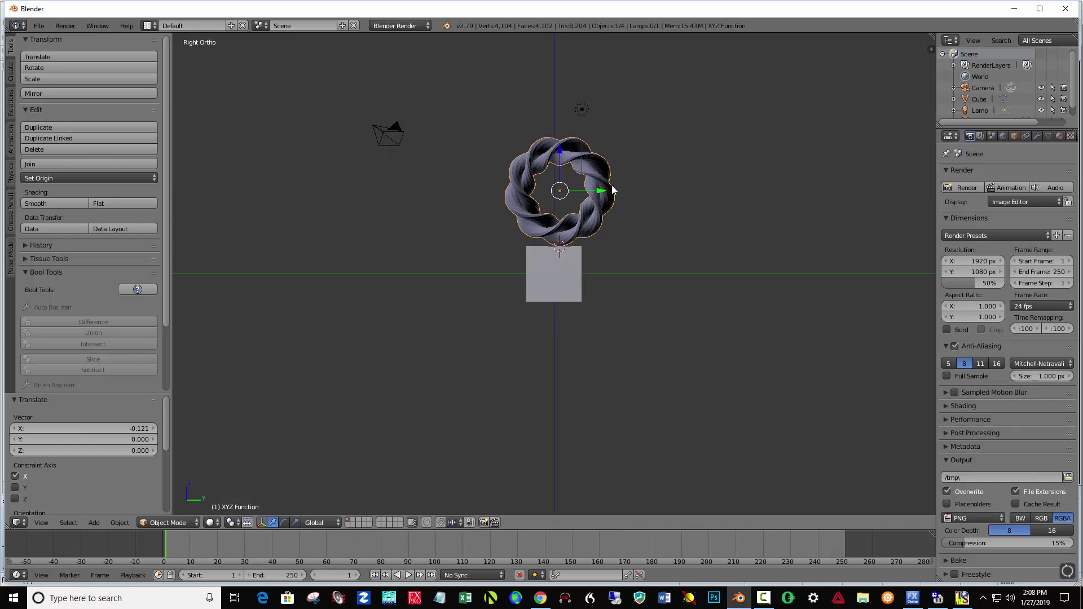
{"action": "left_click_drag", "start_coordinate": [602, 191], "coordinate": [598, 192]}
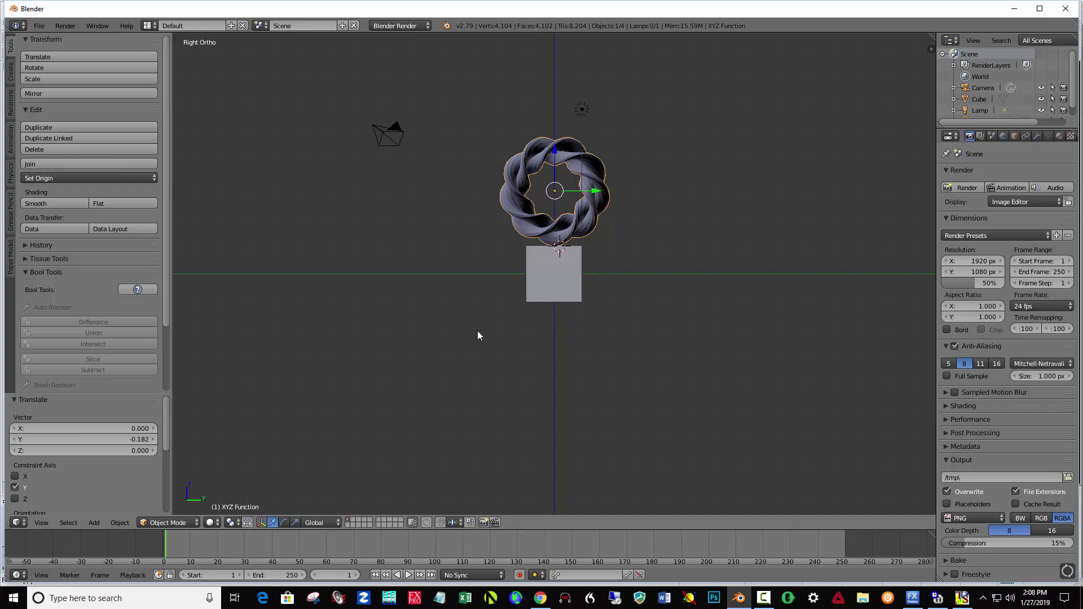
{"action": "middle_click_drag", "start_coordinate": [443, 333], "coordinate": [519, 349]}
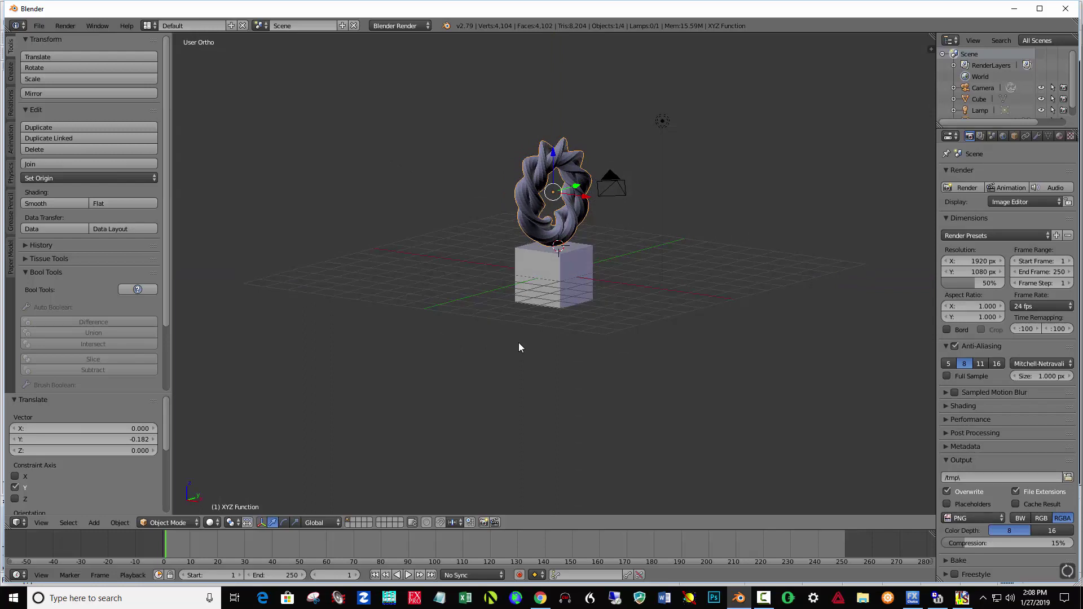
- Add a plane at the cube's base and scale it by 10 as the floor
{"action": "key", "text": "KP_1"}
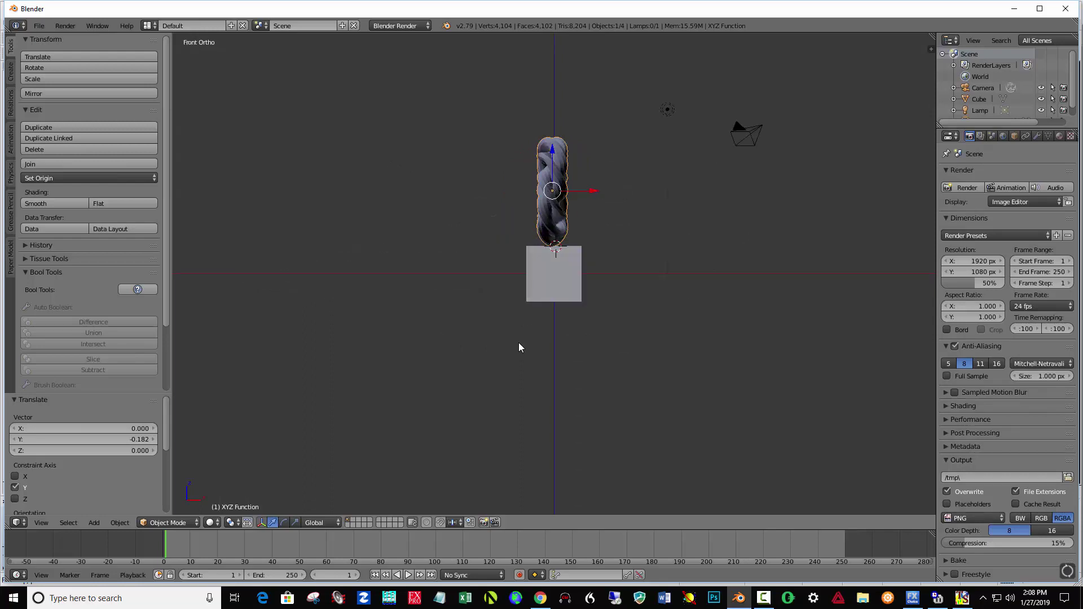
{"action": "left_click", "coordinate": [553, 304]}
{"action": "key", "text": "shift+a"}
{"action": "left_click", "coordinate": [576, 304]}
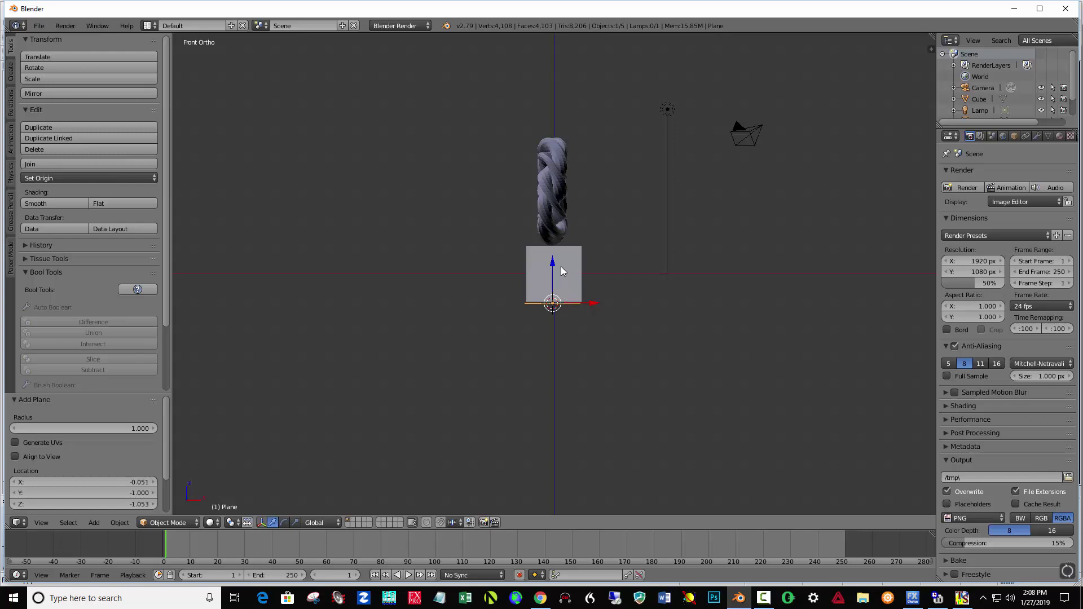
{"action": "left_click_drag", "start_coordinate": [553, 262], "coordinate": [554, 261]}
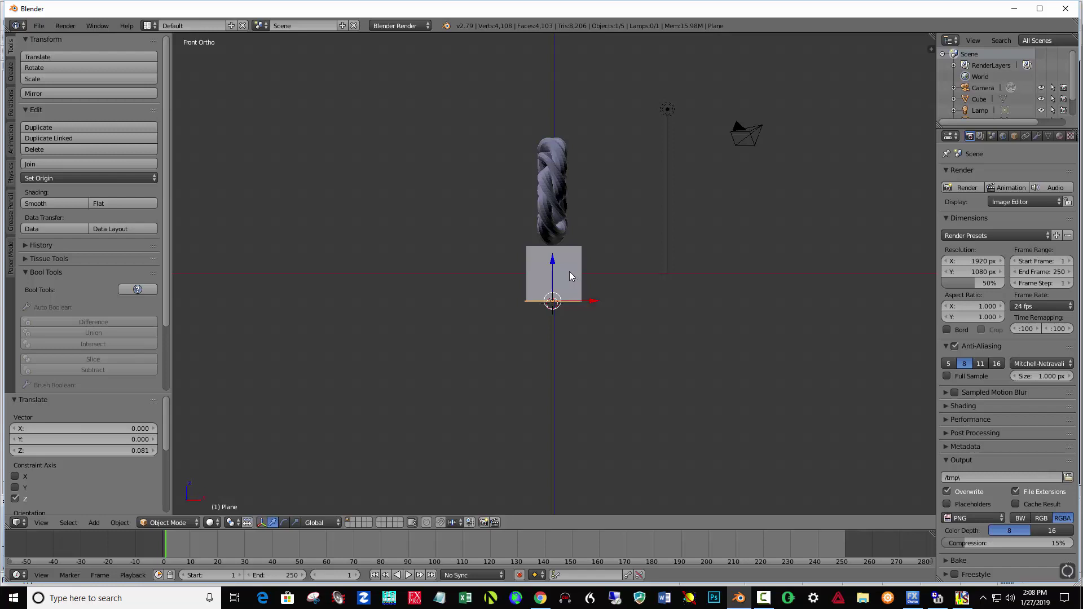
{"action": "type", "text": "s1"}
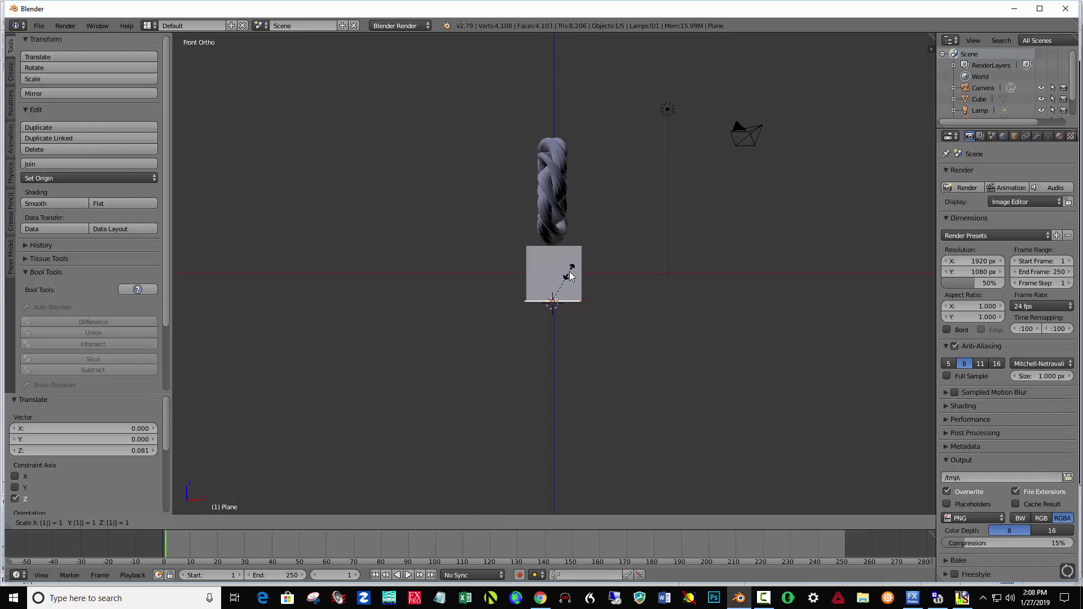
{"action": "type", "text": "0"}
{"action": "key", "text": "Return"}
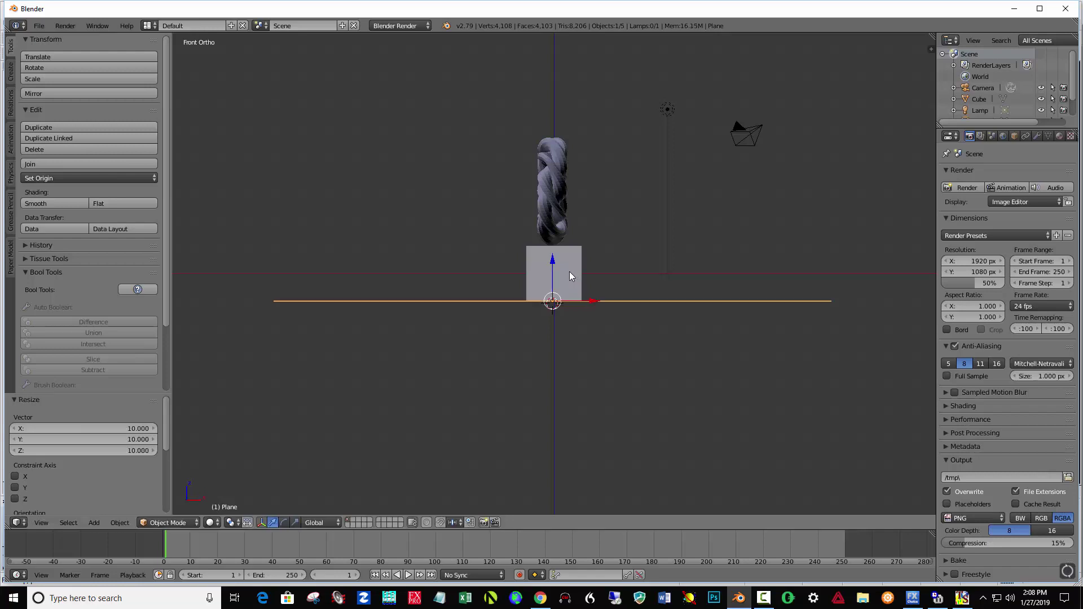
{"action": "middle_click_drag", "start_coordinate": [756, 222], "coordinate": [672, 263]}
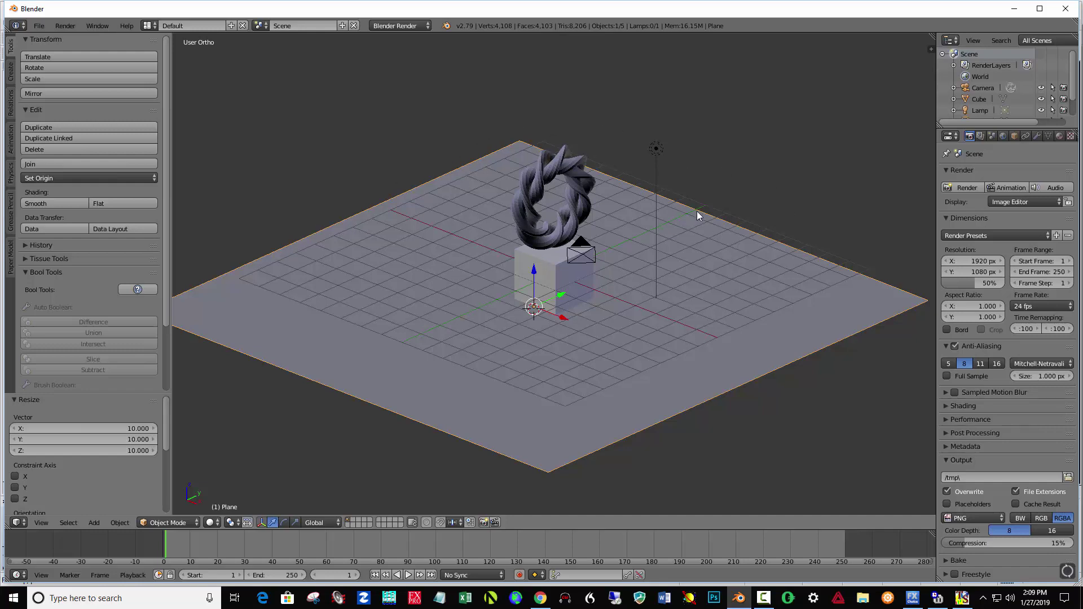
- In Edit Mode, extrude the plane's two back edges 16.417 straight up along Z
{"action": "key", "text": "Tab"}
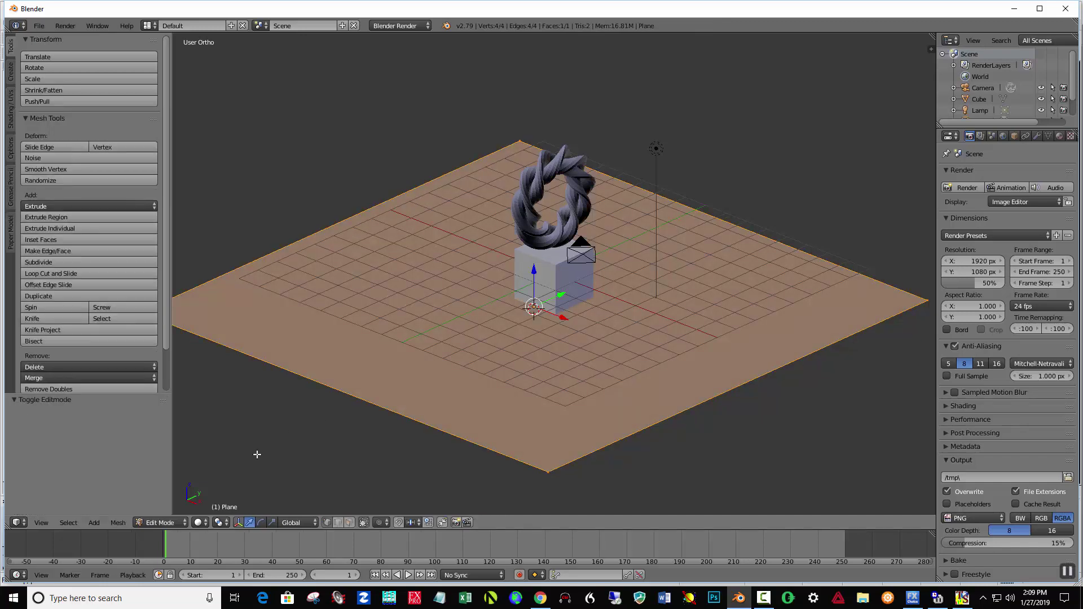
{"action": "key", "text": "a"}
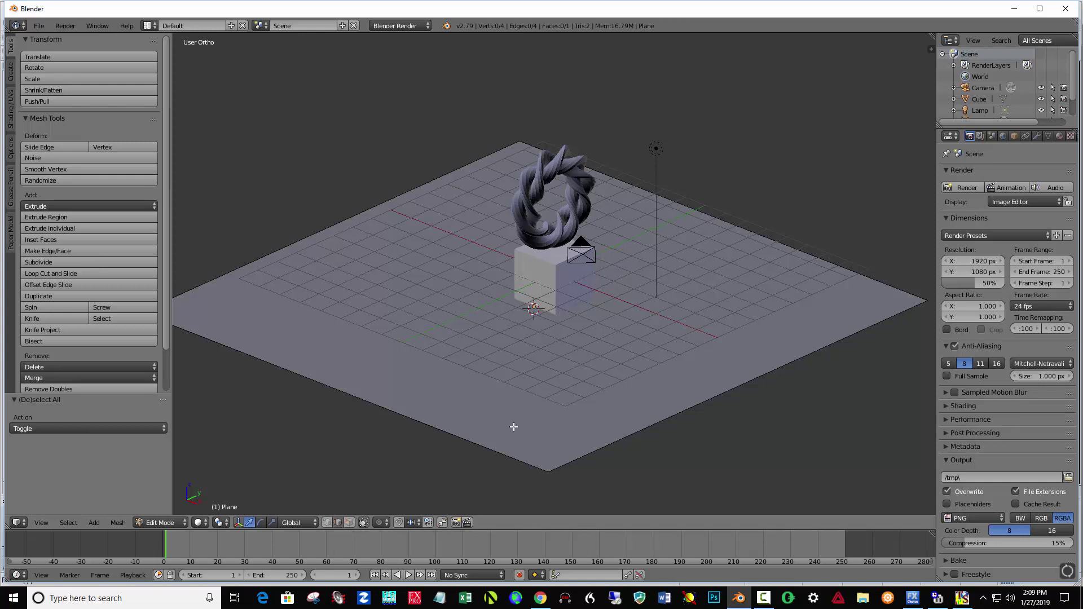
{"action": "right_click", "coordinate": [714, 218]}
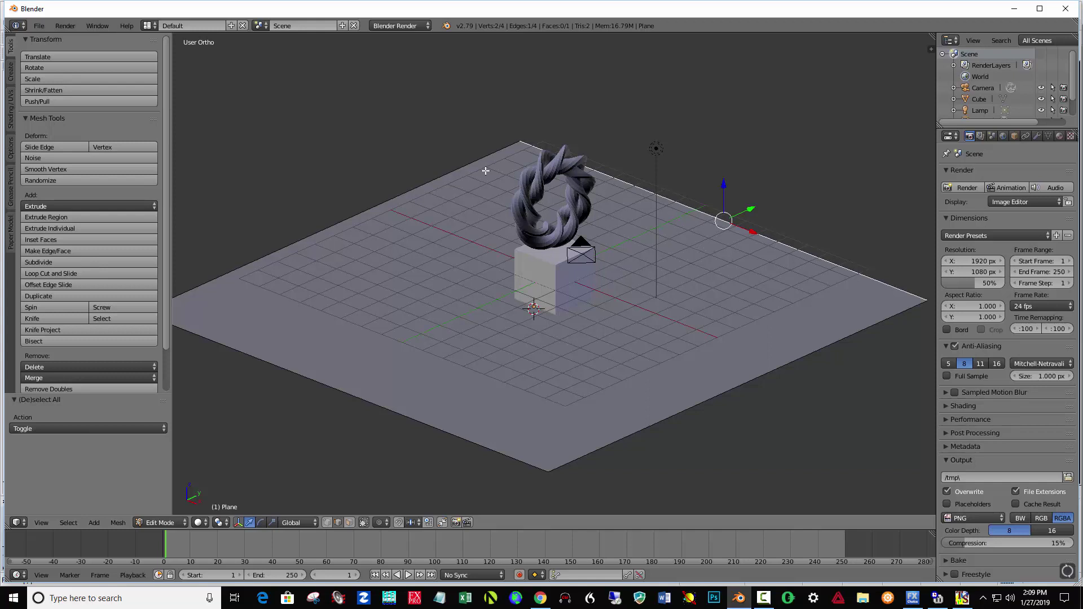
{"action": "right_click", "coordinate": [438, 178], "text": "shift"}
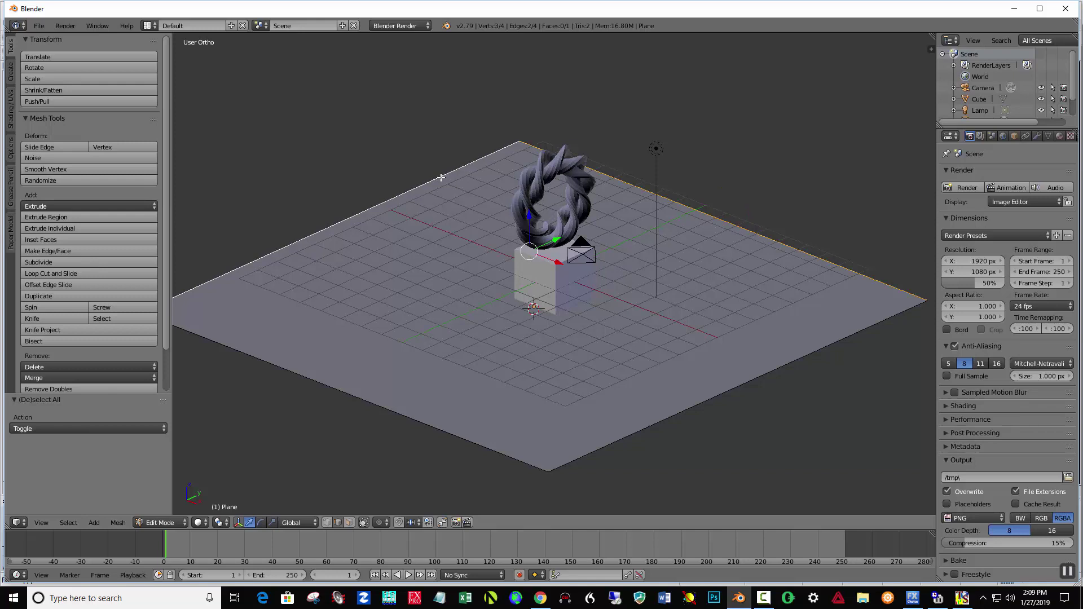
{"action": "scroll", "coordinate": [441, 177], "scroll_direction": "down", "scroll_amount": 3}
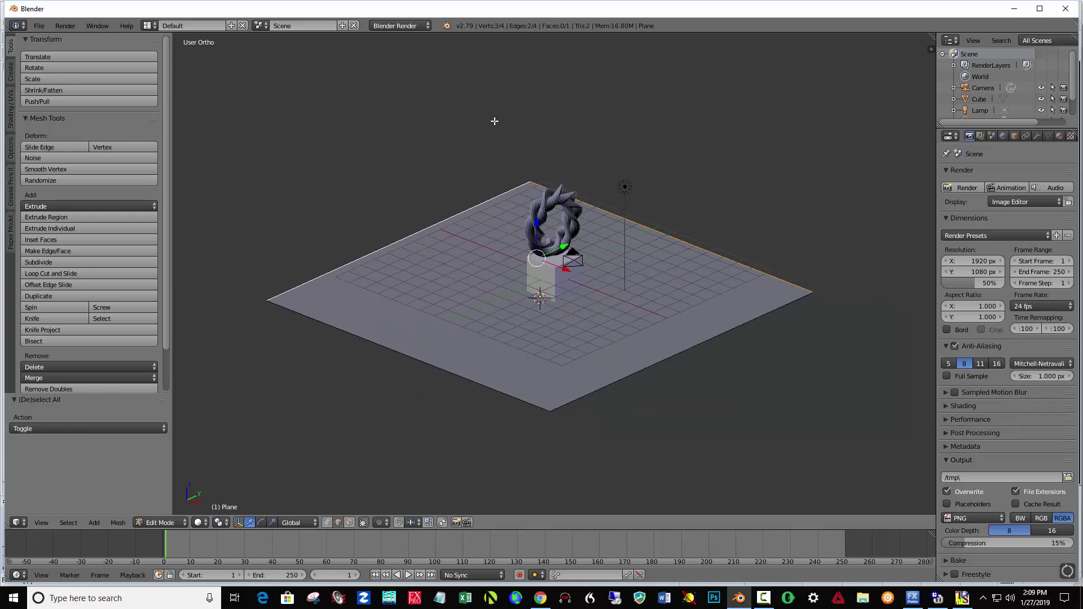
{"action": "key", "text": "e"}
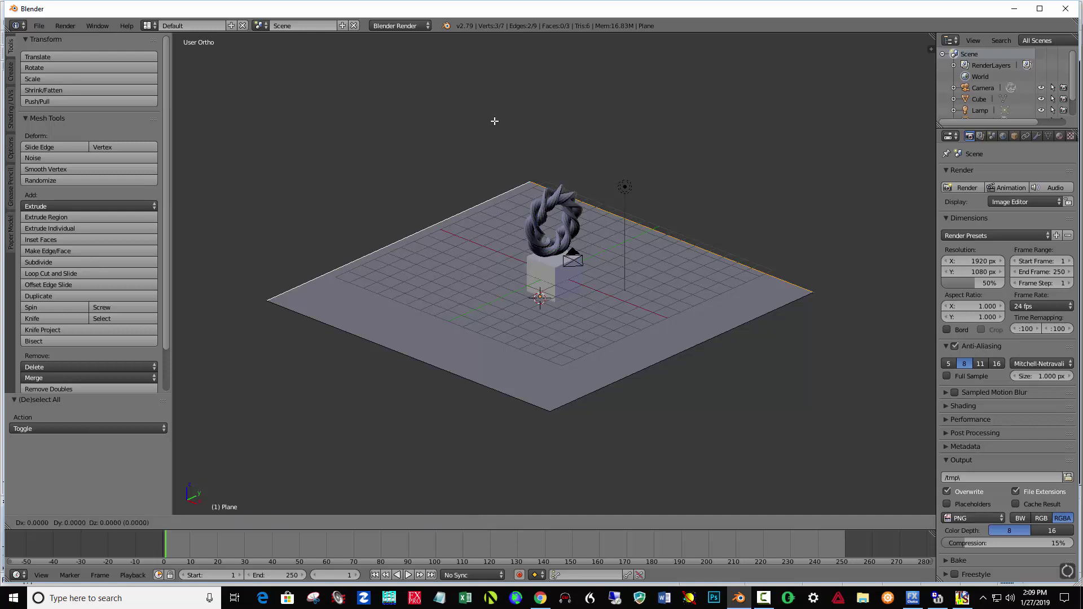
{"action": "key", "text": "z"}
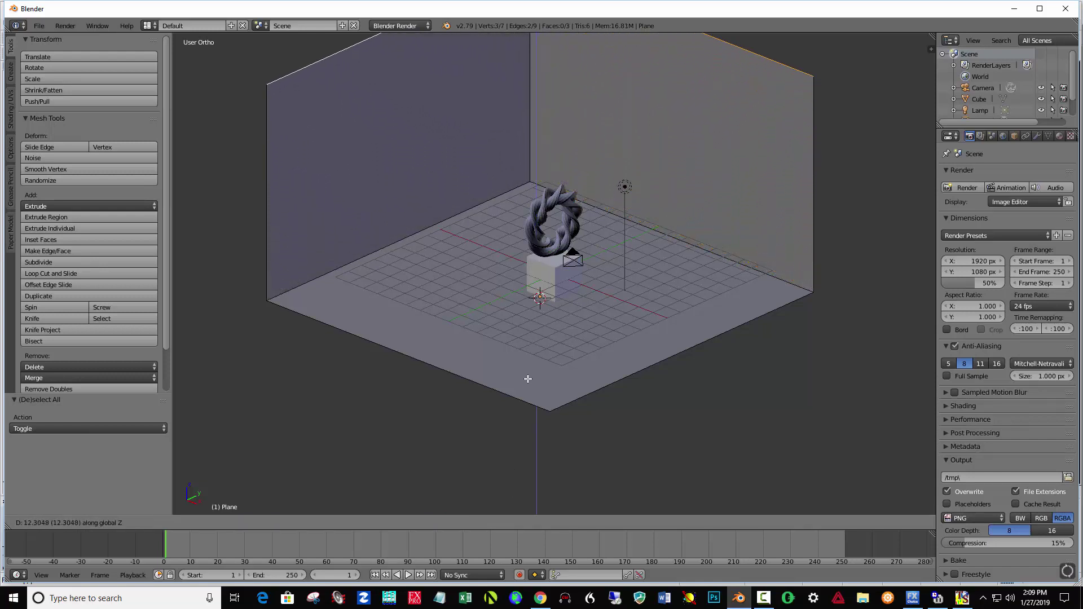
{"action": "left_click", "coordinate": [515, 312]}
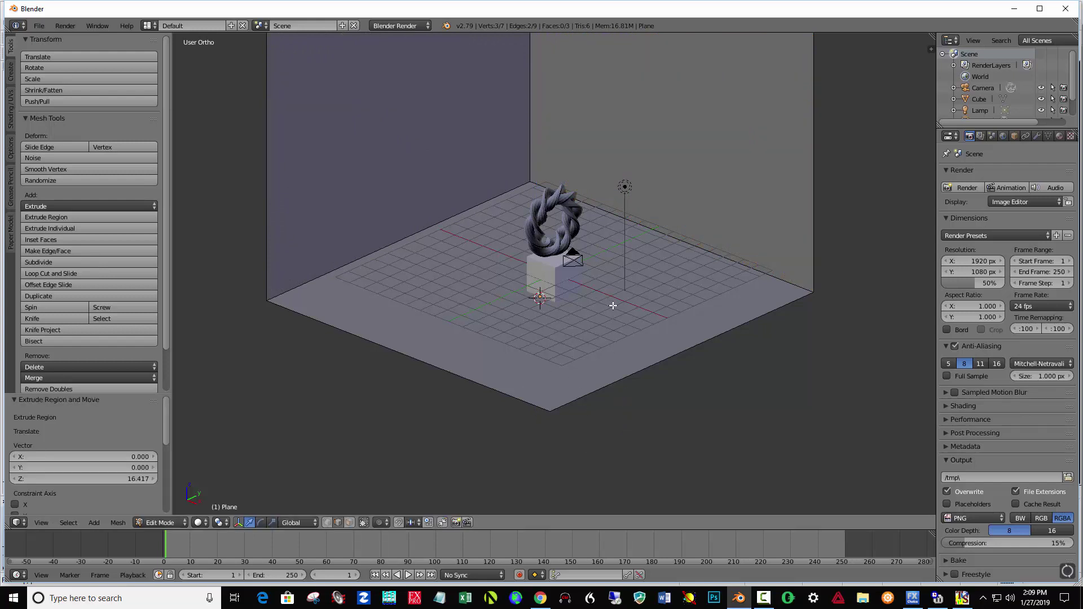
{"action": "right_click", "coordinate": [551, 202]}
- Return to Object Mode and apply Smooth shading to the XYZ Function sculpture
{"action": "left_click", "coordinate": [180, 523]}
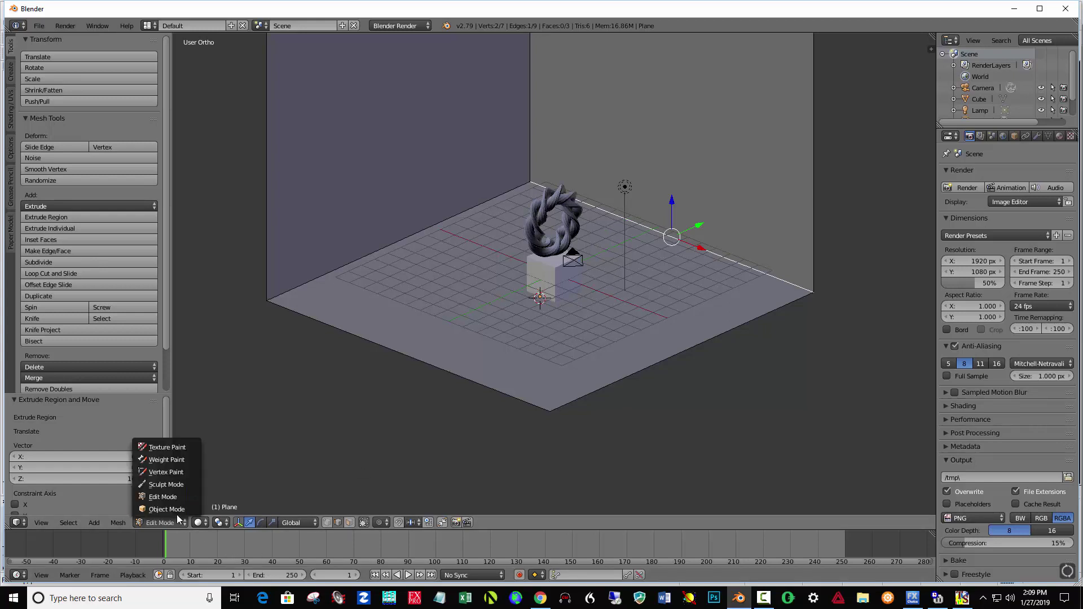
{"action": "left_click", "coordinate": [175, 511]}
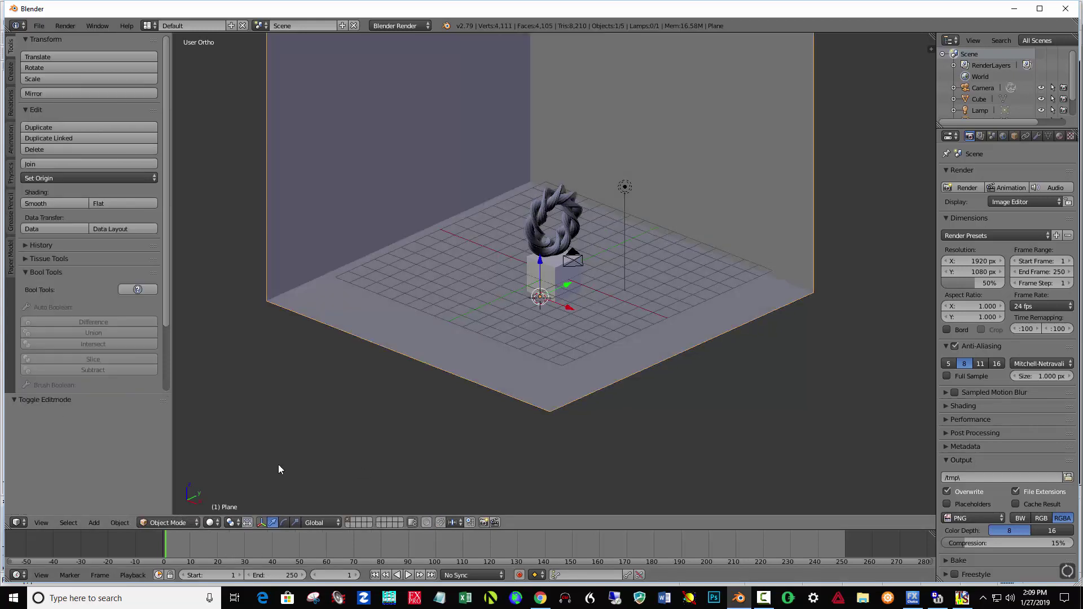
{"action": "right_click", "coordinate": [541, 215]}
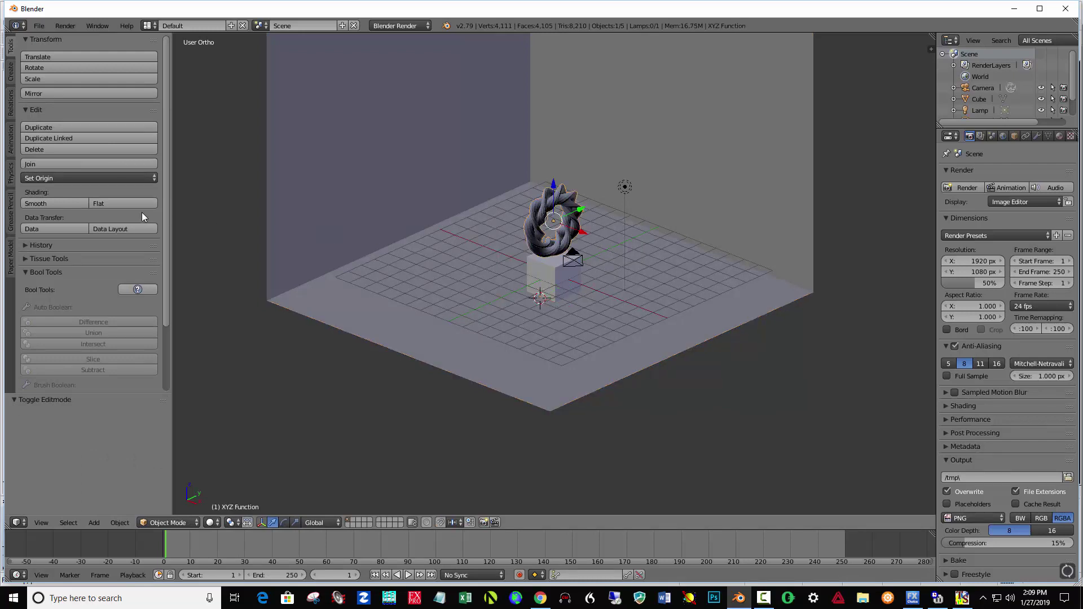
{"action": "left_click", "coordinate": [43, 201]}
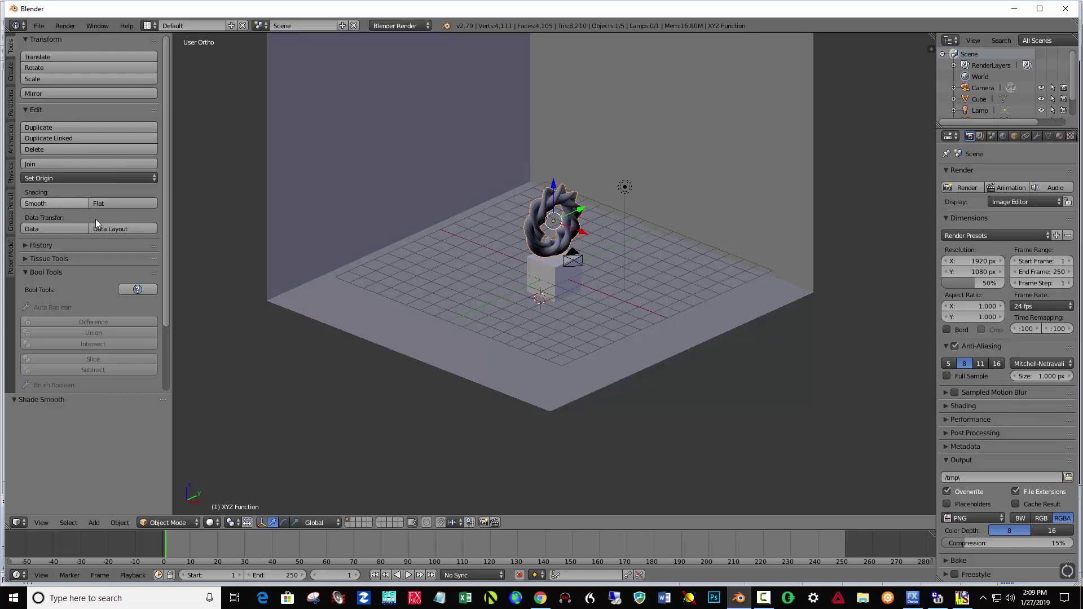
{"action": "scroll", "coordinate": [388, 333], "scroll_direction": "up", "scroll_amount": 2}
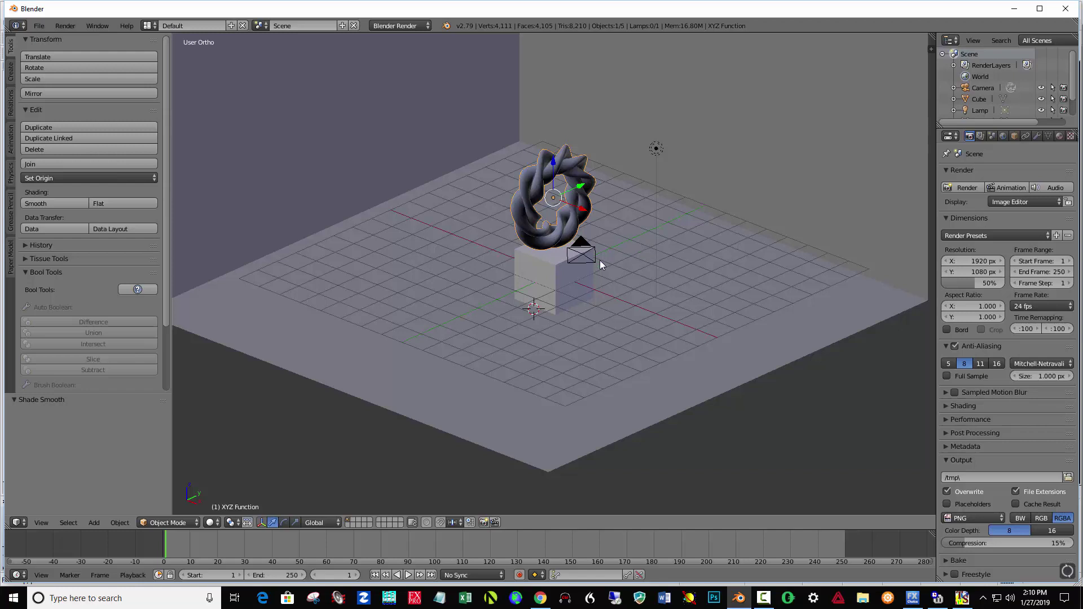
- Enable Lock Camera to View, look through the camera, and set Resolution Y to 2200 px
{"action": "key", "text": "n"}
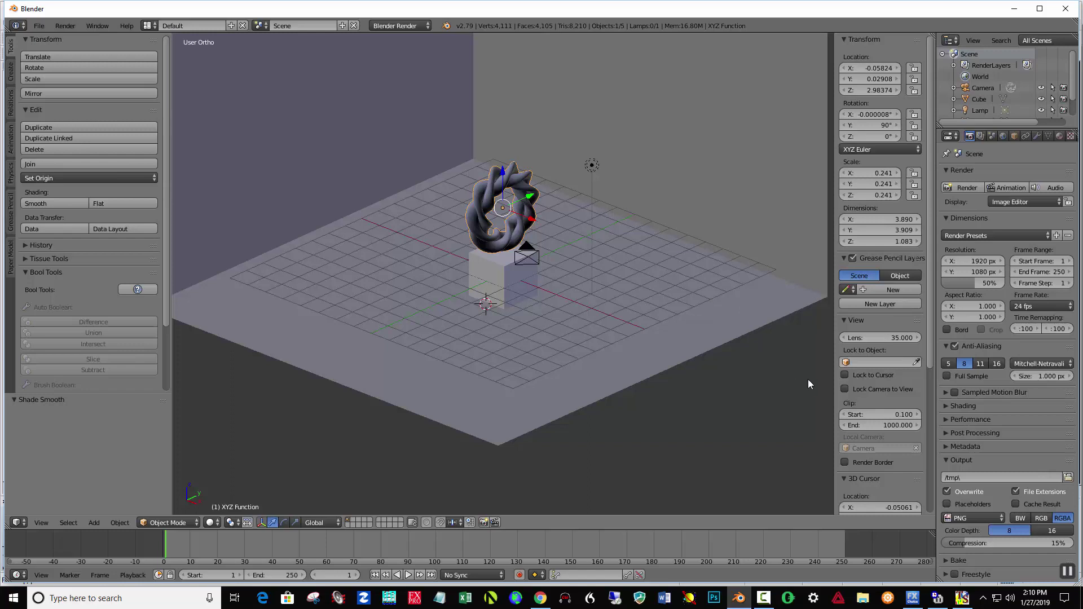
{"action": "left_click", "coordinate": [845, 389]}
{"action": "key", "text": "n"}
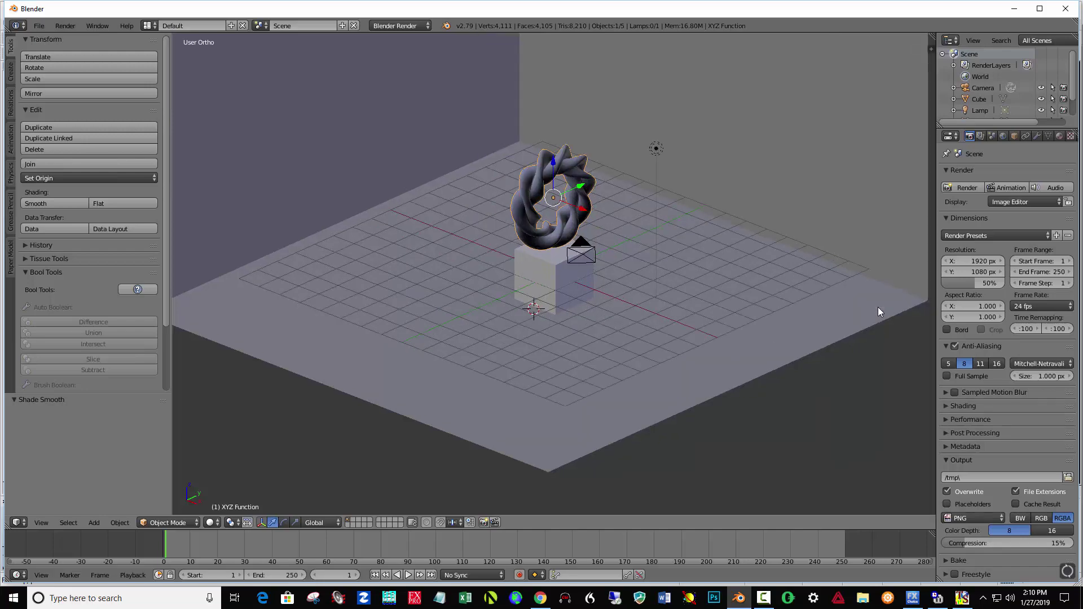
{"action": "key", "text": "KP_0"}
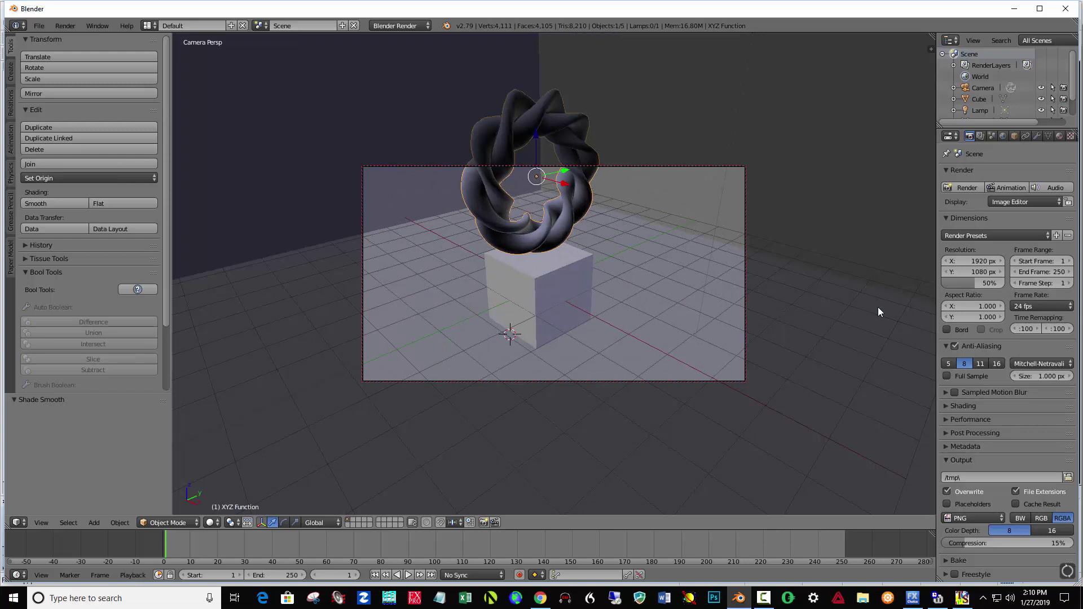
{"action": "left_click", "coordinate": [962, 273]}
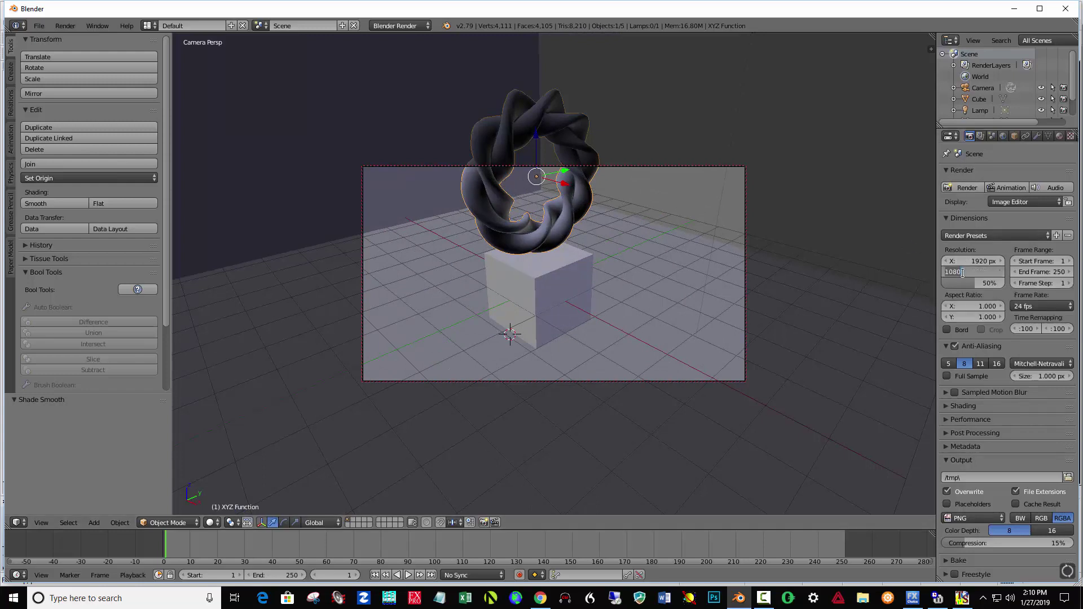
{"action": "type", "text": "2200"}
{"action": "key", "text": "Return"}
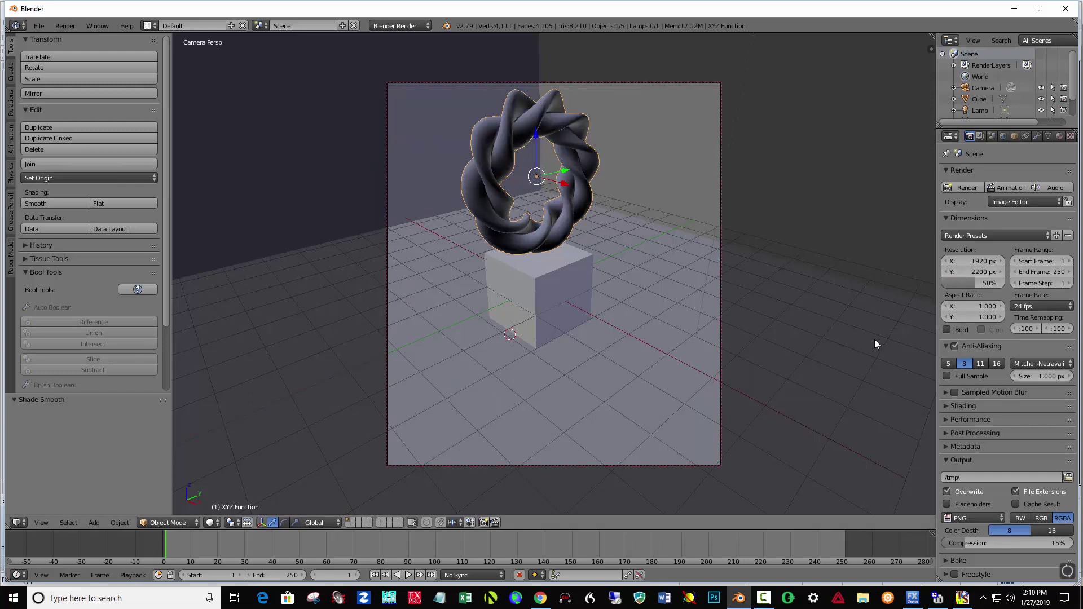
- Orbit and zoom the camera to frame the sculpture and cube from a low angle
{"action": "middle_click_drag", "start_coordinate": [655, 337], "coordinate": [658, 314]}
{"action": "middle_click_drag", "start_coordinate": [634, 279], "coordinate": [584, 303]}
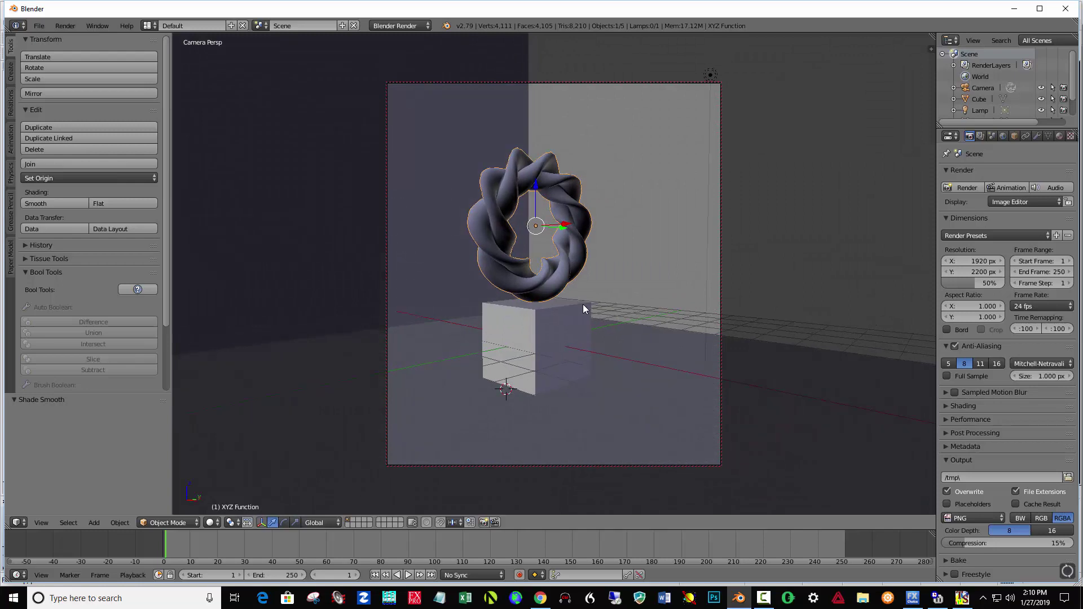
{"action": "scroll", "coordinate": [583, 303], "scroll_direction": "up", "scroll_amount": 4}
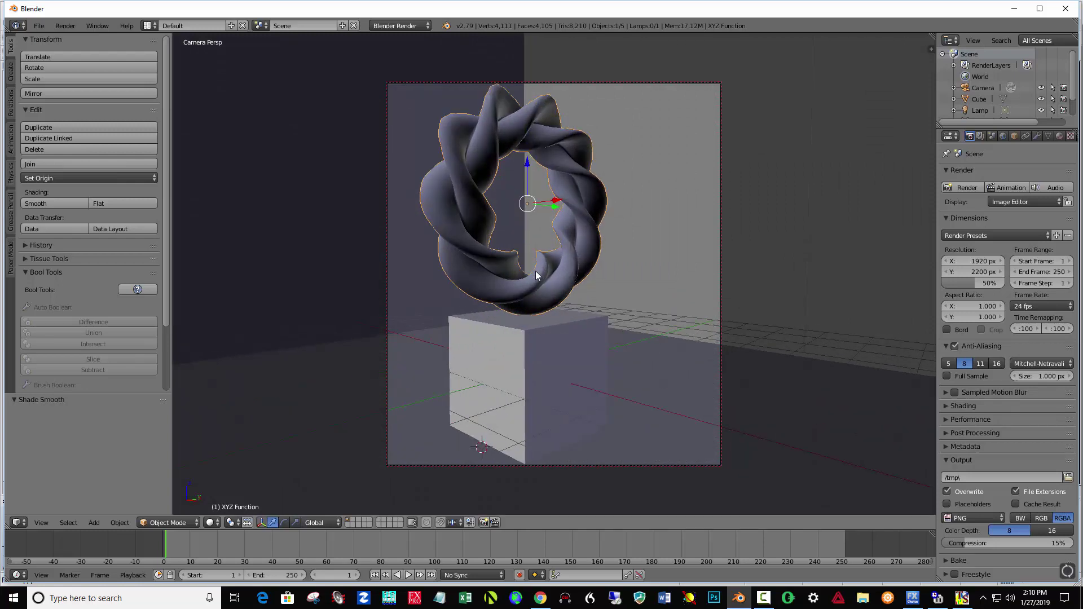
{"action": "middle_click_drag", "start_coordinate": [536, 275], "coordinate": [544, 294]}
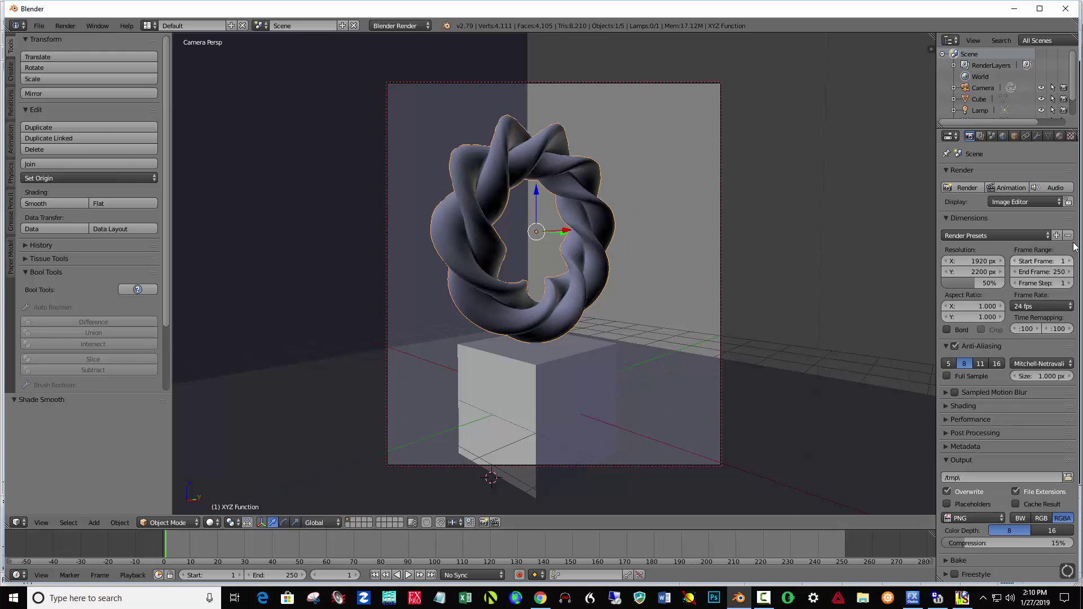
- Switch the render engine to Cycles Render
{"action": "left_click", "coordinate": [1060, 139]}
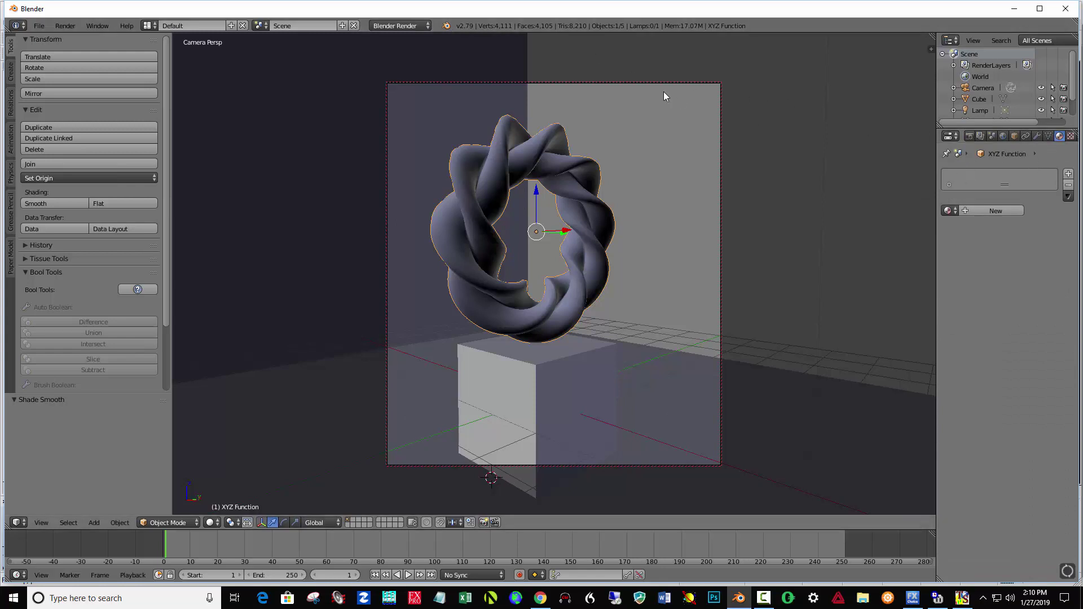
{"action": "left_click", "coordinate": [397, 27]}
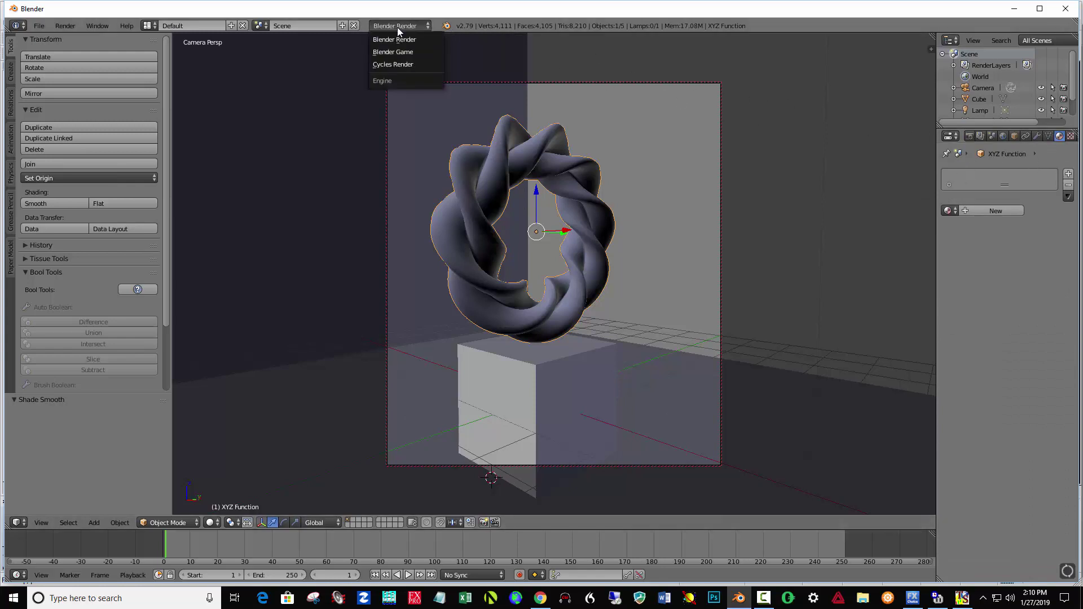
{"action": "left_click", "coordinate": [398, 64]}
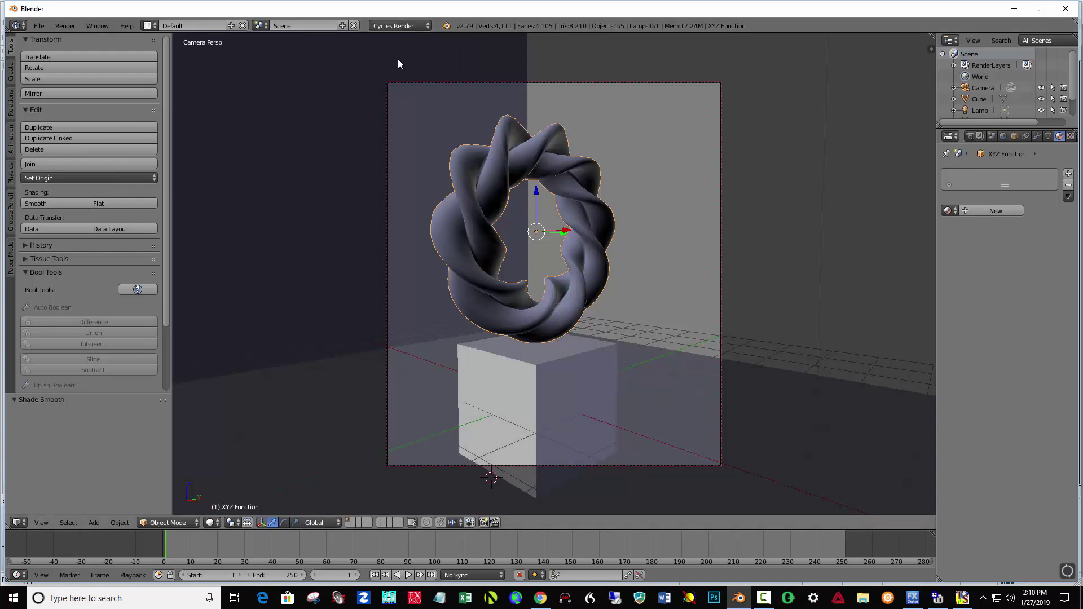
- Give the sculpture a new Principled BSDF material with Metallic 1.000 and Roughness 0.435
{"action": "left_click", "coordinate": [982, 212]}
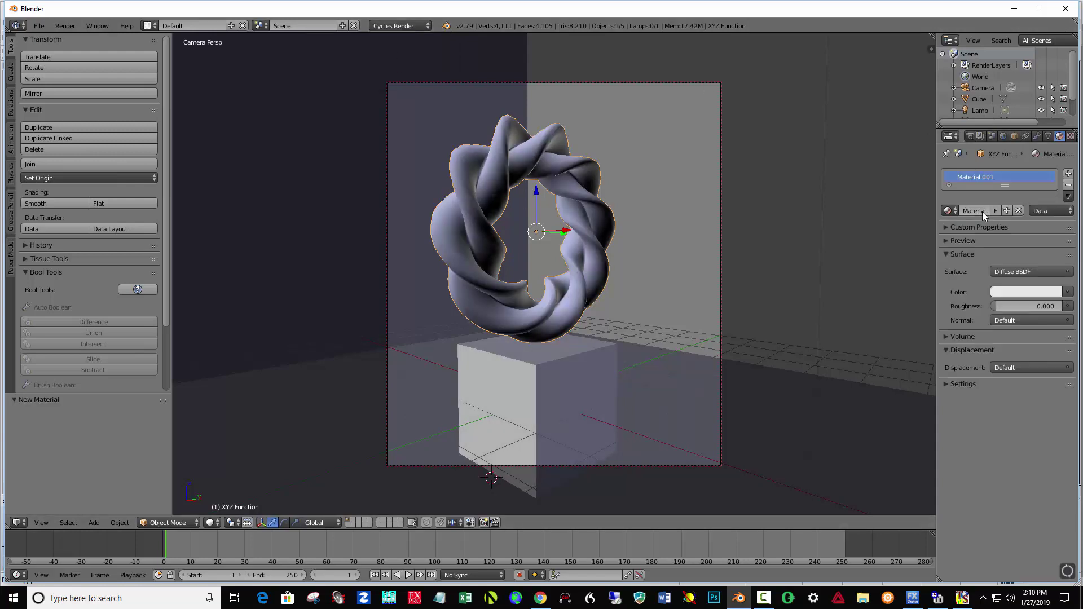
{"action": "left_click", "coordinate": [1007, 273]}
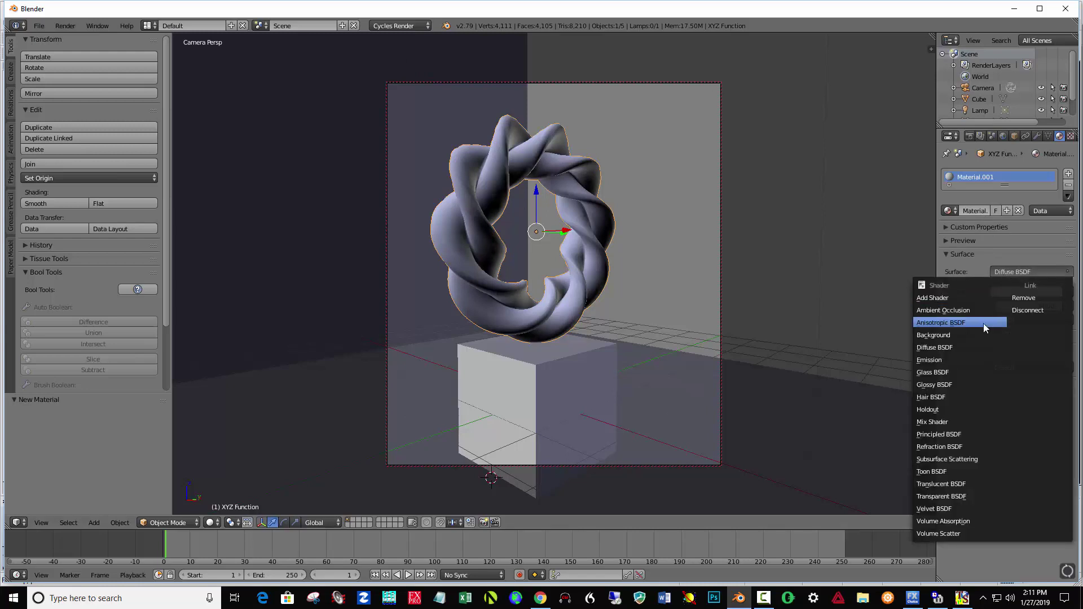
{"action": "left_click", "coordinate": [942, 435]}
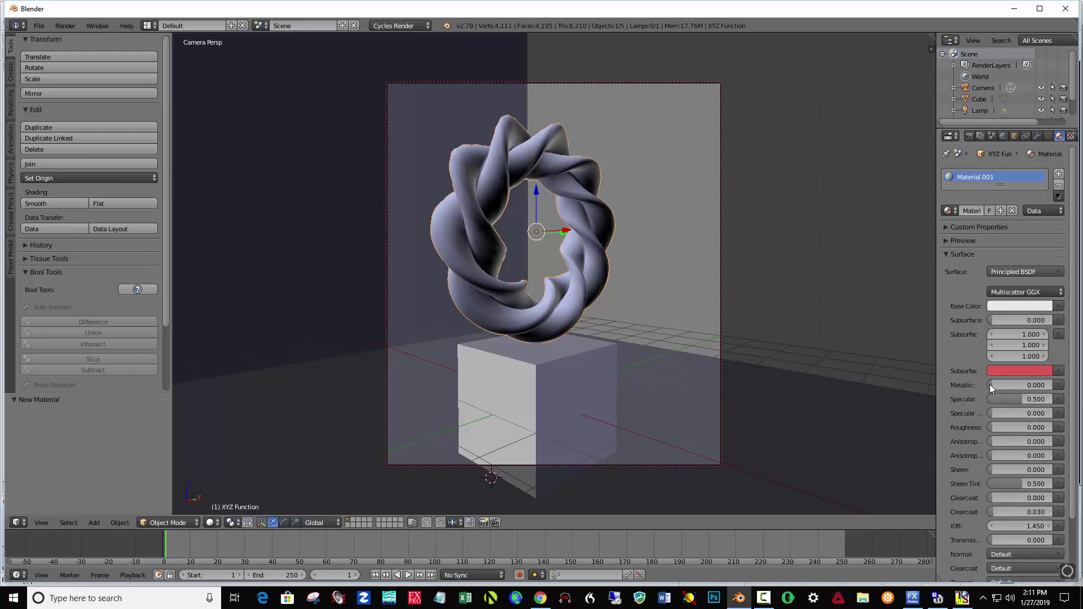
{"action": "left_click_drag", "start_coordinate": [1000, 385], "coordinate": [1053, 384]}
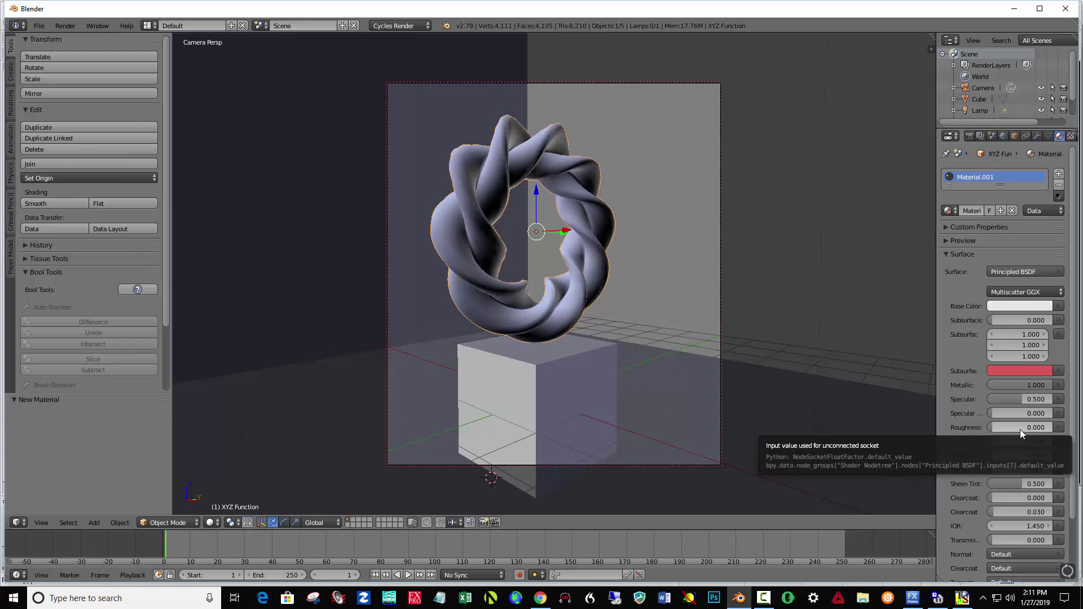
{"action": "left_click_drag", "start_coordinate": [1020, 428], "coordinate": [1044, 428]}
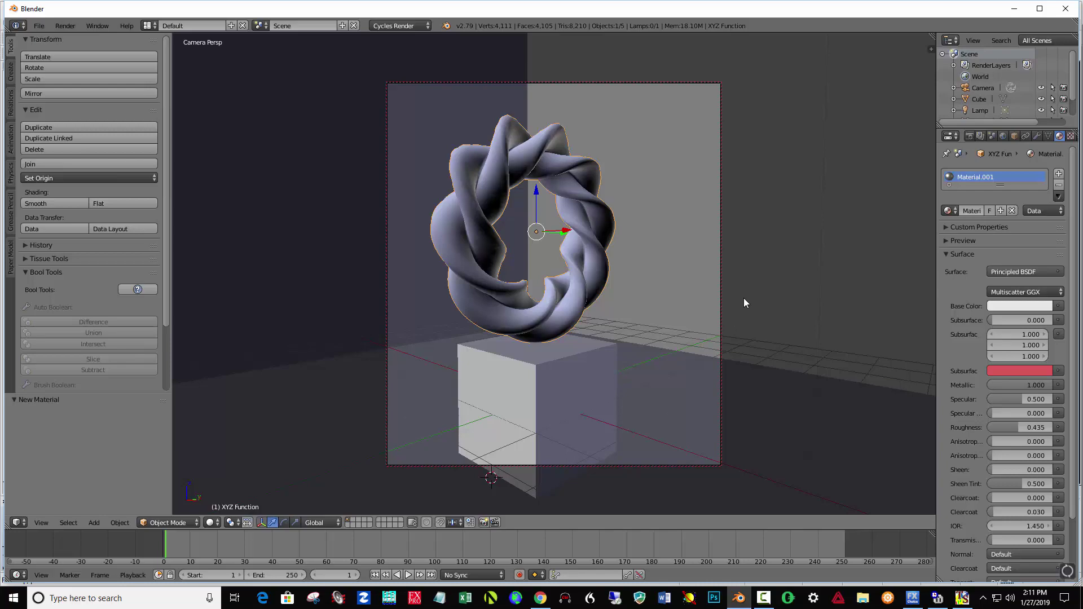
- Turn the lamp into a node-based Spot light with Emission strength 100
{"action": "key", "text": "KP_0"}
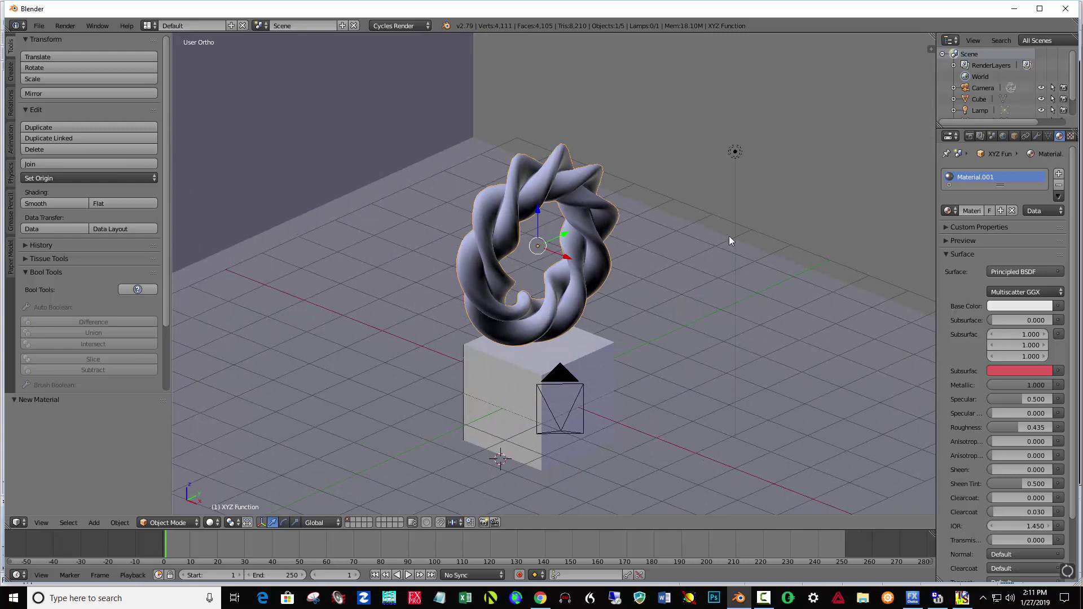
{"action": "right_click", "coordinate": [735, 154]}
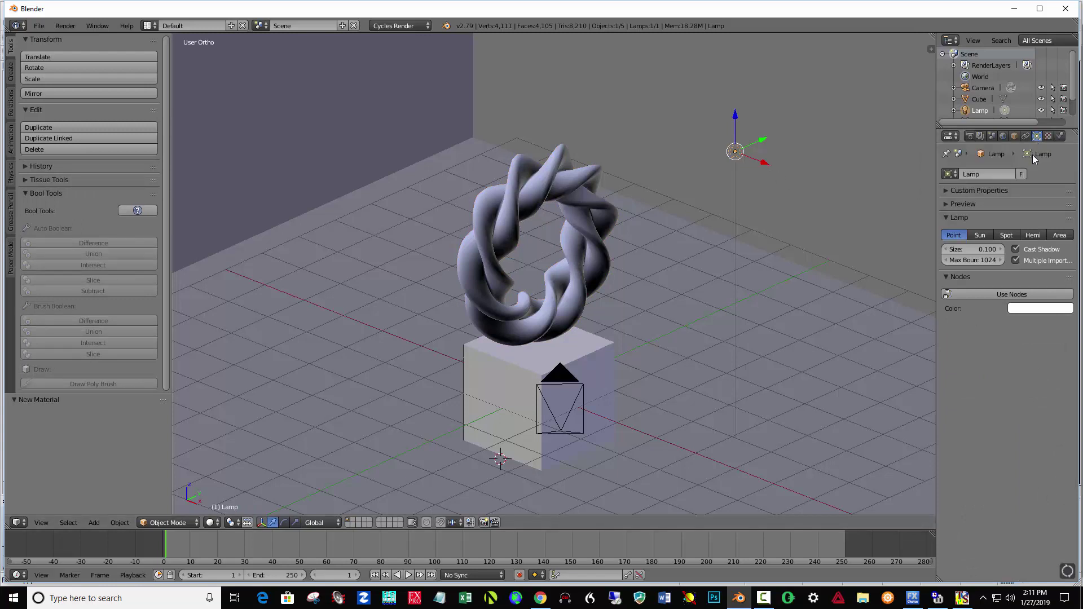
{"action": "left_click", "coordinate": [1007, 236]}
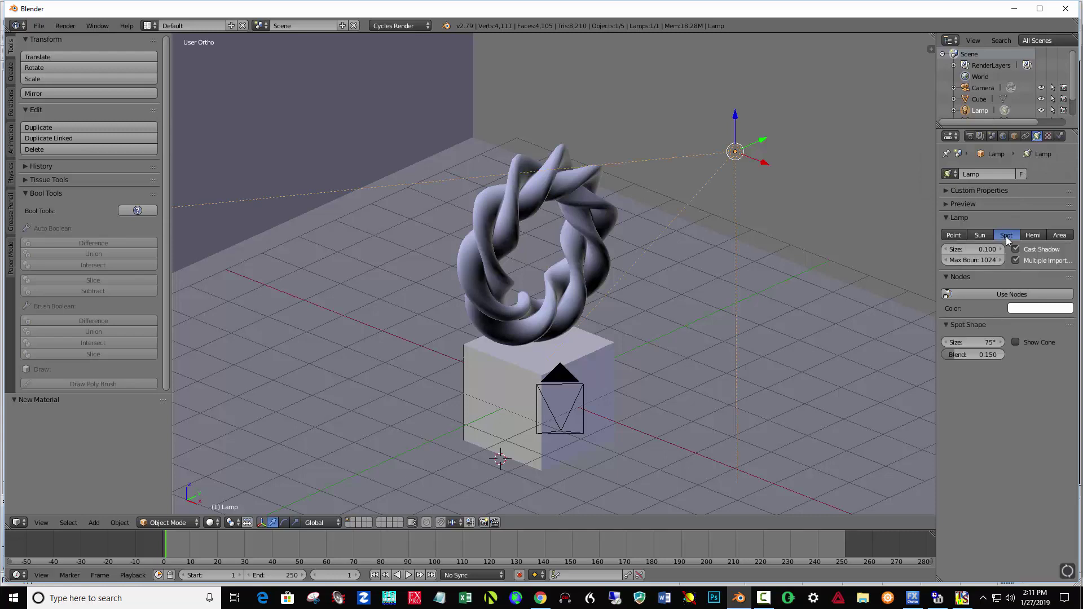
{"action": "left_click", "coordinate": [1006, 294]}
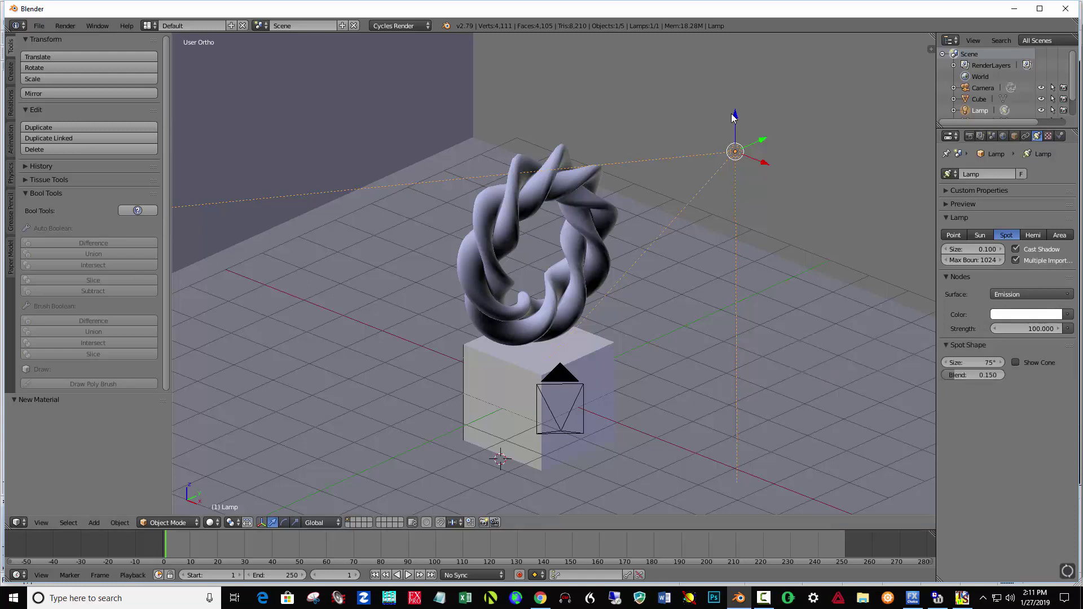
- Raise the spotlight 1.393 units and check its placement from the top, front and side views
{"action": "left_click_drag", "start_coordinate": [736, 114], "coordinate": [750, 52]}
{"action": "middle_click_drag", "start_coordinate": [764, 234], "coordinate": [561, 195]}
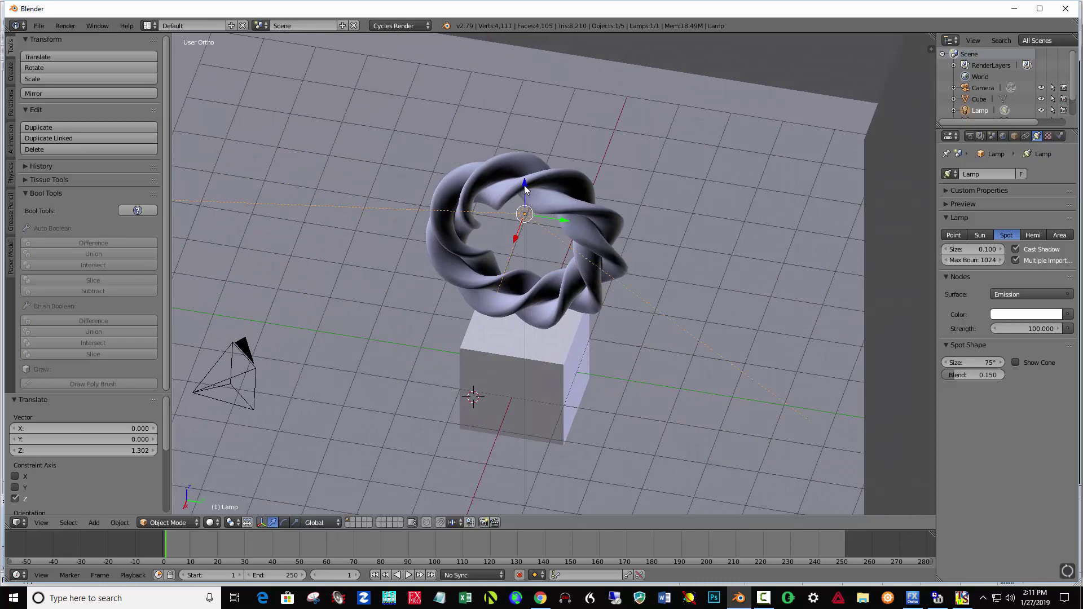
{"action": "left_click_drag", "start_coordinate": [524, 185], "coordinate": [527, 125]}
{"action": "key", "text": "KP_7"}
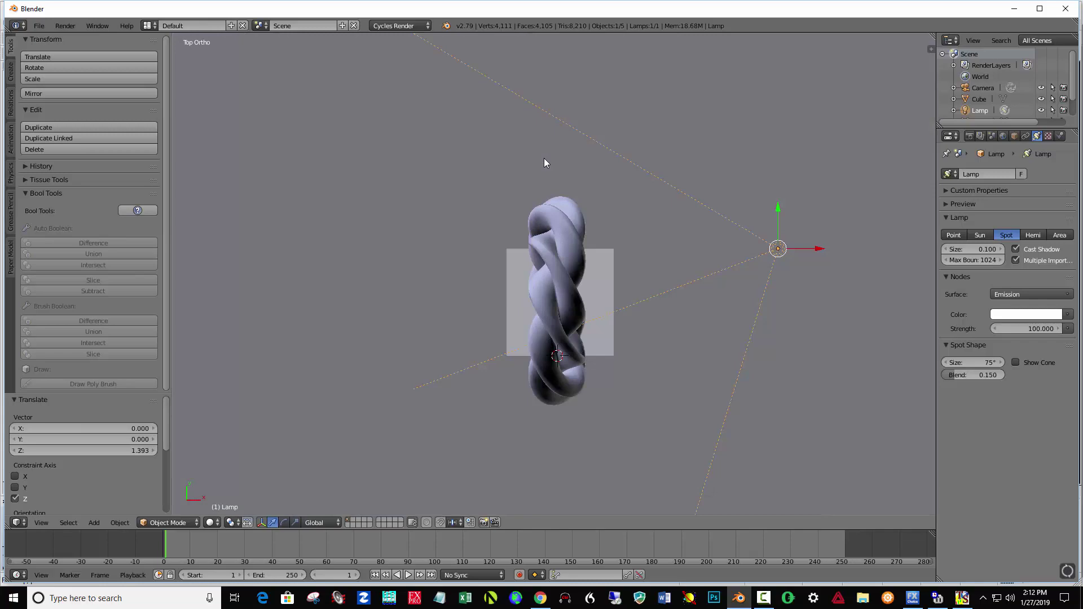
{"action": "key", "text": "KP_1"}
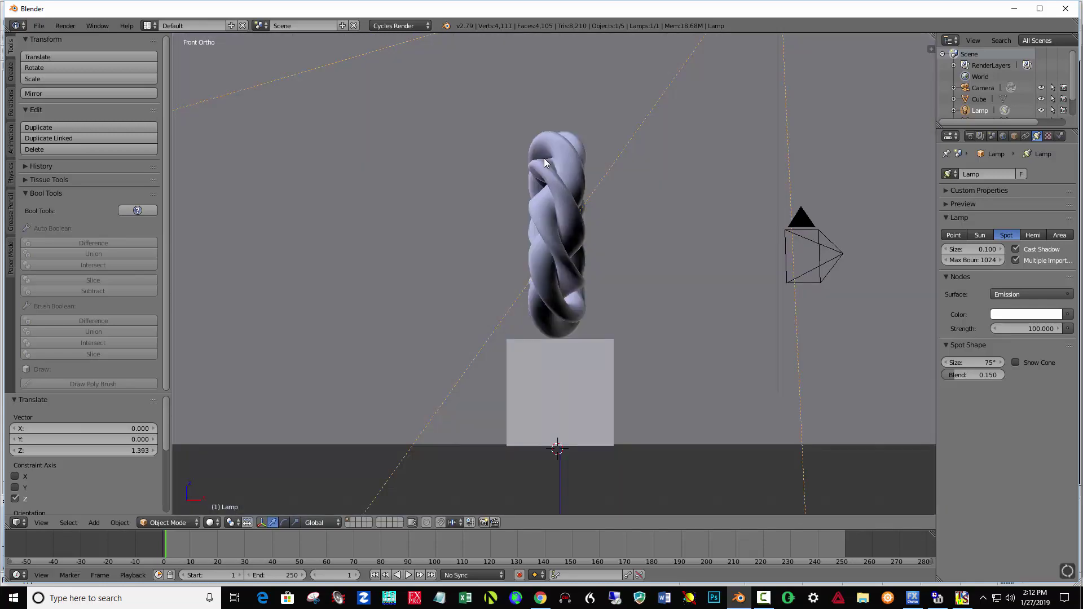
{"action": "key", "text": "KP_3"}
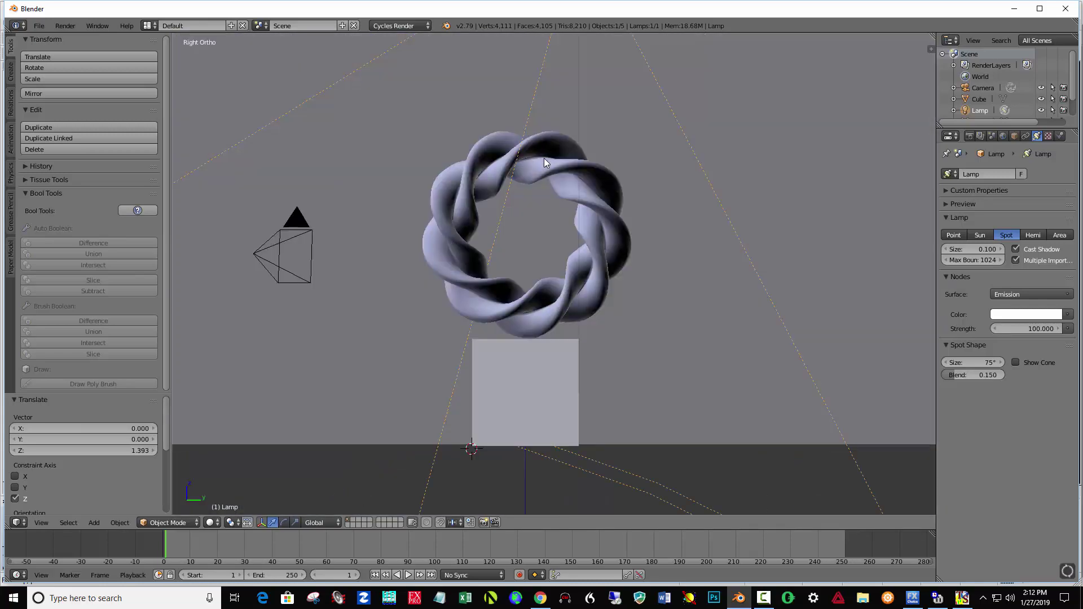
{"action": "key", "text": "ctrl+KP_3"}
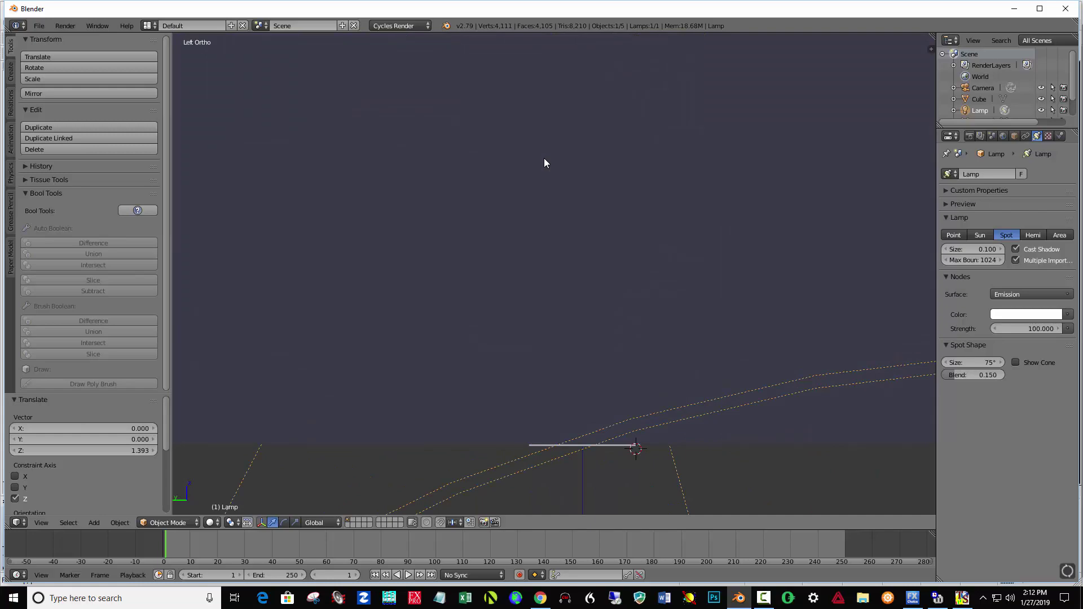
{"action": "key", "text": "KP_7"}
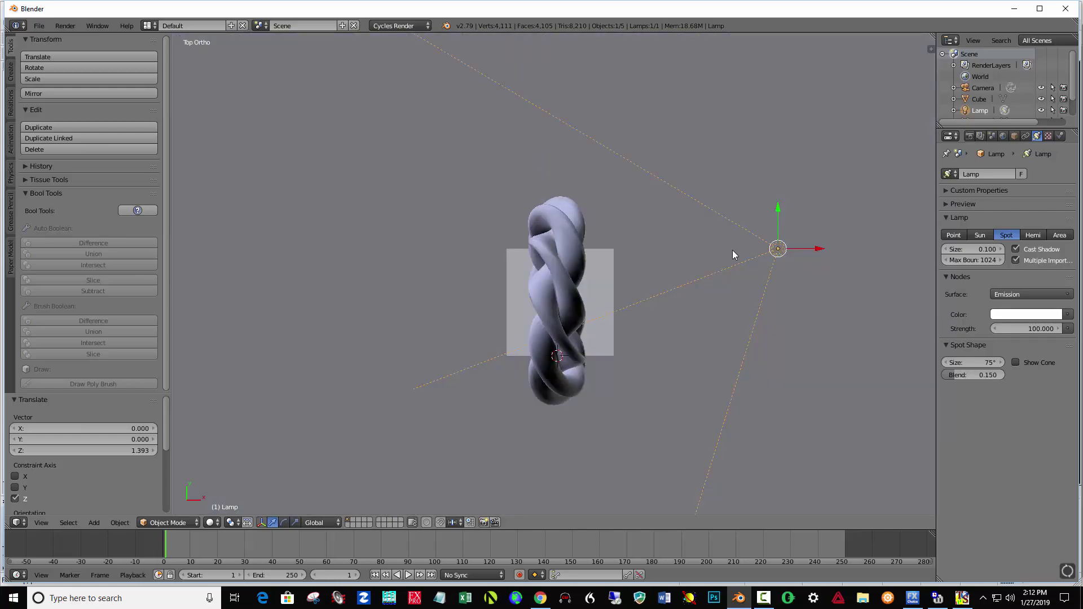
{"action": "mouse_move", "coordinate": [747, 327]}
{"action": "middle_mouse_down"}
{"action": "mouse_move", "coordinate": [704, 359]}
{"action": "mouse_move", "coordinate": [683, 307]}
{"action": "mouse_move", "coordinate": [632, 276]}
{"action": "mouse_move", "coordinate": [619, 282]}
{"action": "mouse_move", "coordinate": [652, 265]}
{"action": "mouse_move", "coordinate": [814, 269]}
{"action": "mouse_move", "coordinate": [758, 269]}
{"action": "mouse_move", "coordinate": [765, 248]}
{"action": "middle_mouse_up"}
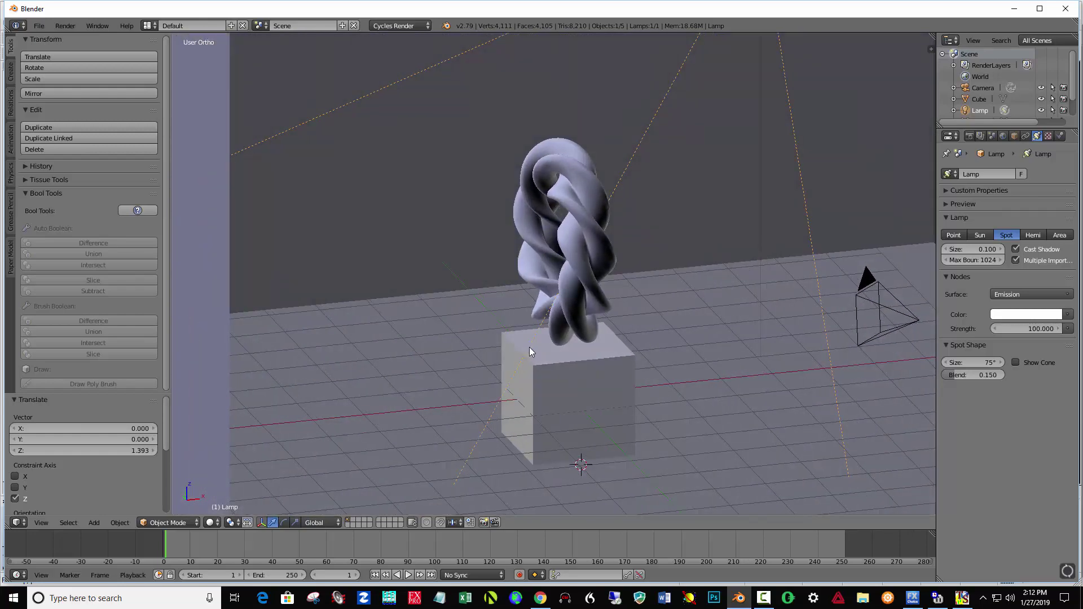
- Set the spotlight's emission strength to 2000 and return to the camera view
{"action": "left_click", "coordinate": [1020, 330]}
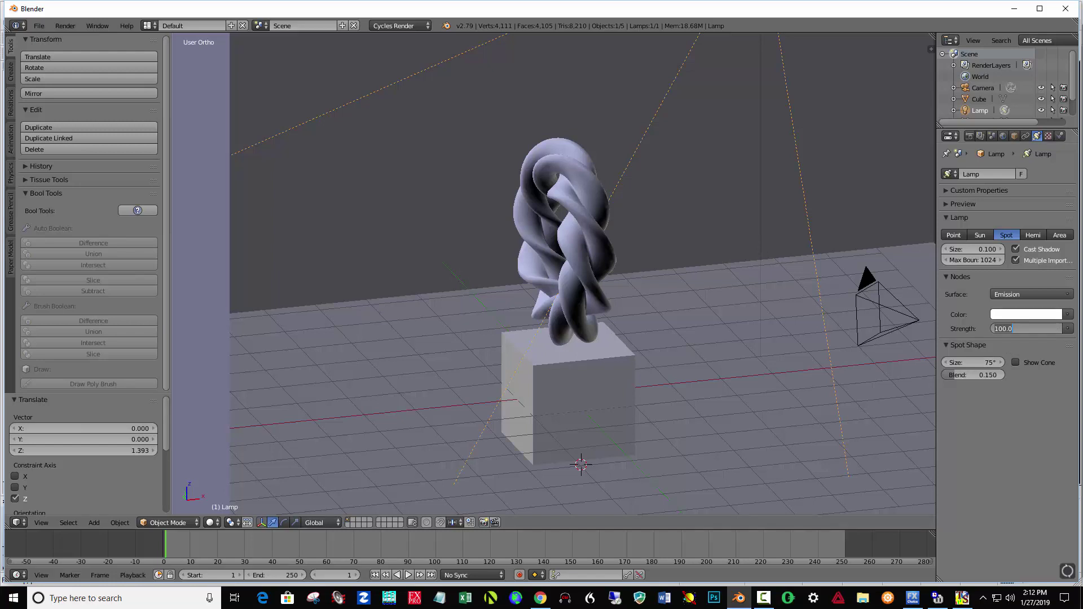
{"action": "type", "text": "20"}
{"action": "key", "text": "Return"}
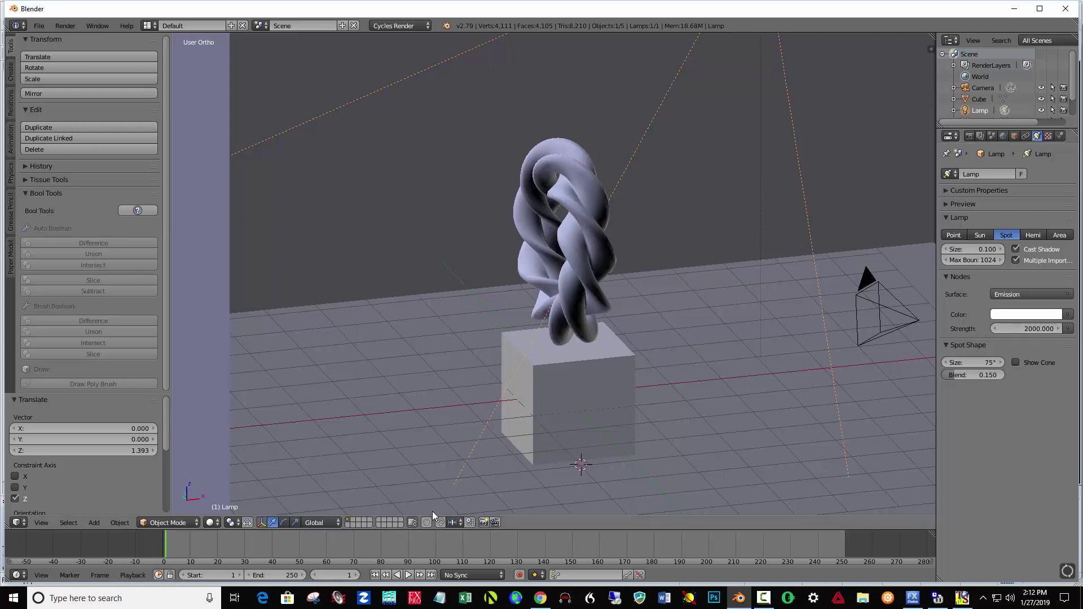
{"action": "key", "text": "KP_5"}
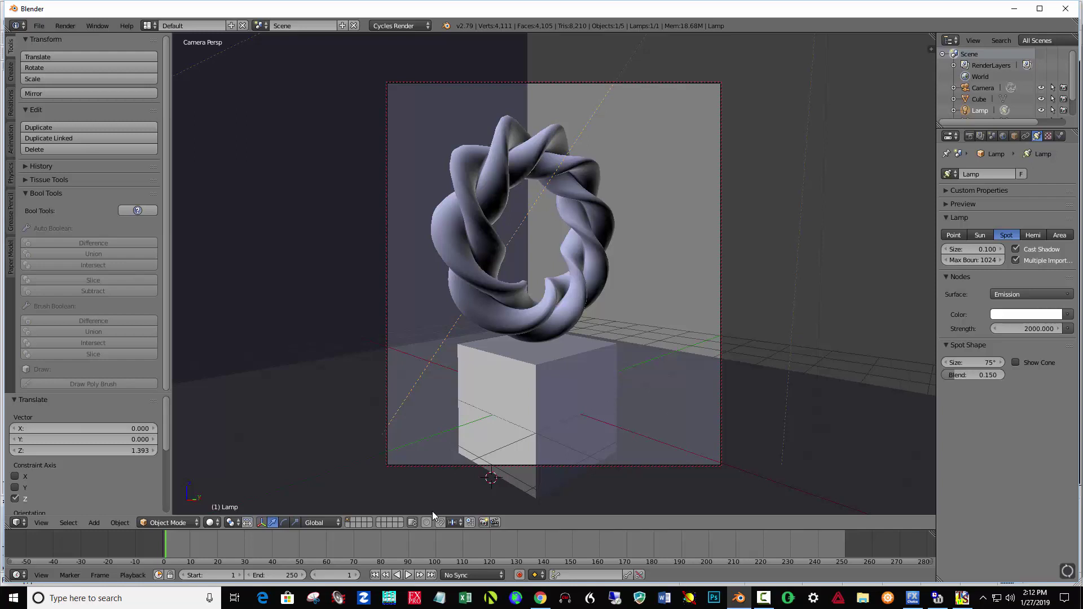
- Switch the viewport to Rendered shading
{"action": "left_click", "coordinate": [213, 522]}
{"action": "left_click", "coordinate": [212, 521]}
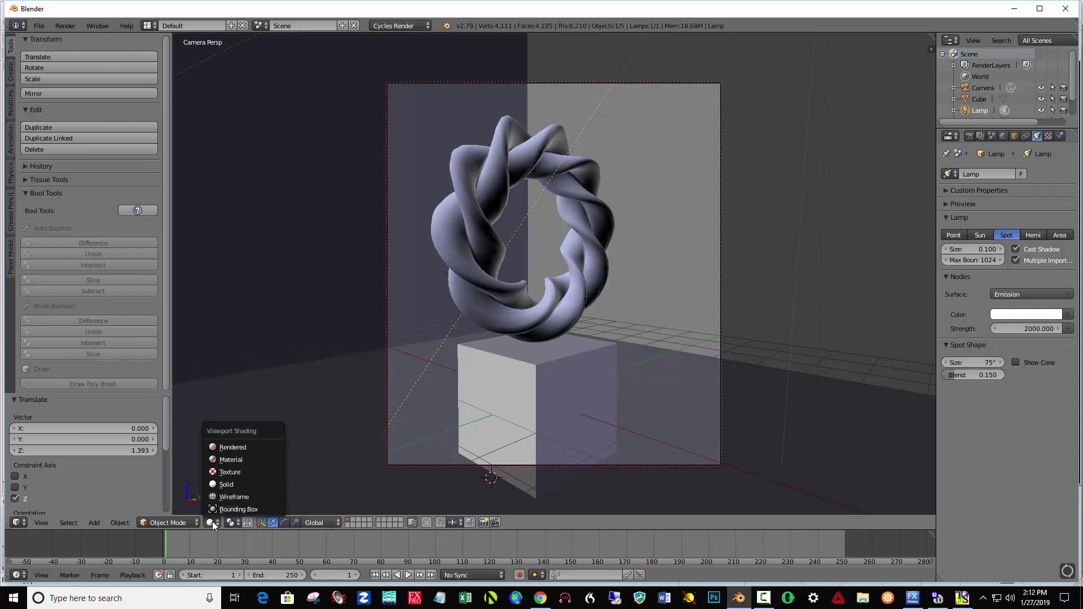
{"action": "left_click", "coordinate": [231, 449]}
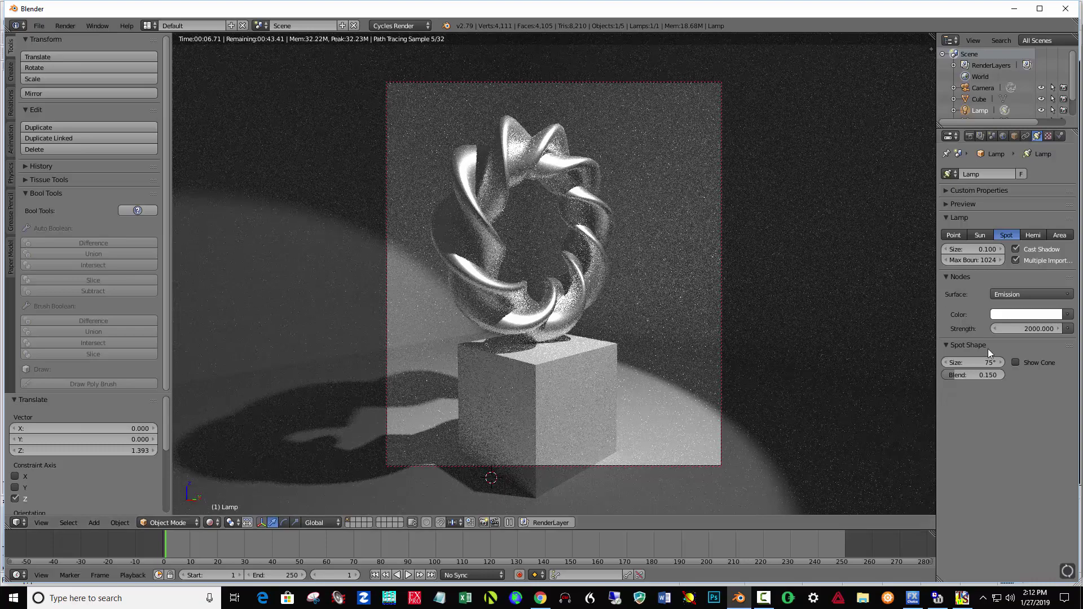
- Change the spotlight colour from salmon to near-white (R 0.996, G 0.934, B 1.000)
{"action": "left_click", "coordinate": [1030, 315]}
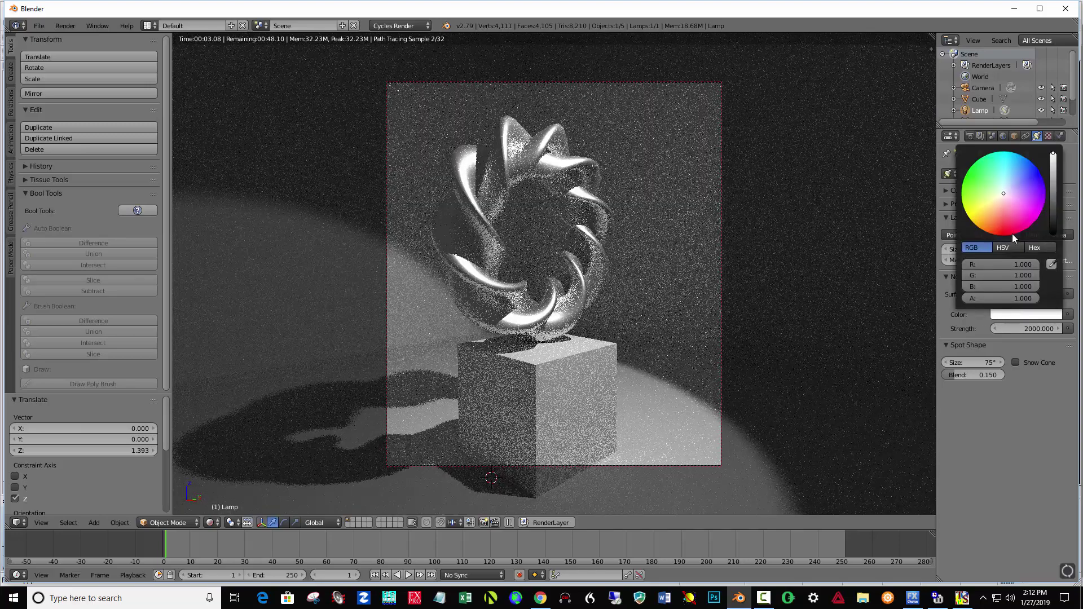
{"action": "left_click", "coordinate": [1000, 208]}
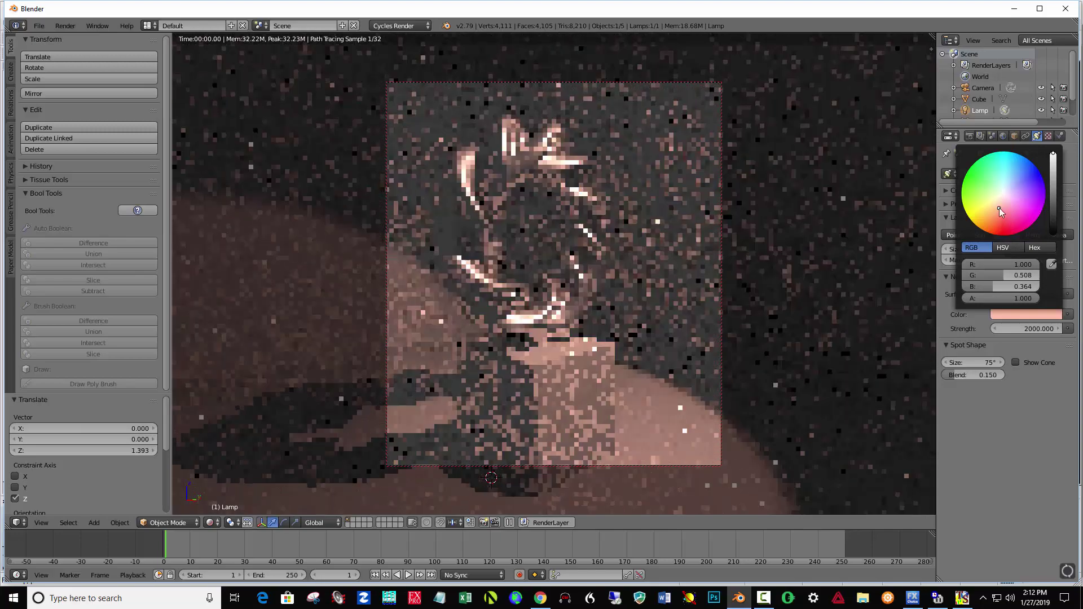
{"action": "left_click", "coordinate": [999, 207]}
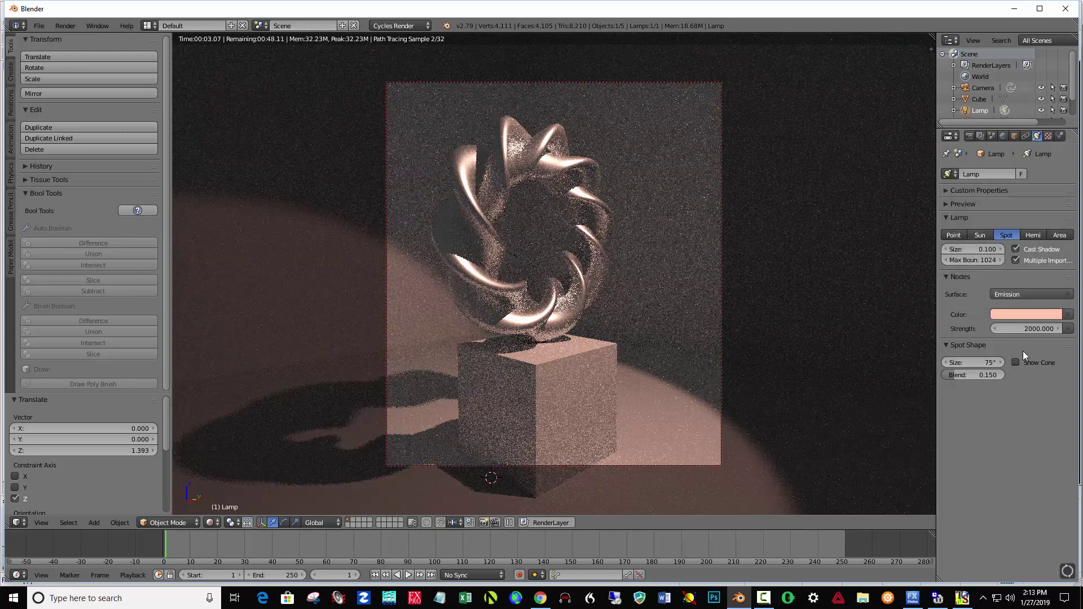
{"action": "left_click", "coordinate": [1024, 314]}
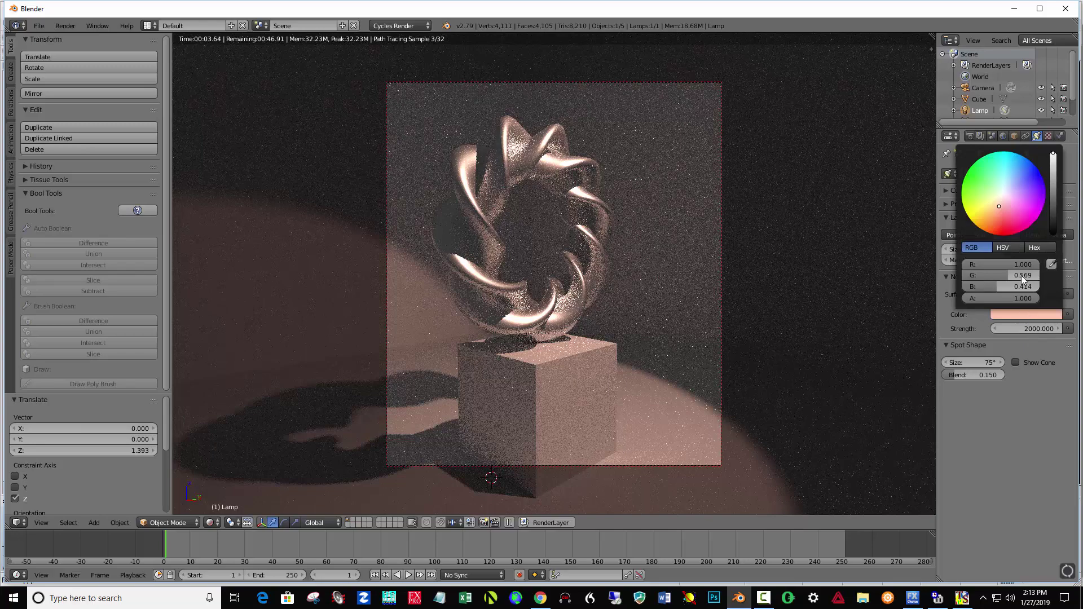
{"action": "left_click", "coordinate": [1004, 195]}
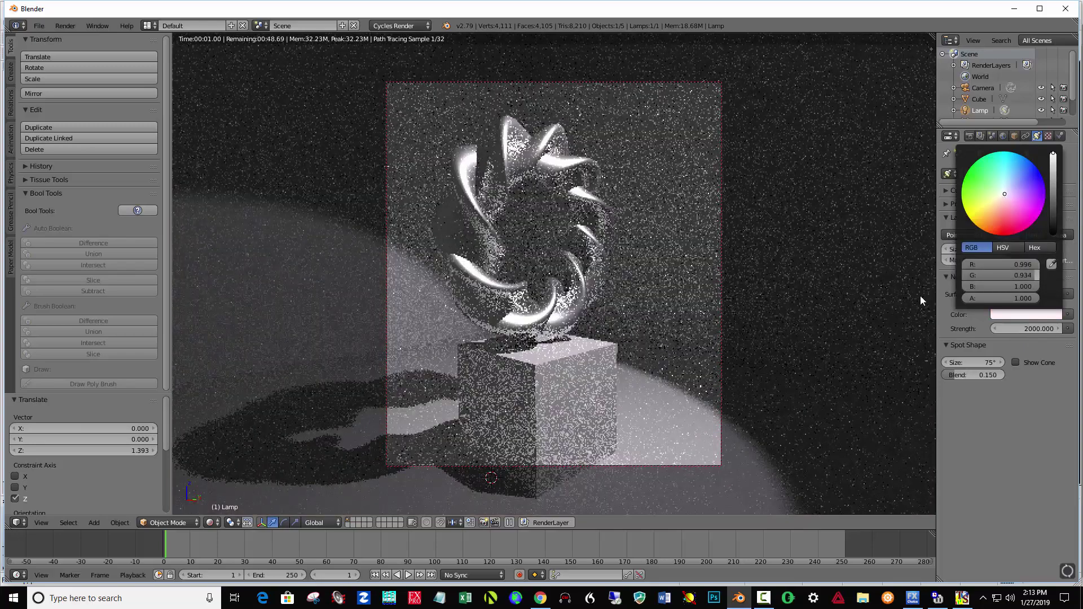
- Switch the viewport to Solid shading and select the helicoid sculpture
{"action": "left_click", "coordinate": [210, 522]}
{"action": "left_click", "coordinate": [224, 484]}
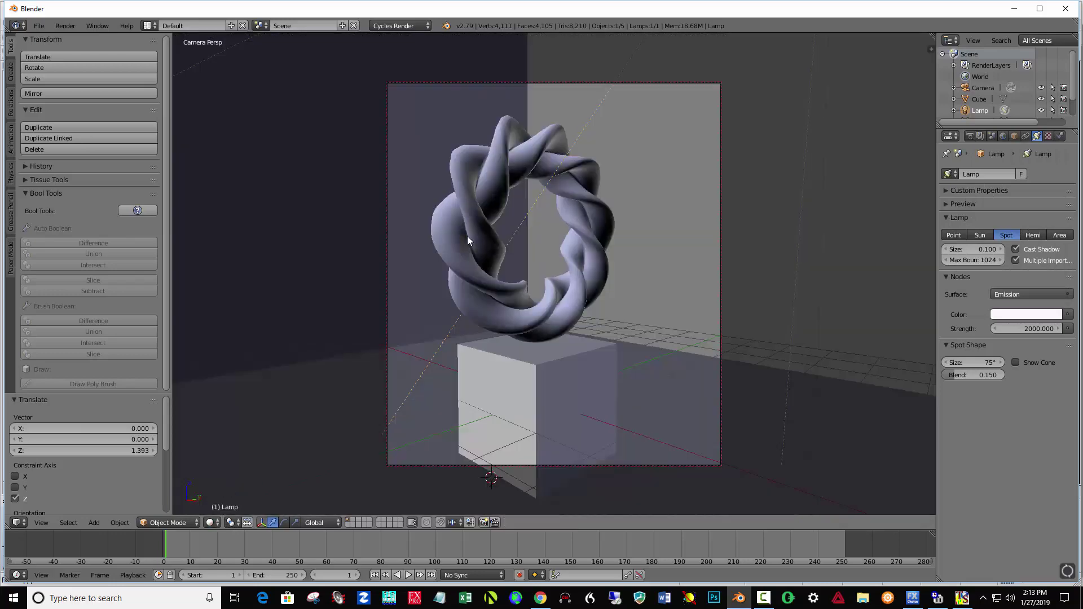
{"action": "right_click", "coordinate": [463, 211]}
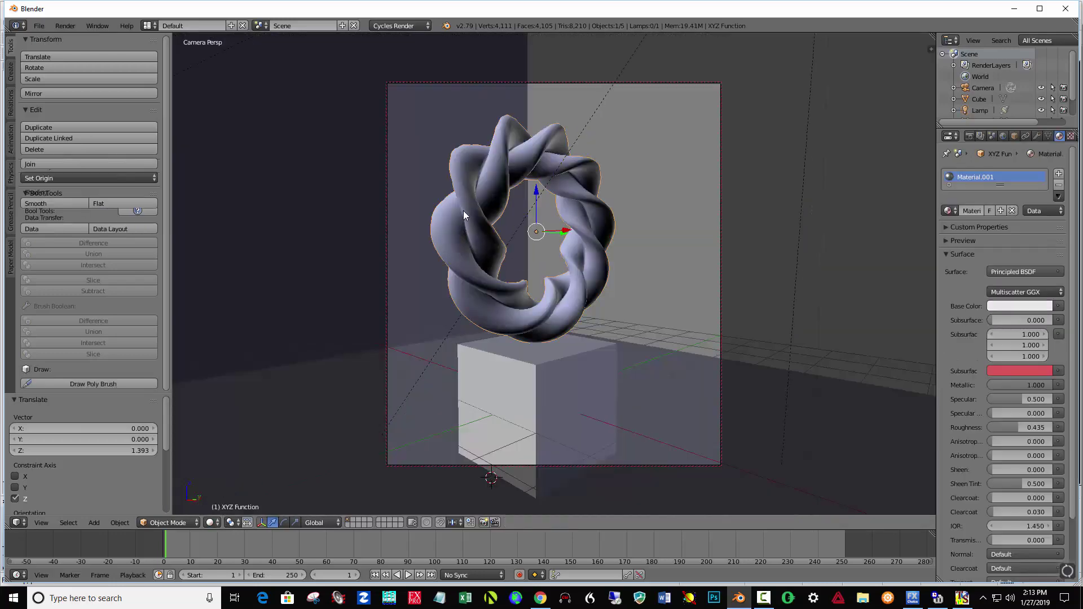
- Give the sculpture a salmon-copper base colour (R 0.800, G 0.458, B 0.252)
{"action": "left_click", "coordinate": [1016, 305]}
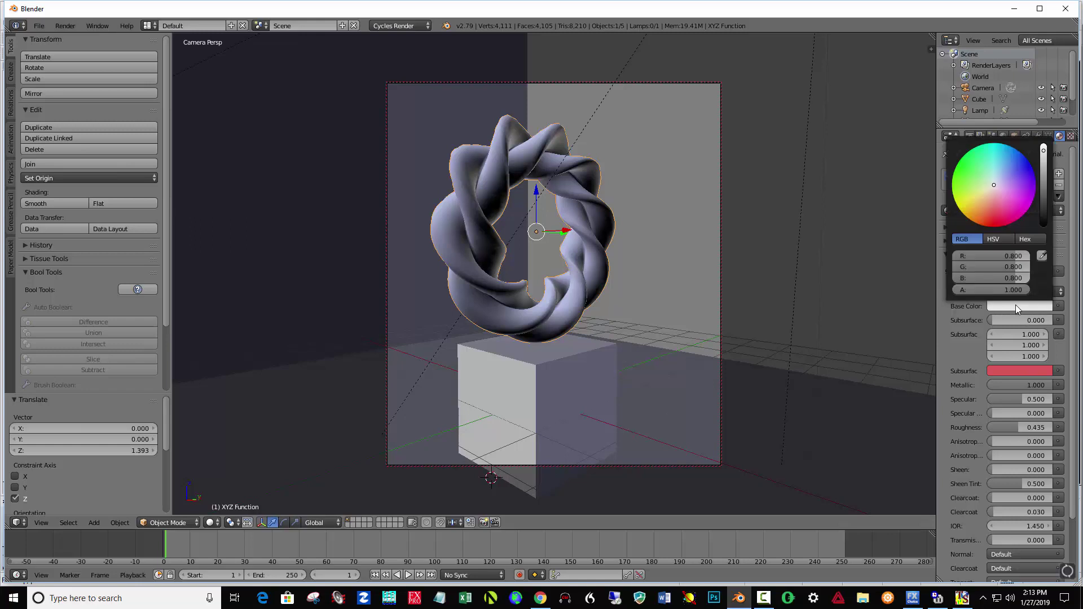
{"action": "left_click", "coordinate": [988, 202]}
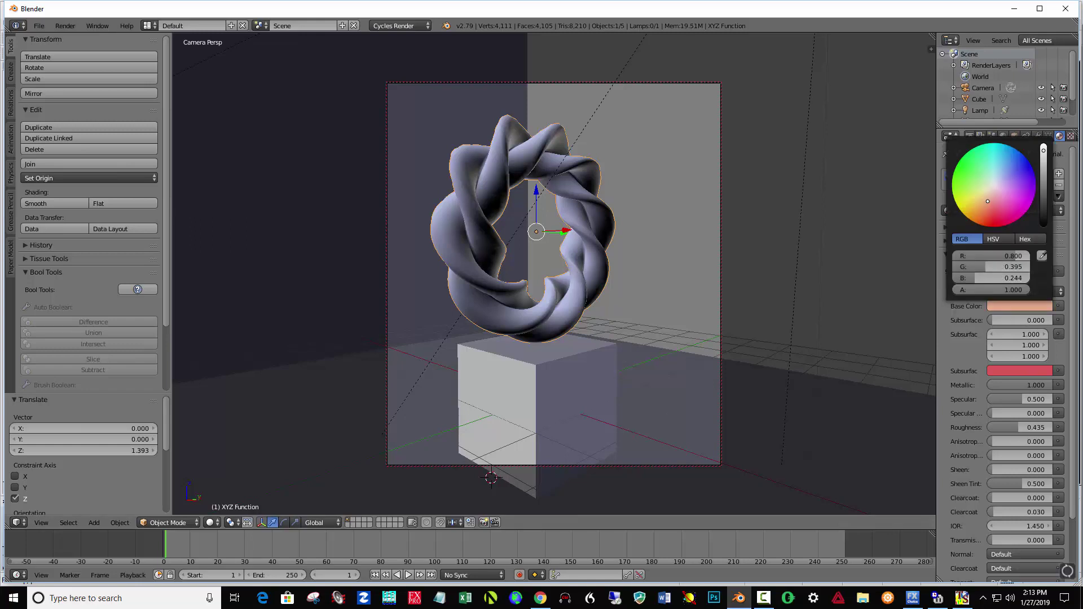
{"action": "left_click_drag", "start_coordinate": [988, 201], "coordinate": [987, 200]}
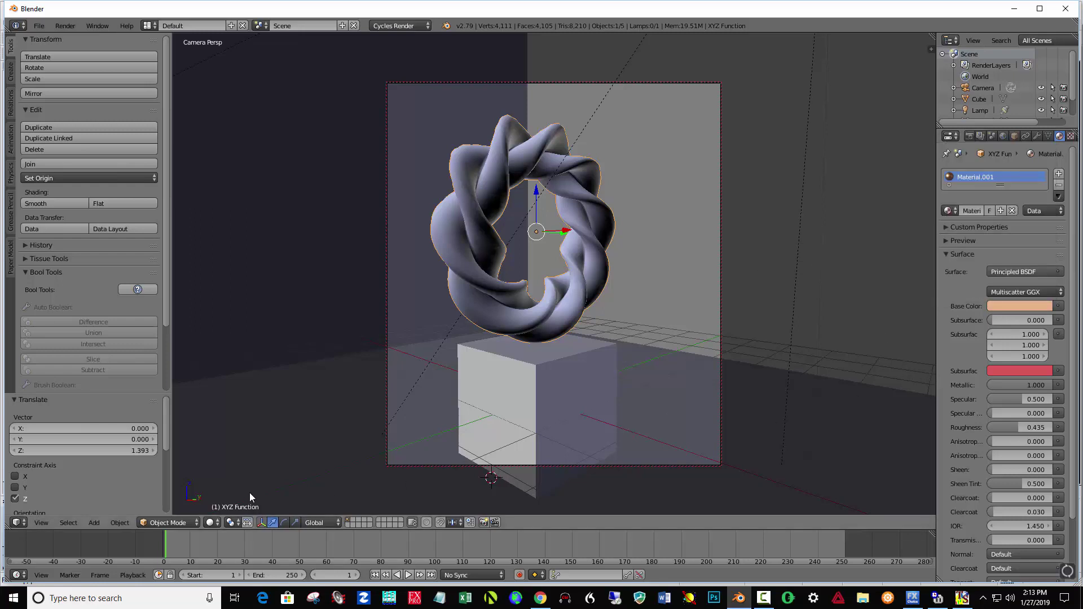
{"action": "left_click", "coordinate": [219, 523]}
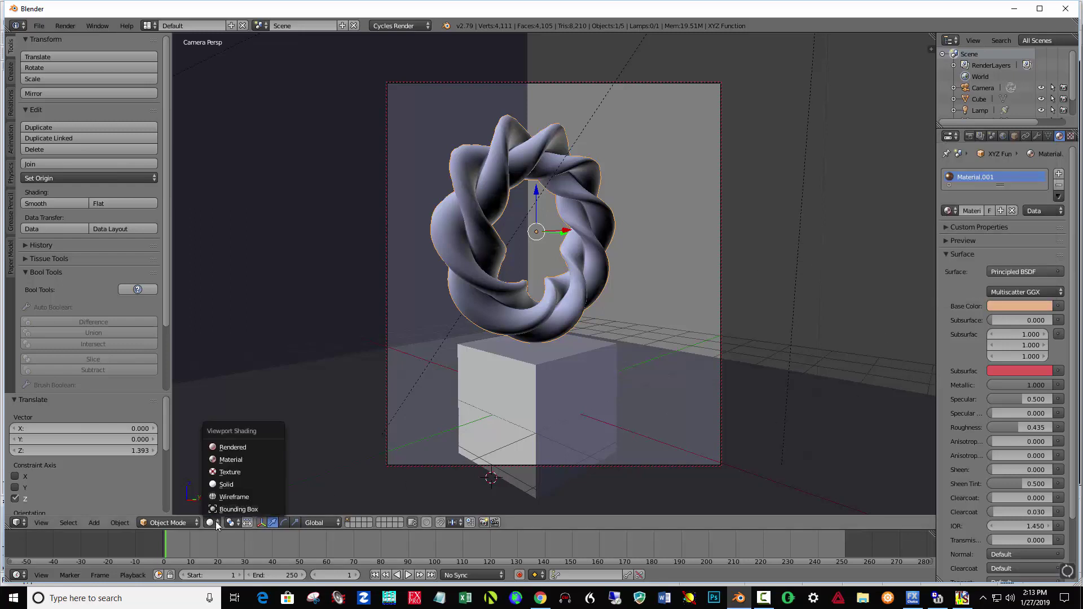
- Preview the scene in Rendered shading and set the lamp strength to 3000
{"action": "left_click", "coordinate": [235, 449]}
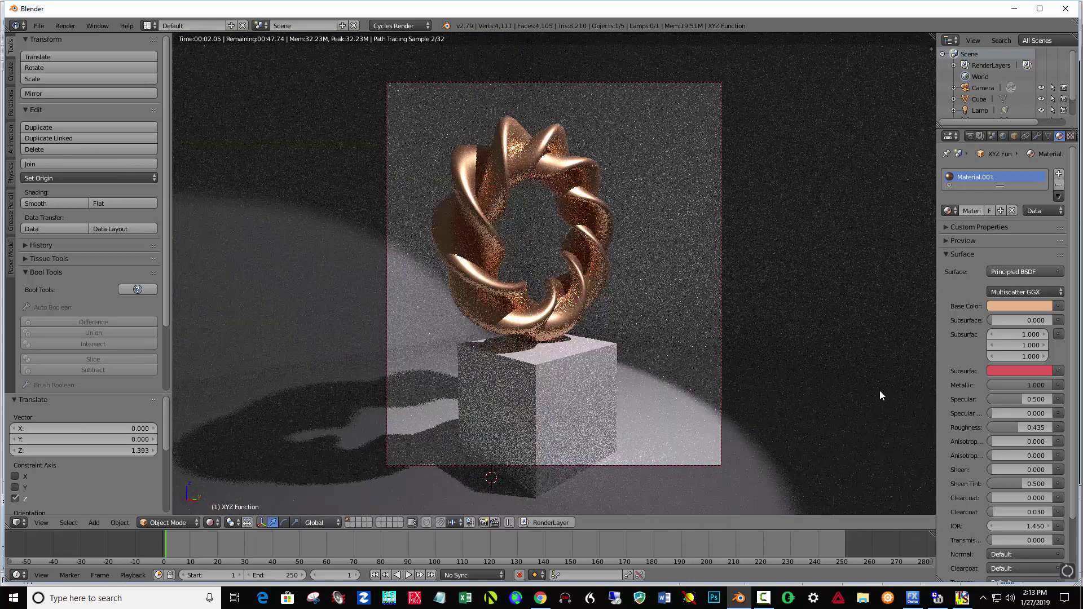
{"action": "left_click", "coordinate": [981, 110]}
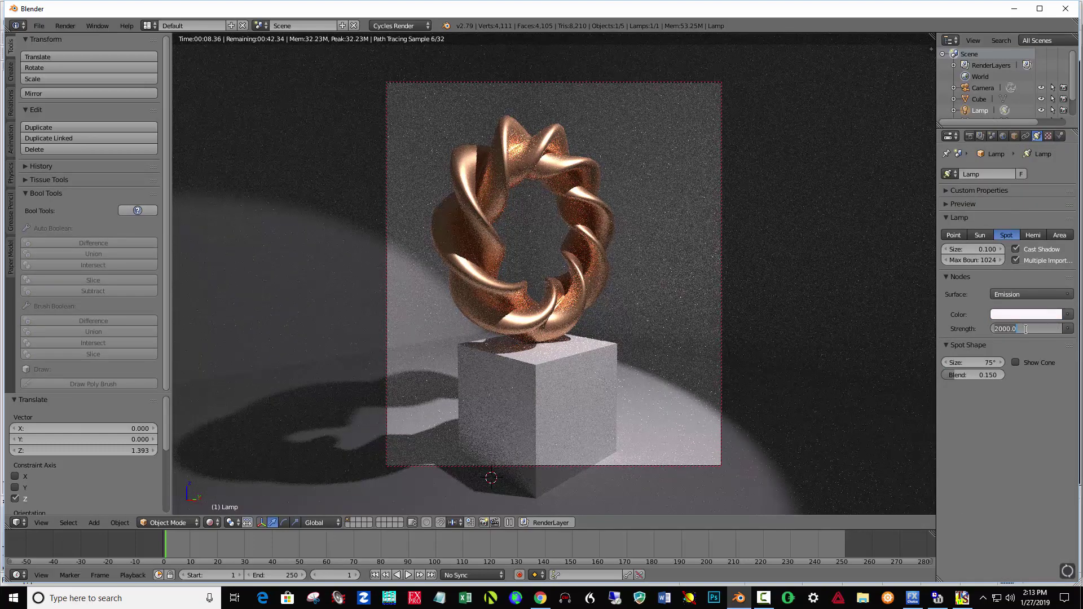
{"action": "type", "text": "30"}
{"action": "key", "text": "Return"}
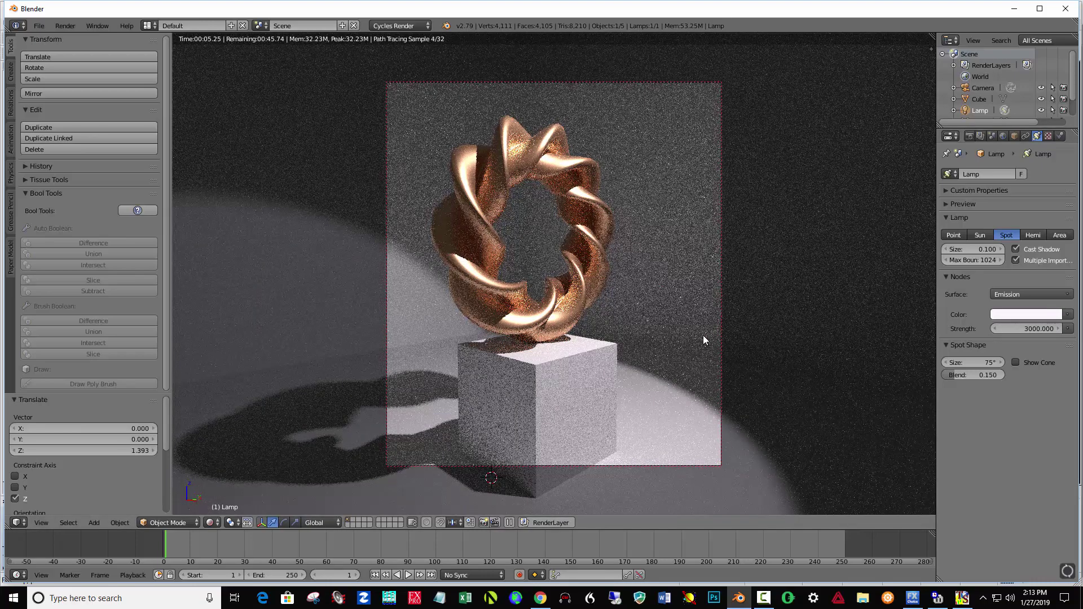
- Raise the lamp strength to 3500 and show the Render properties
{"action": "left_click", "coordinate": [1026, 328]}
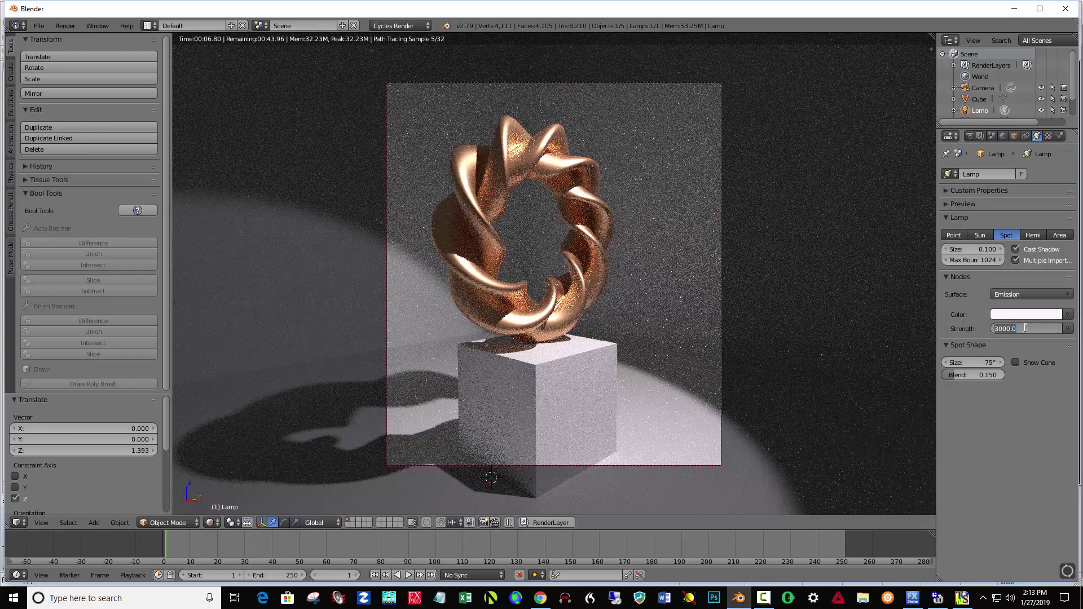
{"action": "type", "text": "3500"}
{"action": "key", "text": "Return"}
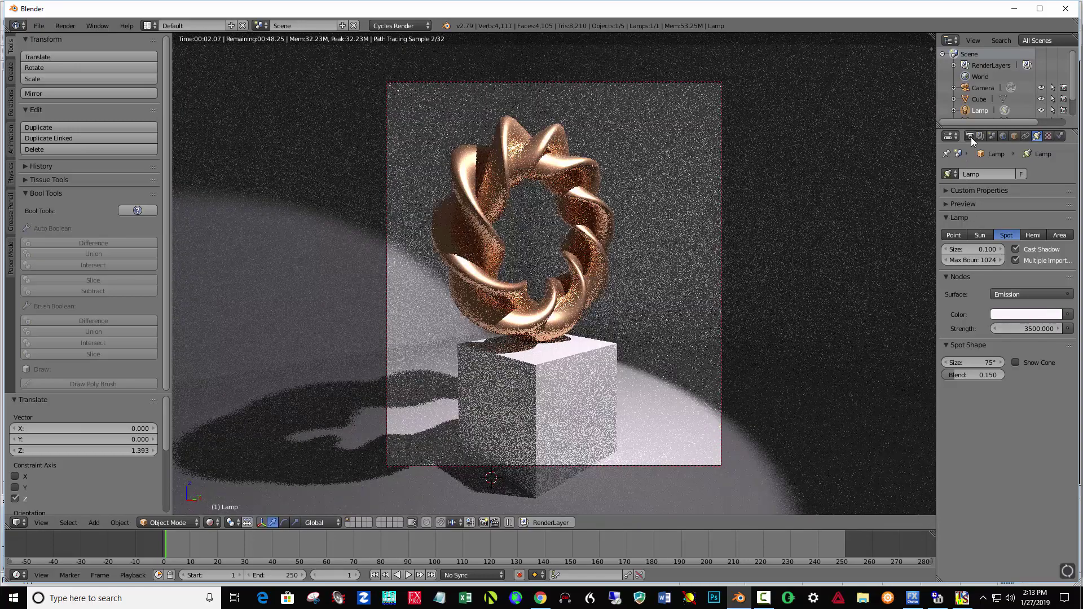
{"action": "left_click", "coordinate": [970, 137]}
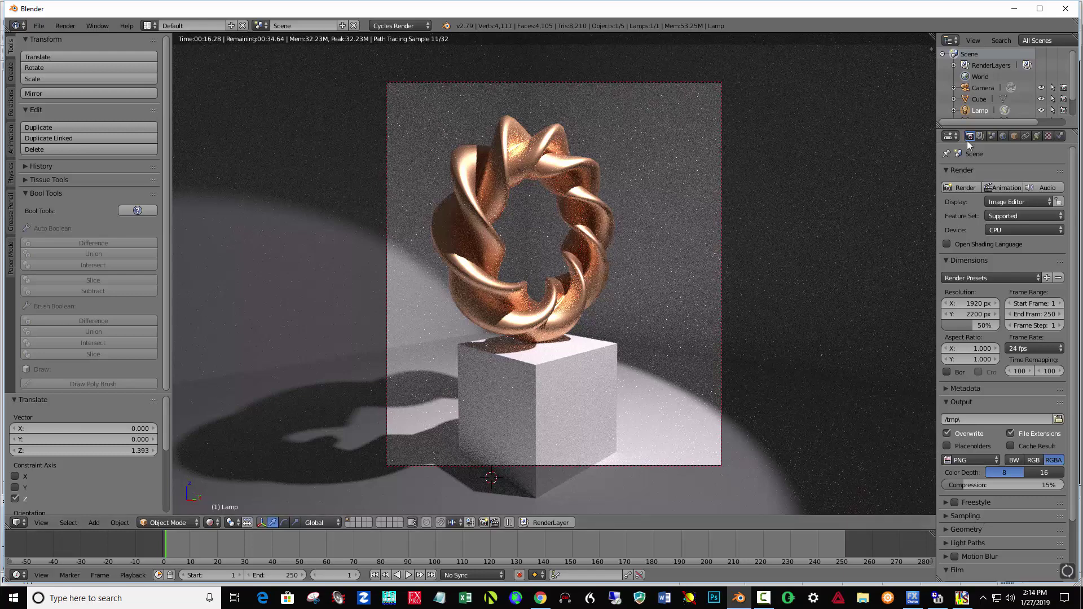
- In the Sampling panel, set Render samples to 250 and Clamp Indirect to 1.00
{"action": "left_click", "coordinate": [949, 519]}
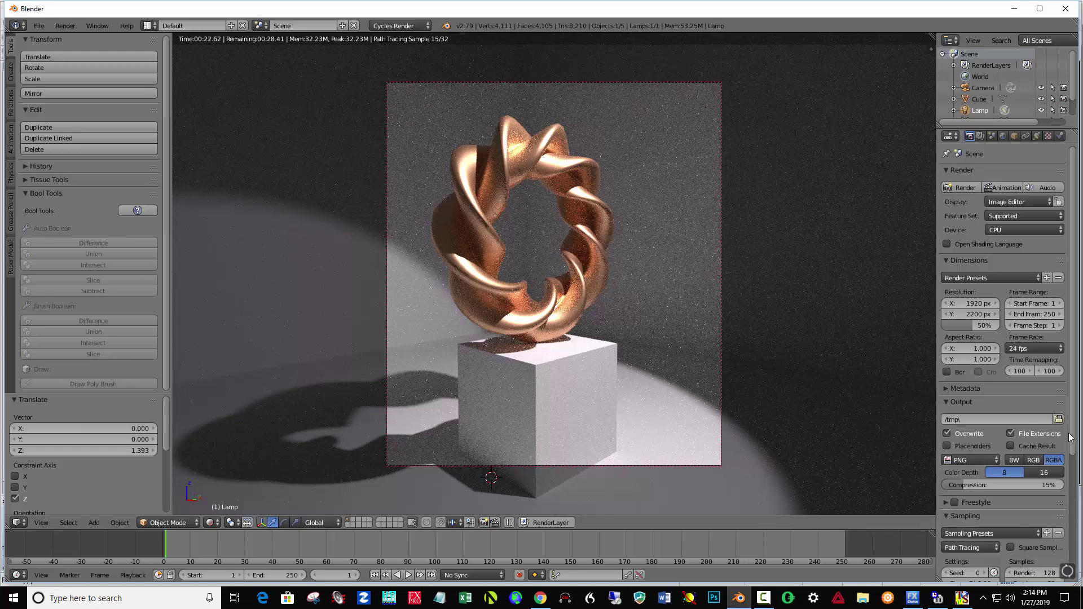
{"action": "scroll", "coordinate": [1064, 477], "scroll_direction": "down", "scroll_amount": 4}
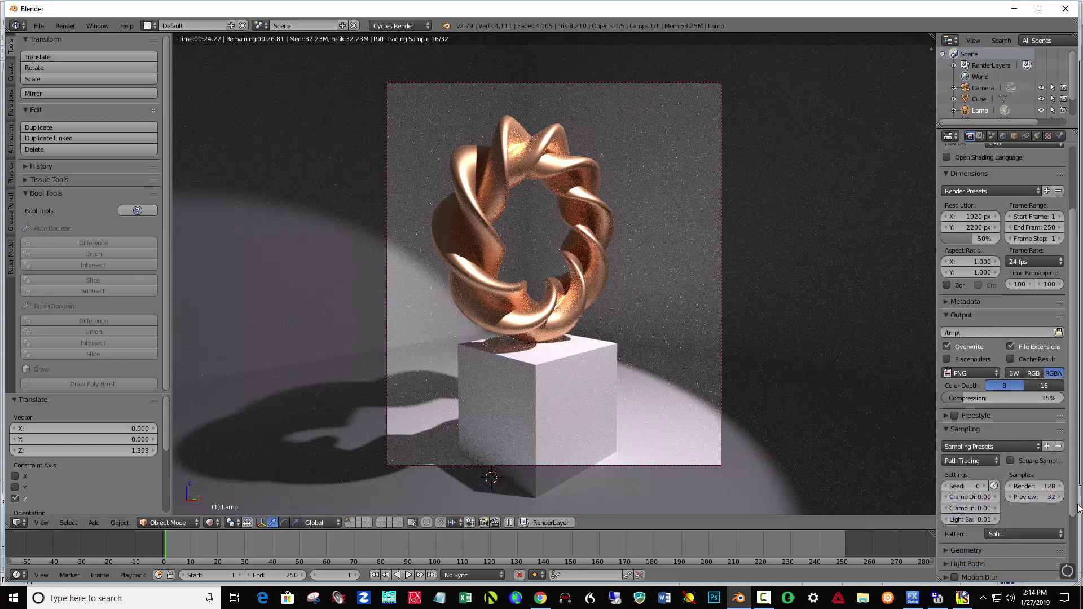
{"action": "left_click", "coordinate": [1055, 486]}
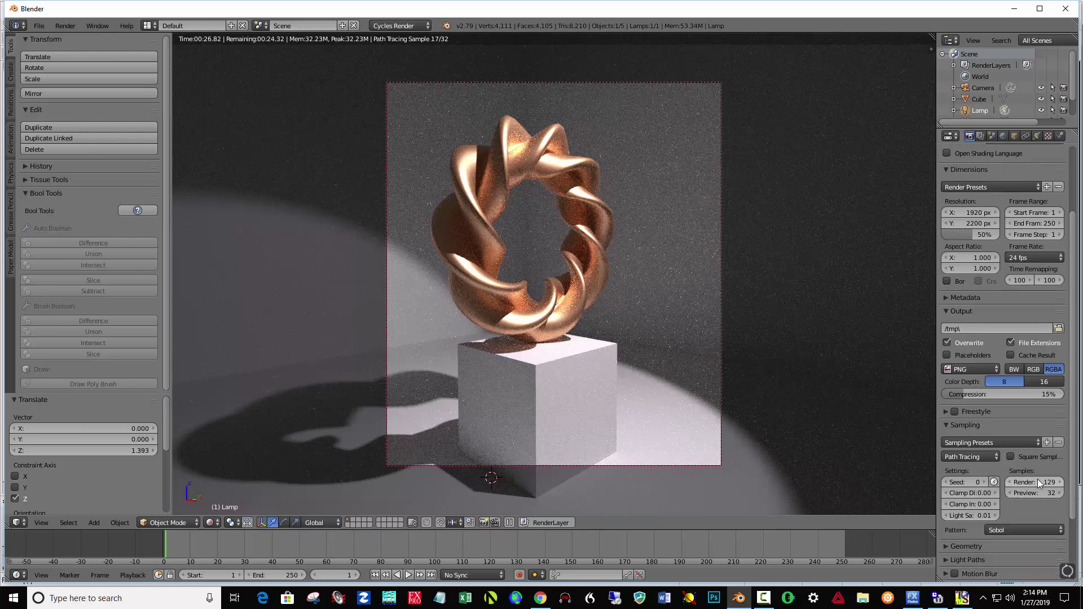
{"action": "left_click", "coordinate": [1024, 481]}
{"action": "type", "text": "250"}
{"action": "key", "text": "Return"}
{"action": "left_click", "coordinate": [961, 506]}
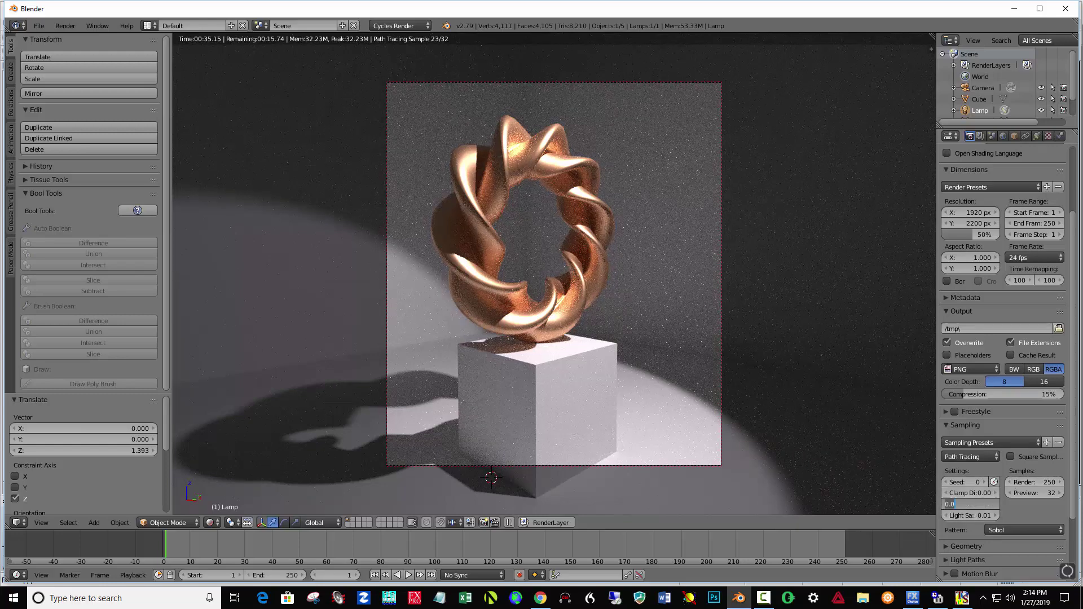
{"action": "type", "text": "1"}
{"action": "key", "text": "Return"}
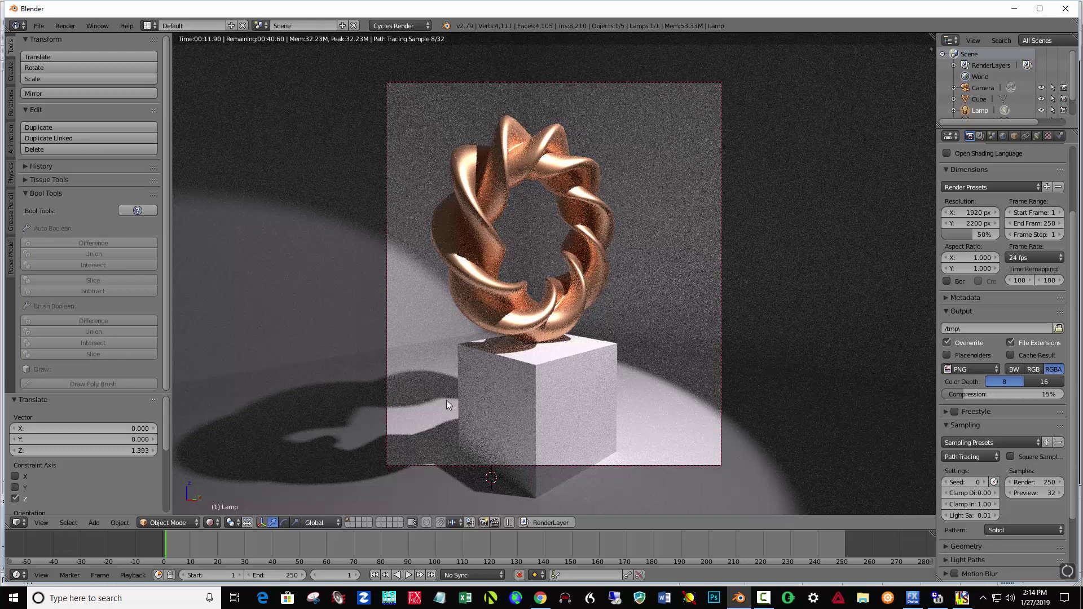
- Switch the viewport back to Solid shading
{"action": "left_click", "coordinate": [215, 522]}
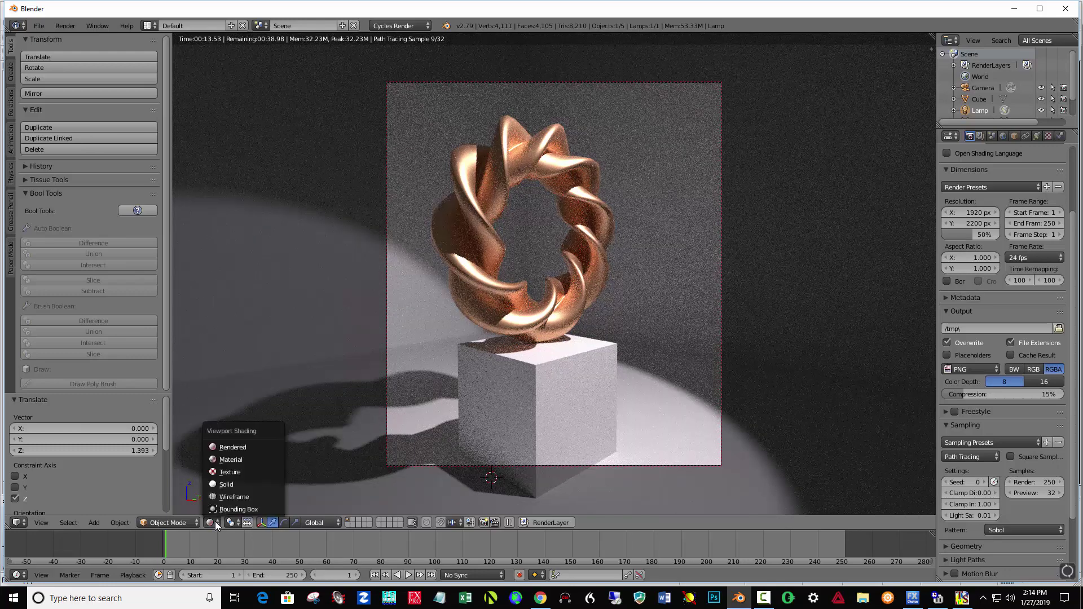
{"action": "left_click", "coordinate": [229, 484]}
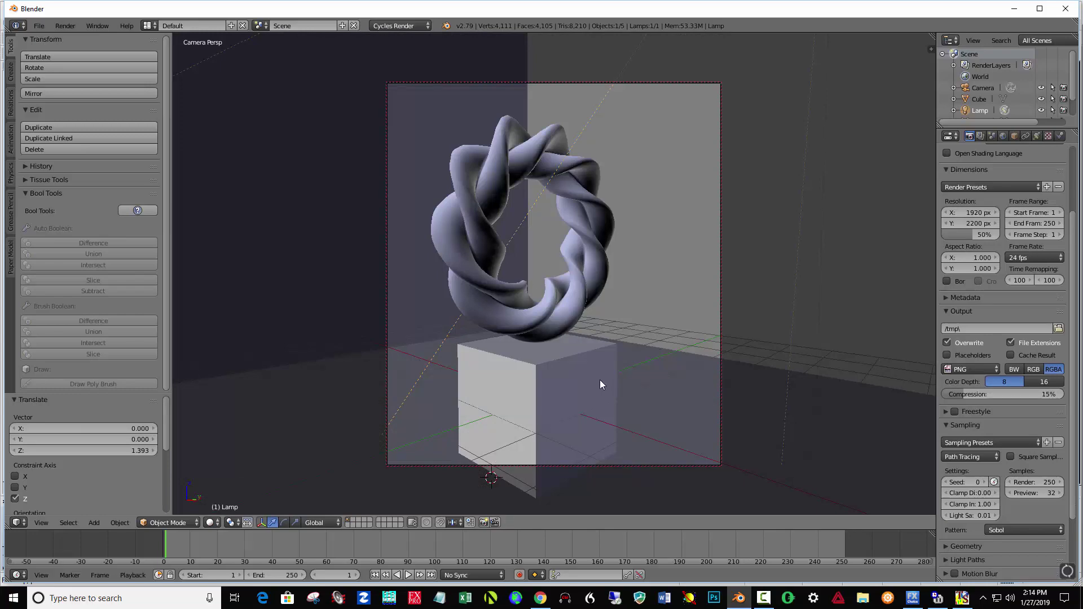
{"action": "key", "text": "super"}
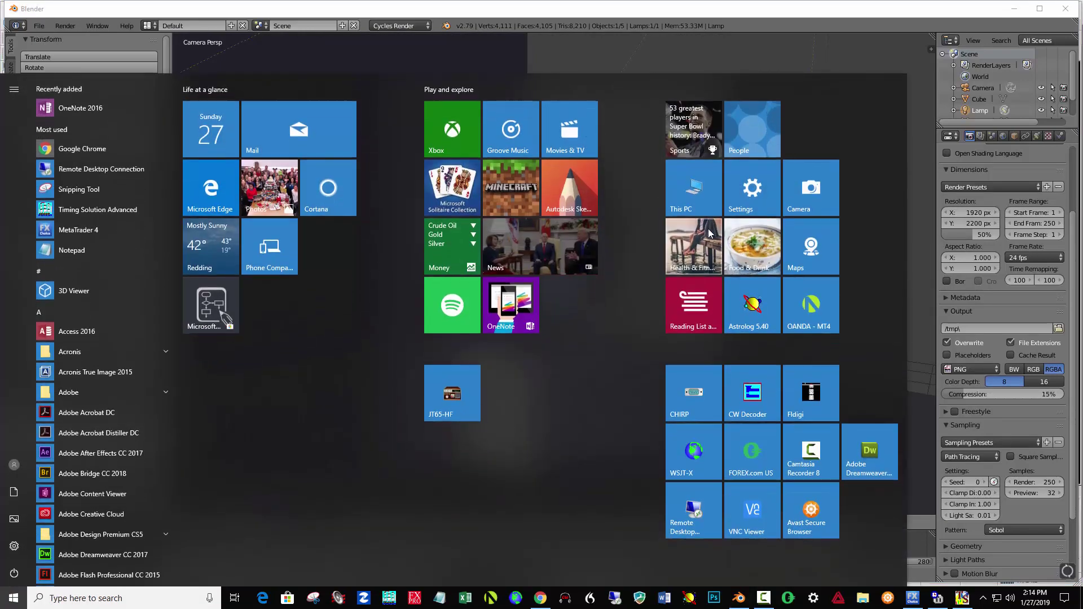
{"action": "key", "text": "super"}
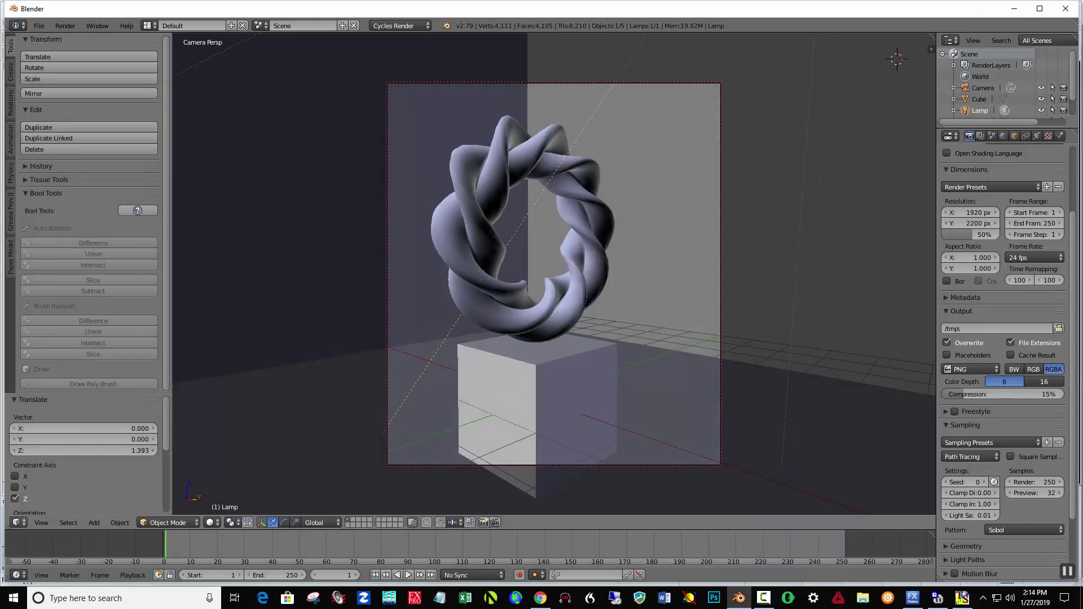
- Shift the helicoid and cube pedestal slightly along X, then render with F12
{"action": "right_click", "coordinate": [524, 330]}
{"action": "right_click", "coordinate": [467, 424], "text": "shift"}
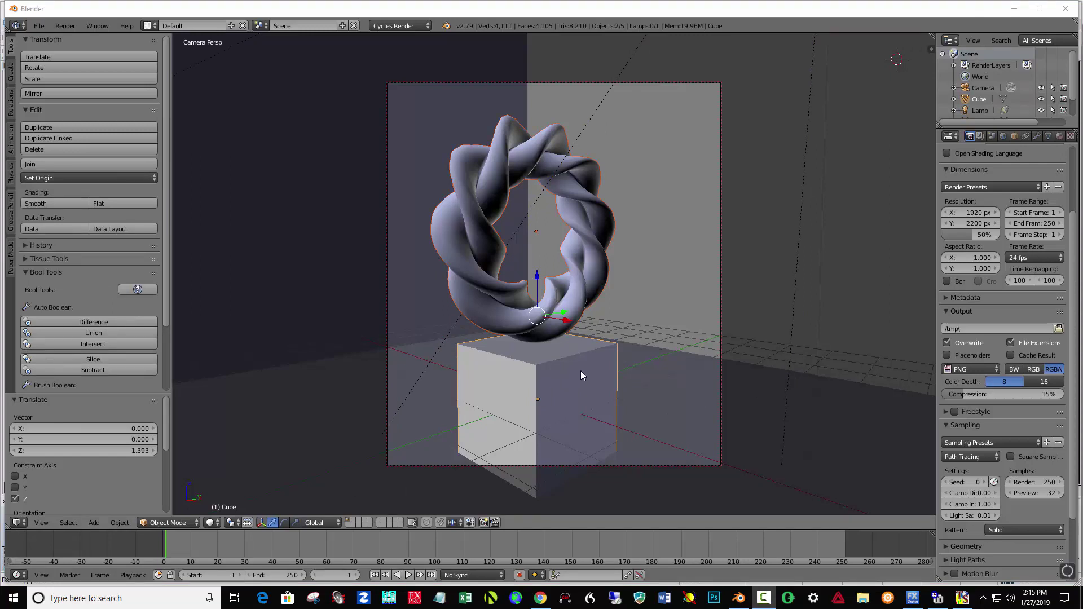
{"action": "left_click_drag", "start_coordinate": [566, 321], "coordinate": [583, 322]}
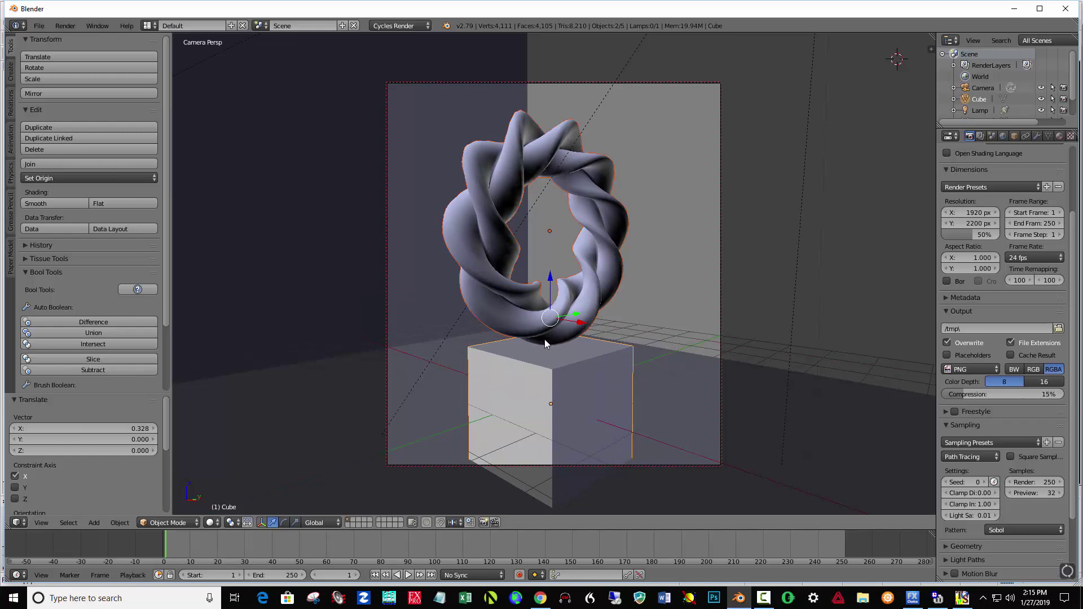
{"action": "key", "text": "F12"}
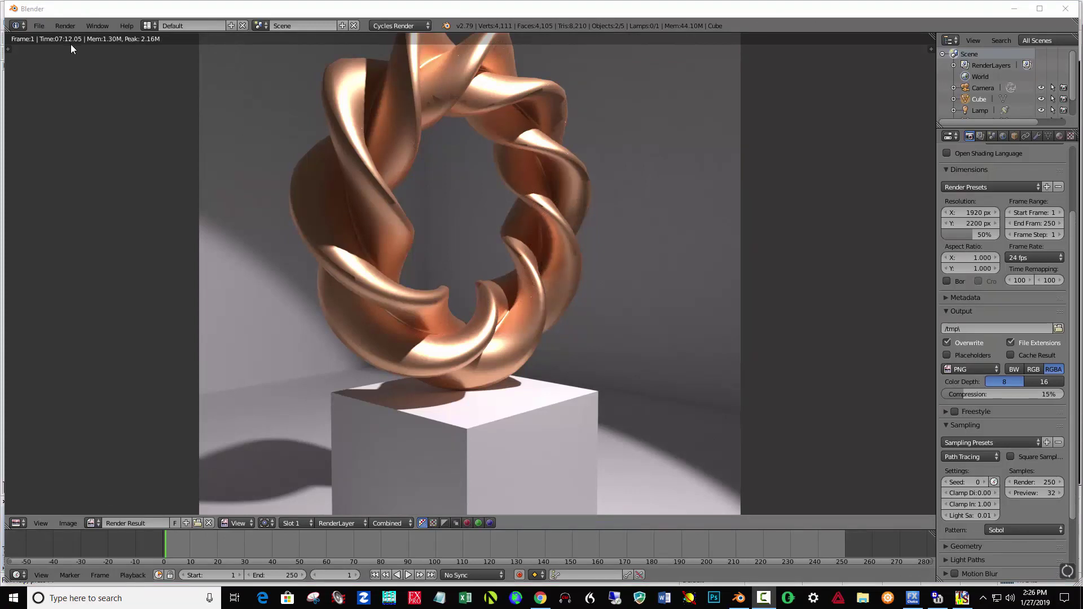
- Zoom out to view the whole finished render and open the Image menu
{"action": "scroll", "coordinate": [442, 185], "scroll_direction": "down", "scroll_amount": 1}
{"action": "scroll", "coordinate": [442, 189], "scroll_direction": "down", "scroll_amount": 1}
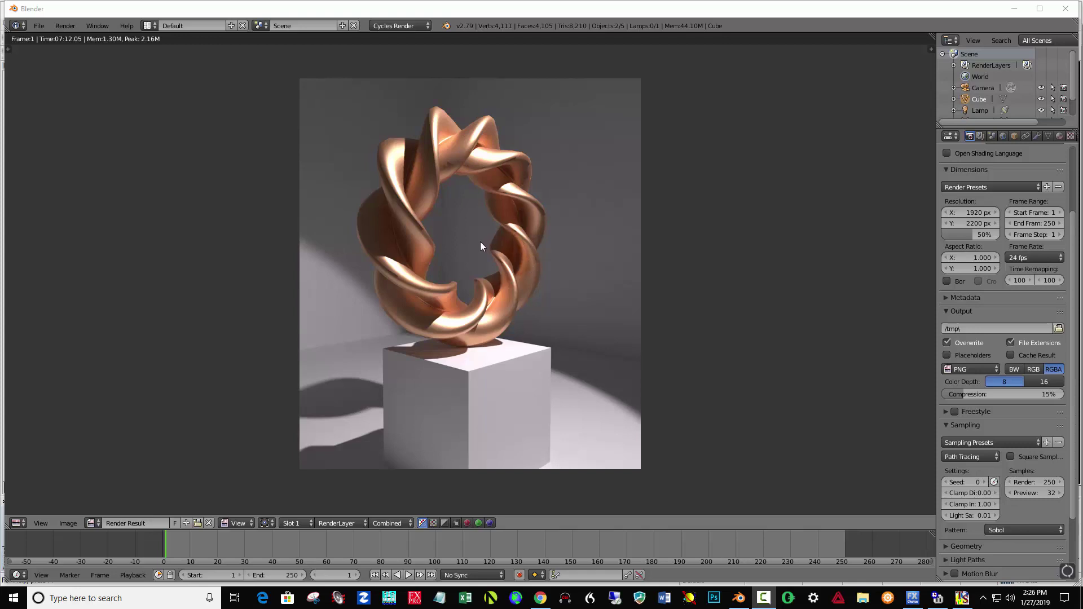
{"action": "left_click", "coordinate": [68, 523]}
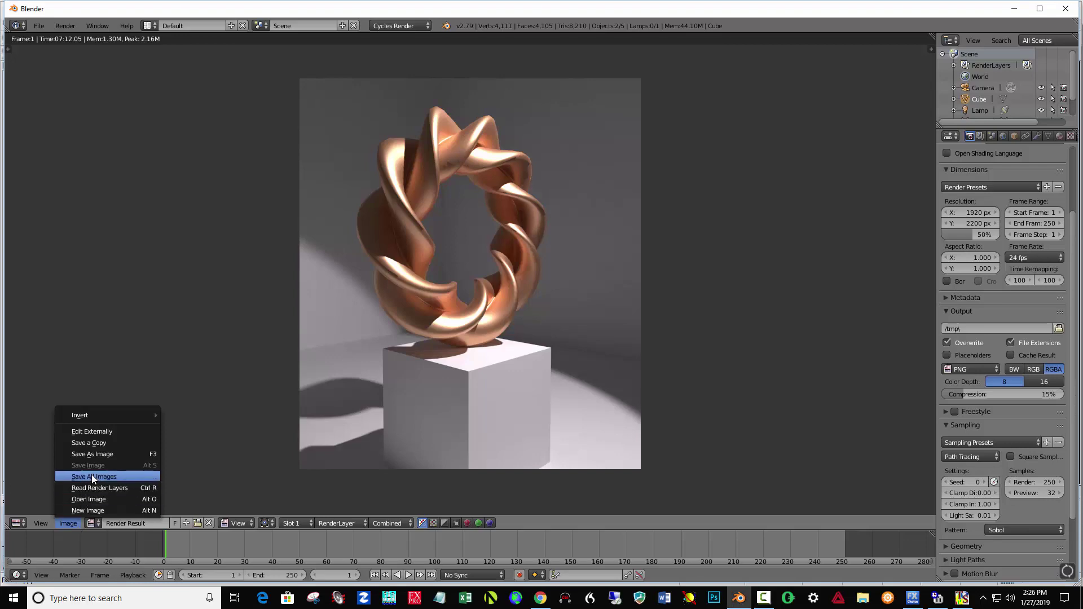
- Save the render as 'twisted torus.png' in the Documents folder
{"action": "left_click", "coordinate": [93, 454]}
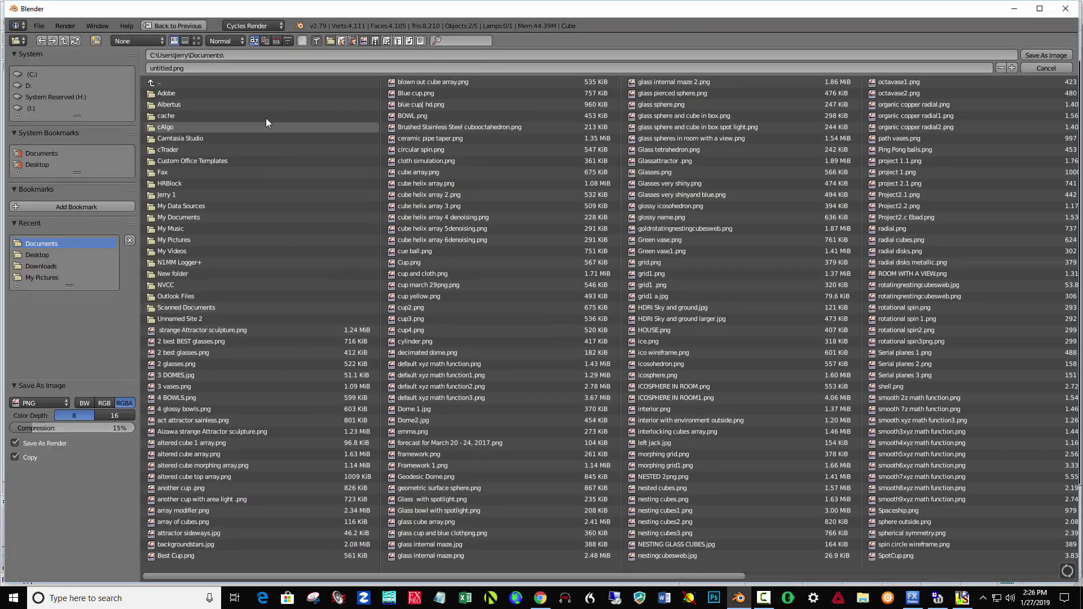
{"action": "left_click", "coordinate": [166, 69]}
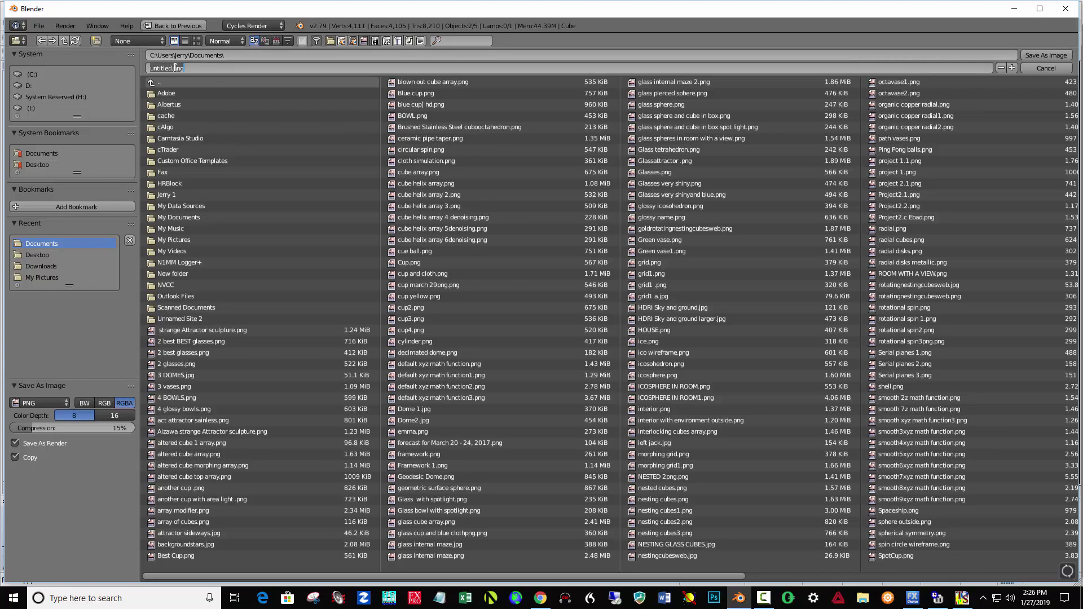
{"action": "double_click", "coordinate": [166, 69]}
{"action": "type", "text": "twisted torus"}
{"action": "key", "text": "Right"}
{"action": "left_click", "coordinate": [1059, 56]}
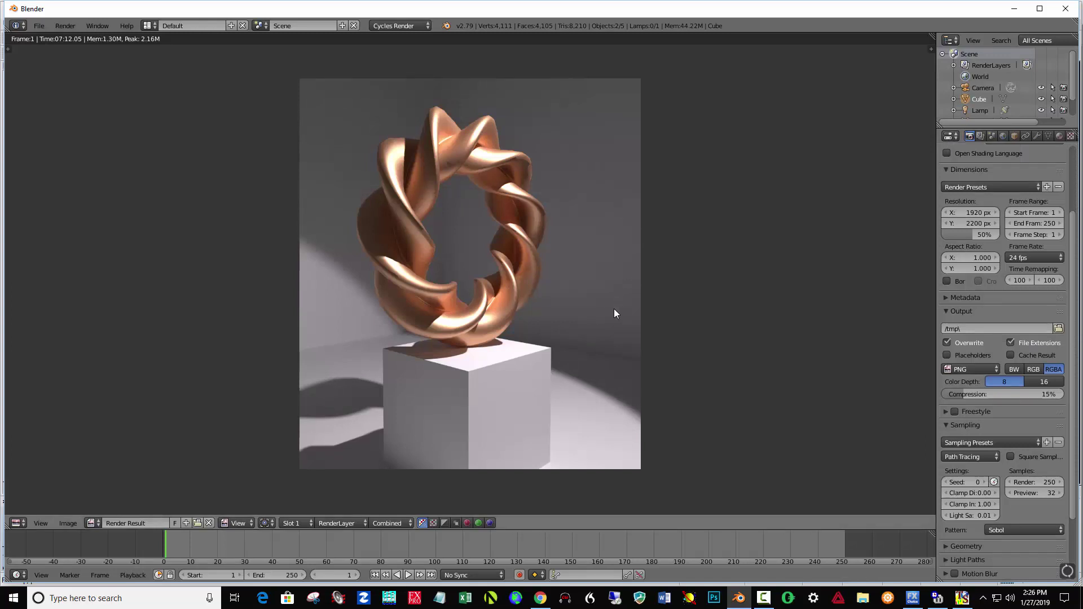
- Delete the twisted torus sculpture from the scene
{"action": "key", "text": "Escape"}
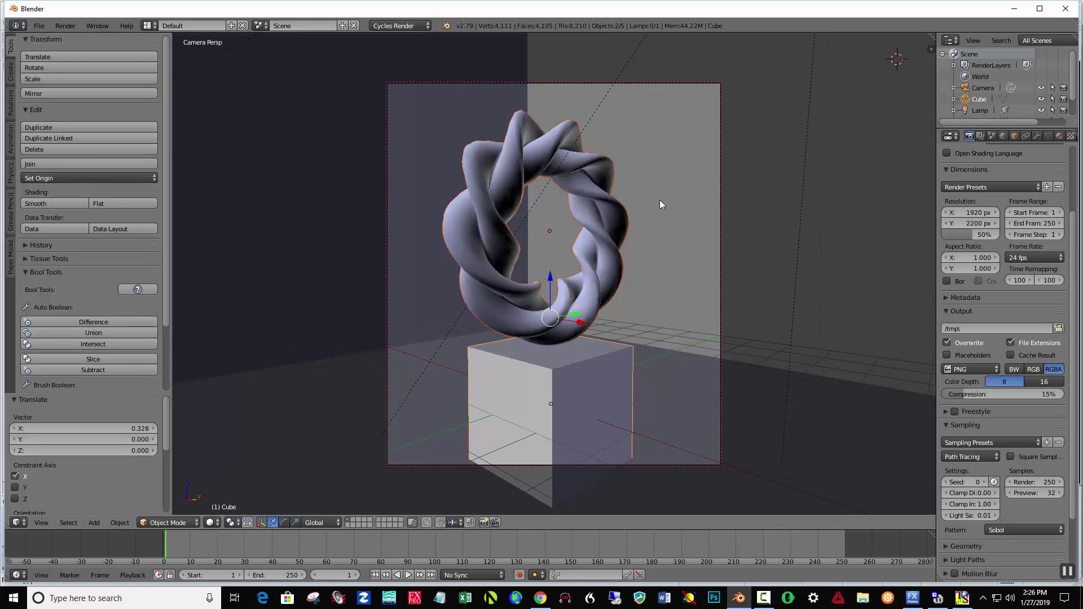
{"action": "right_click", "coordinate": [492, 223]}
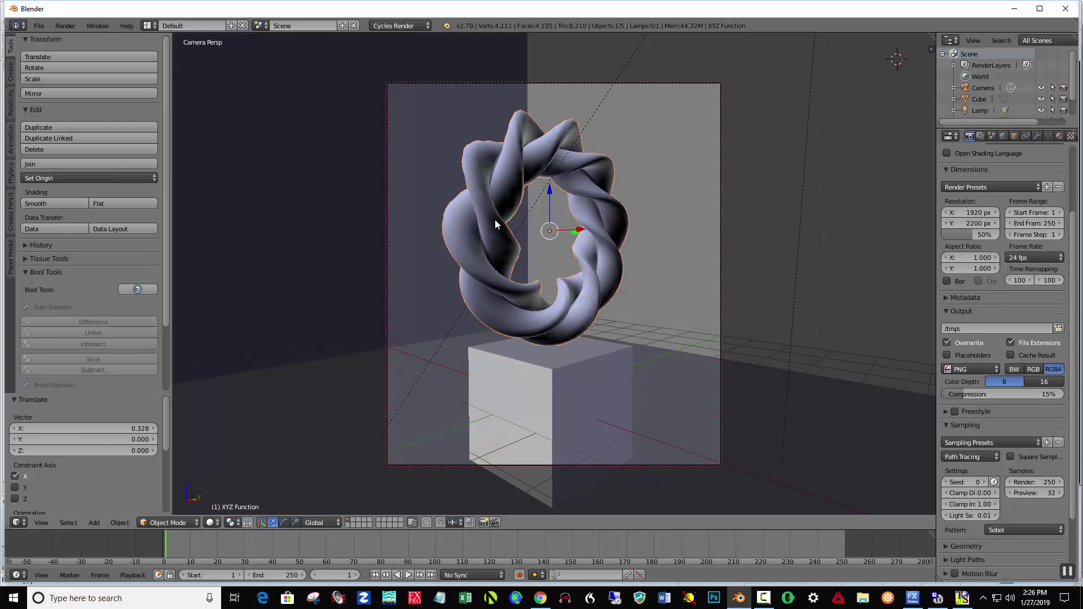
{"action": "key", "text": "x"}
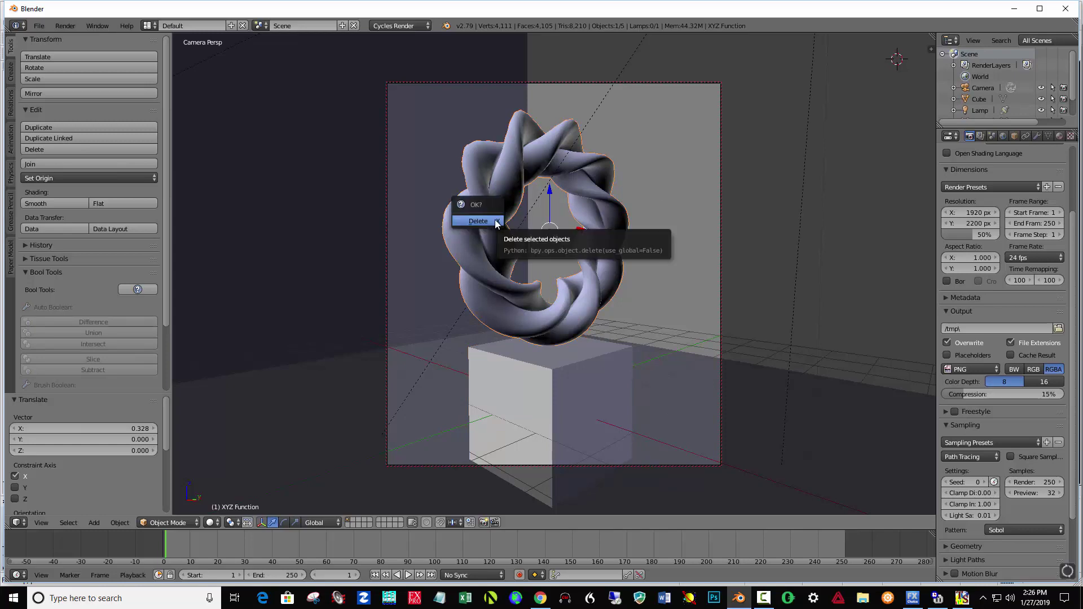
{"action": "left_click", "coordinate": [495, 220]}
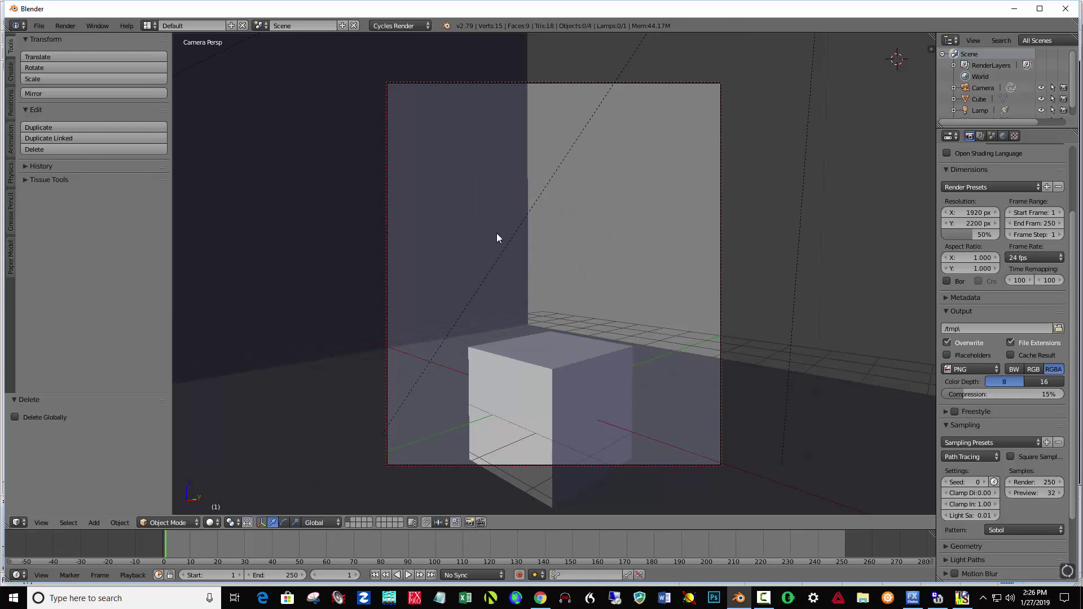
- Add an XYZ Math Surface with the Helix preset and move it along X and Z
{"action": "key", "text": "shift+a"}
{"action": "mouse_move", "coordinate": [496, 233]}
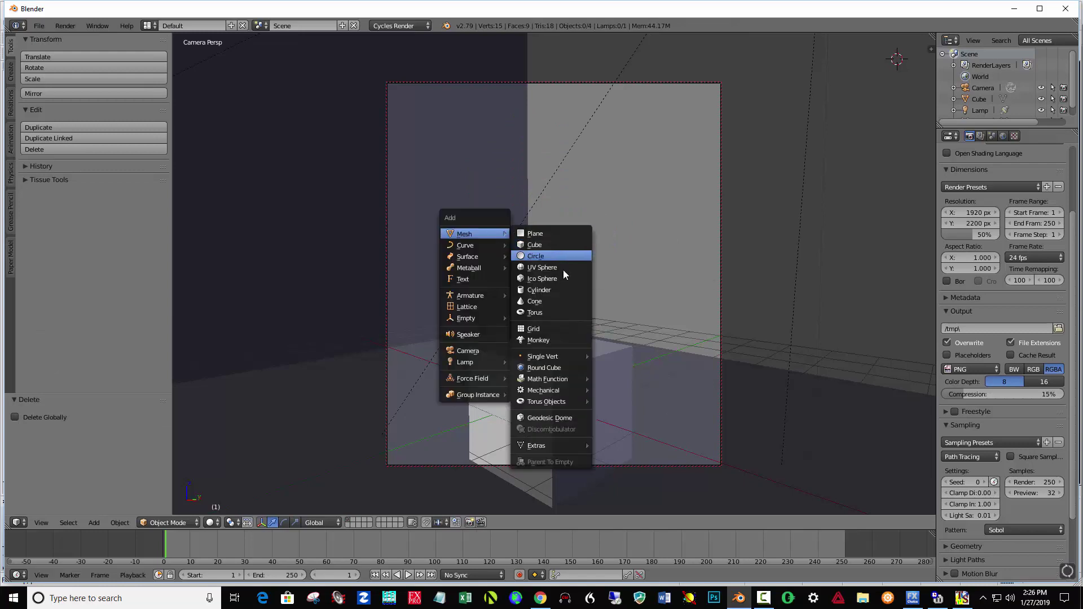
{"action": "mouse_move", "coordinate": [567, 378]}
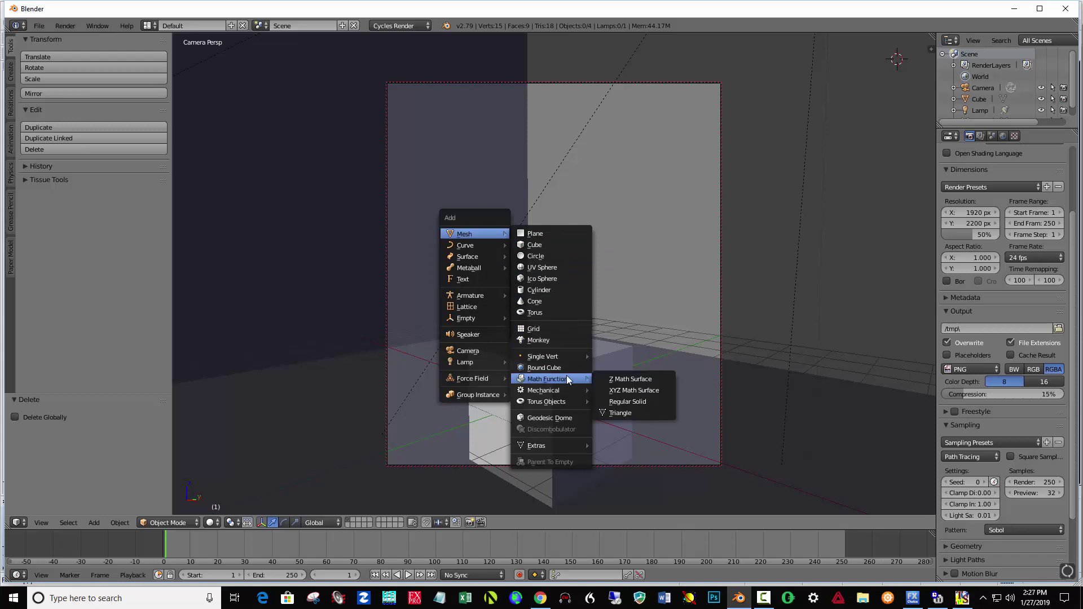
{"action": "left_click", "coordinate": [624, 389]}
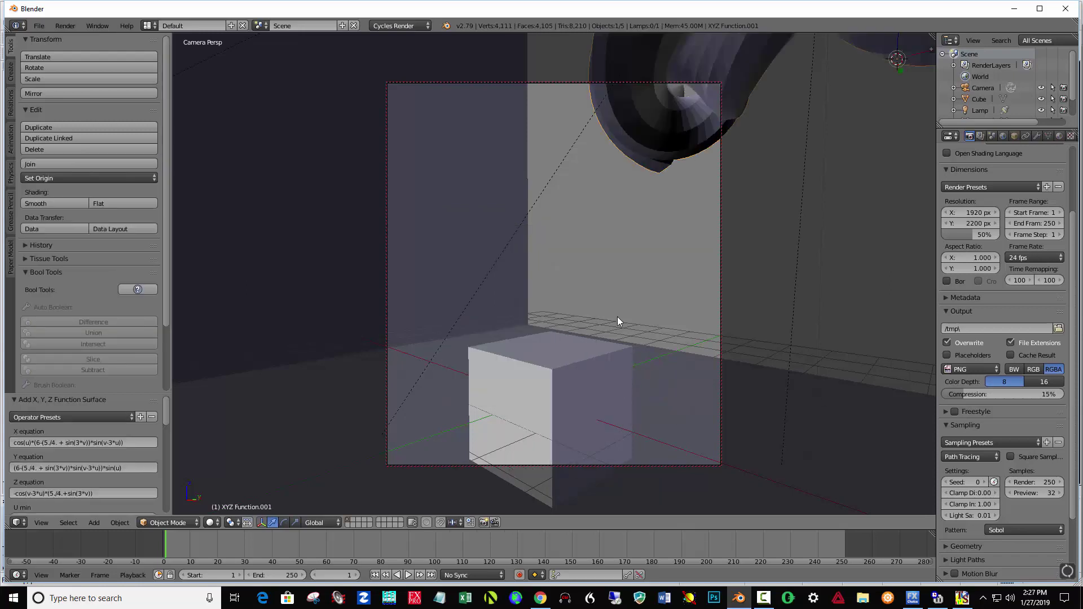
{"action": "left_click", "coordinate": [133, 419]}
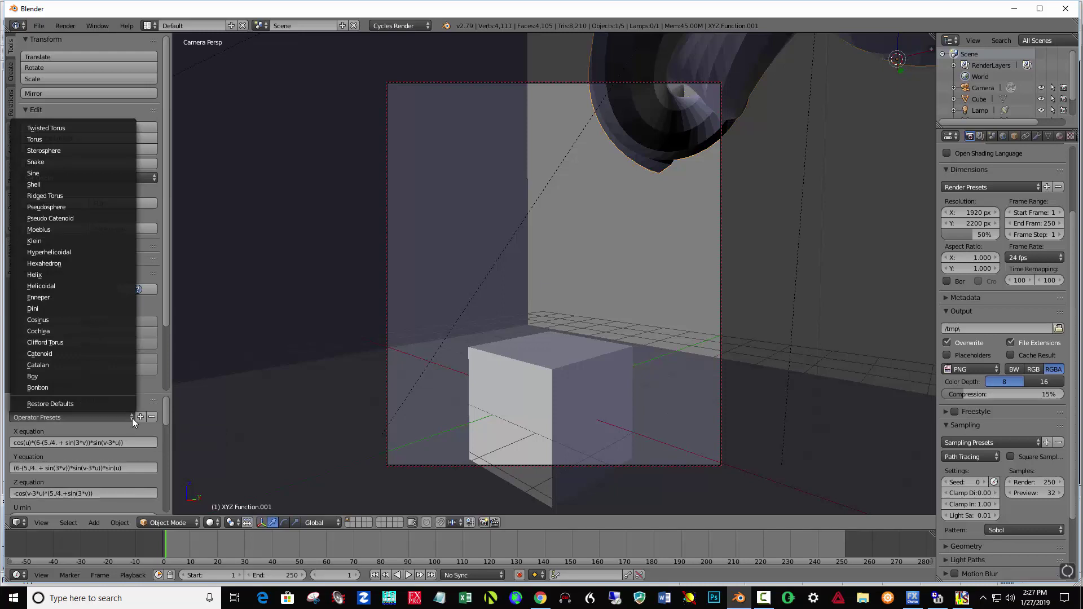
{"action": "left_click", "coordinate": [83, 276]}
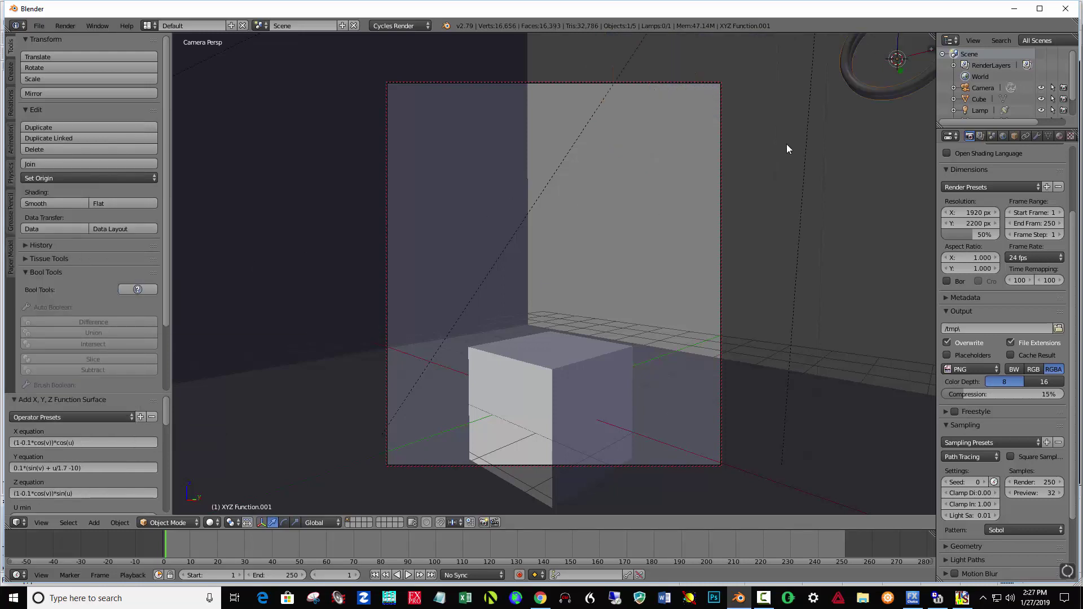
{"action": "left_click", "coordinate": [865, 84]}
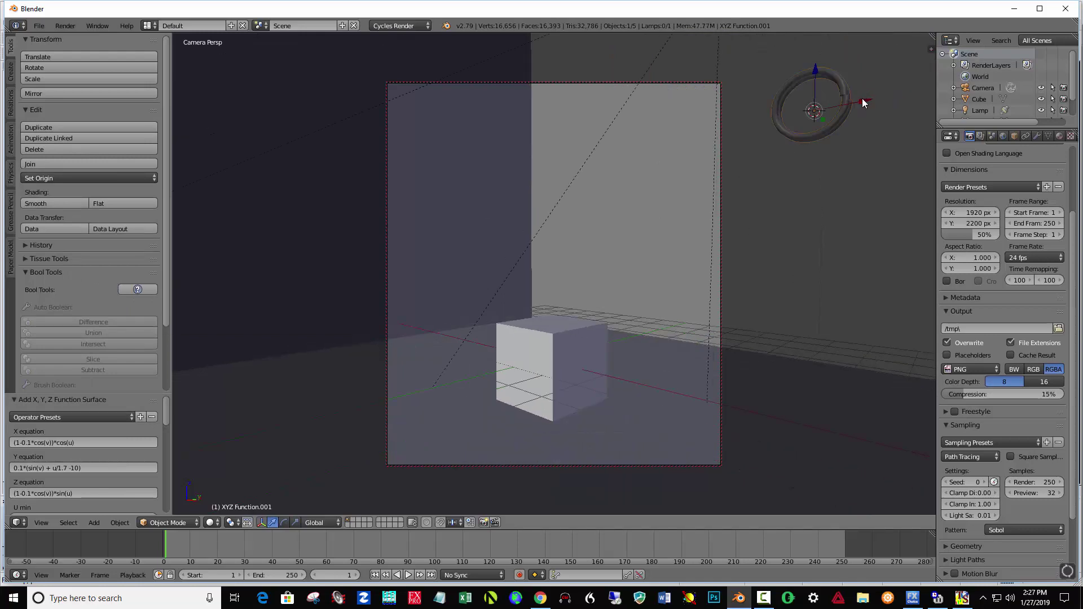
{"action": "key", "text": "g"}
{"action": "key", "text": "x"}
{"action": "left_click", "coordinate": [611, 168]}
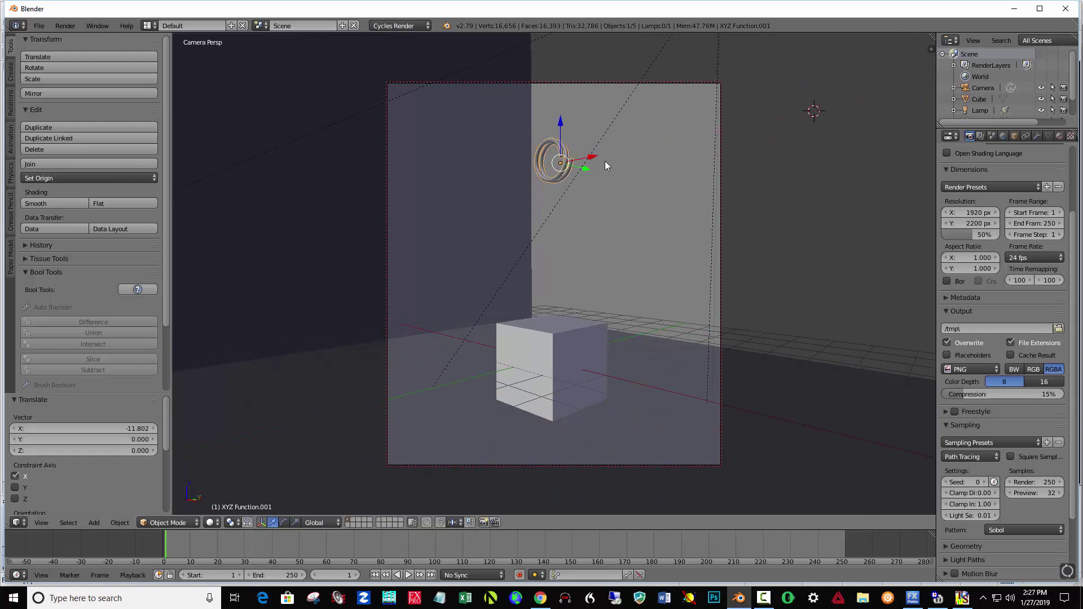
{"action": "left_click_drag", "start_coordinate": [561, 121], "coordinate": [551, 241]}
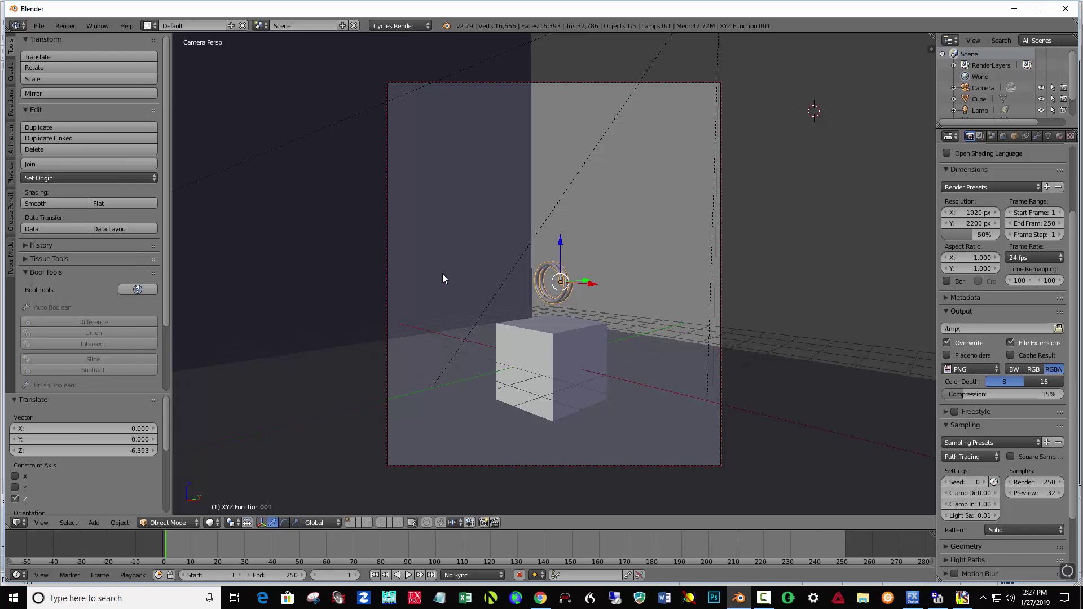
- Delete the helix surface and place the 3D cursor on top of the cube
{"action": "key", "text": "x"}
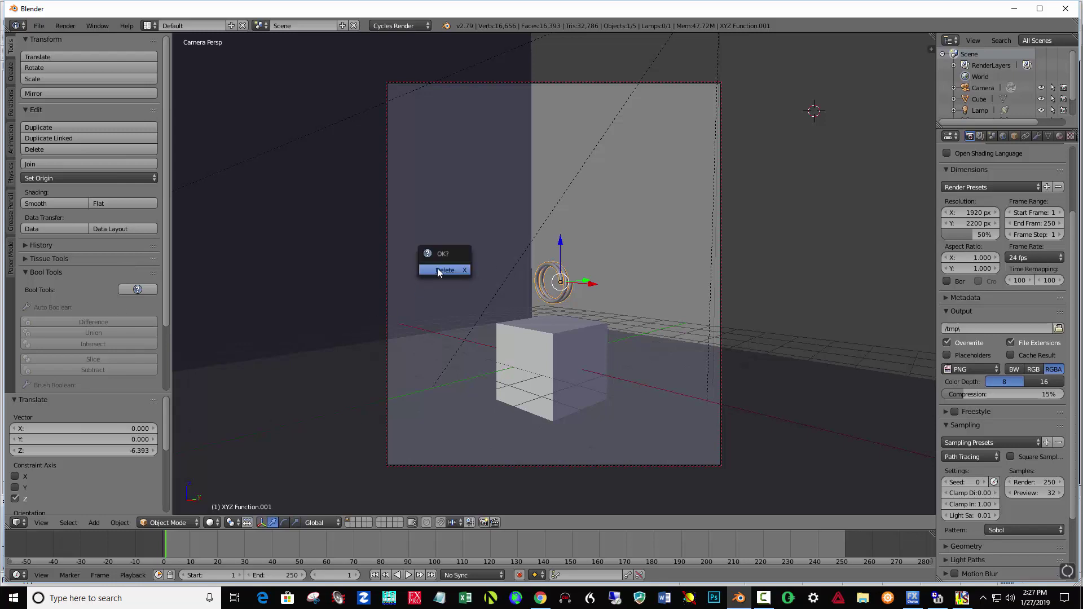
{"action": "left_click", "coordinate": [438, 270]}
{"action": "left_click", "coordinate": [554, 313]}
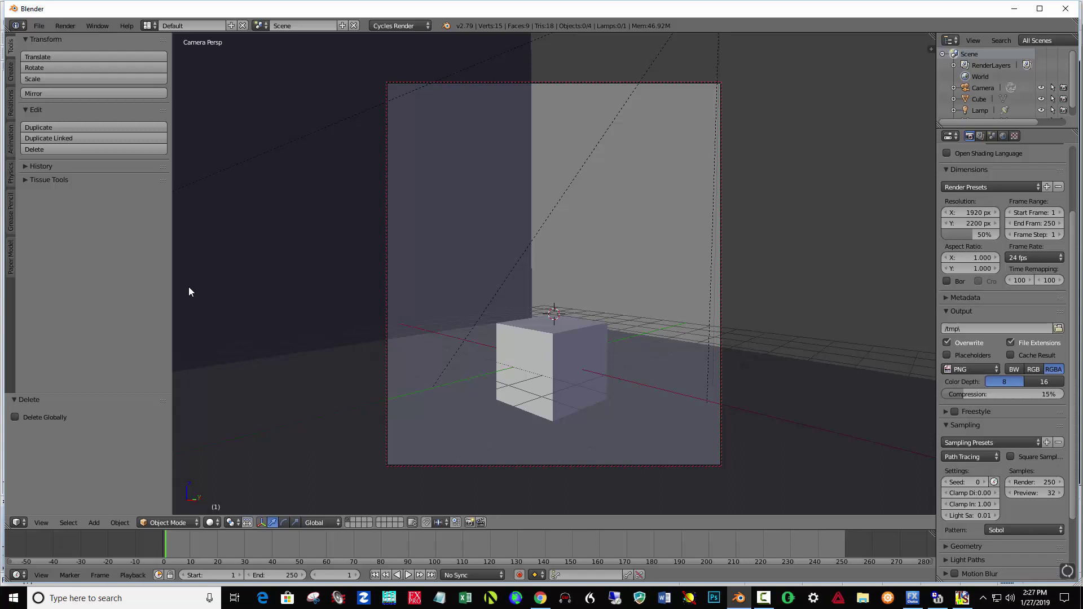
- Add an XYZ Math Surface using the Cochlea preset at the cursor above the cube
{"action": "key", "text": "shift+a"}
{"action": "mouse_move", "coordinate": [194, 286]}
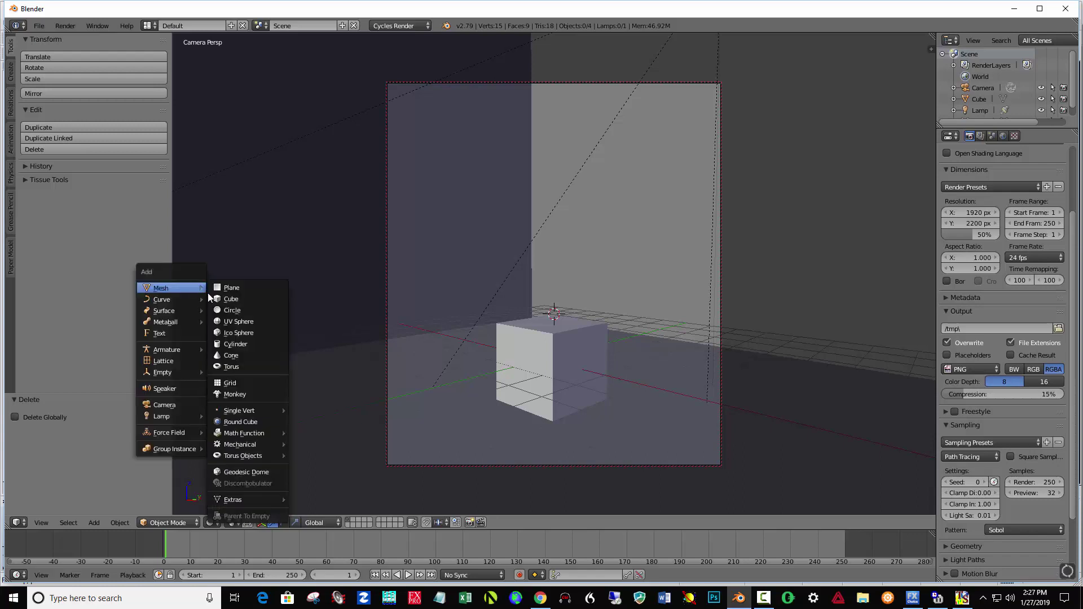
{"action": "mouse_move", "coordinate": [253, 436]}
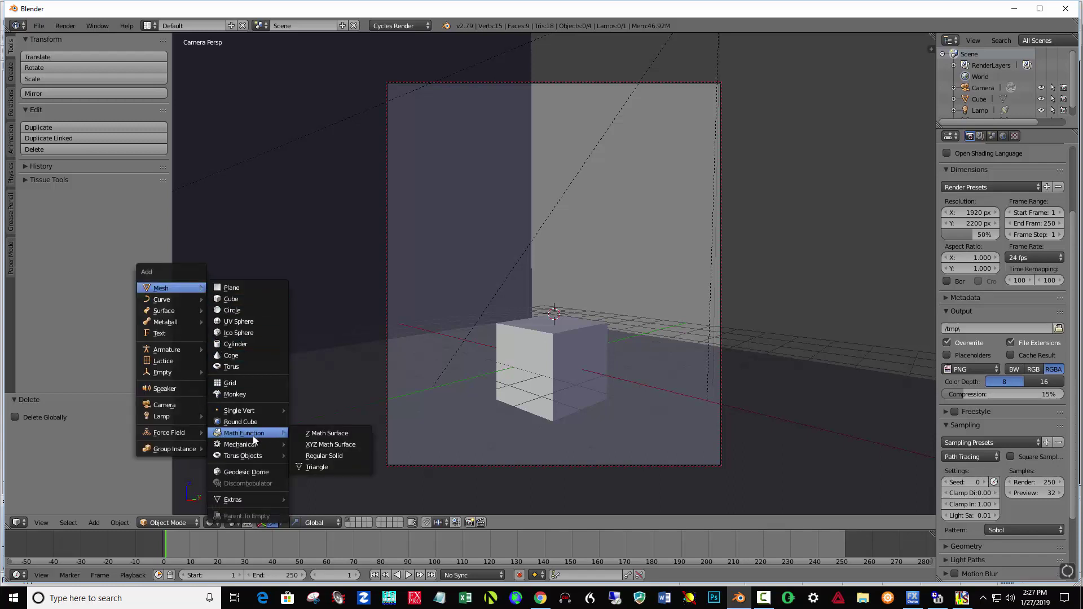
{"action": "left_click", "coordinate": [314, 445]}
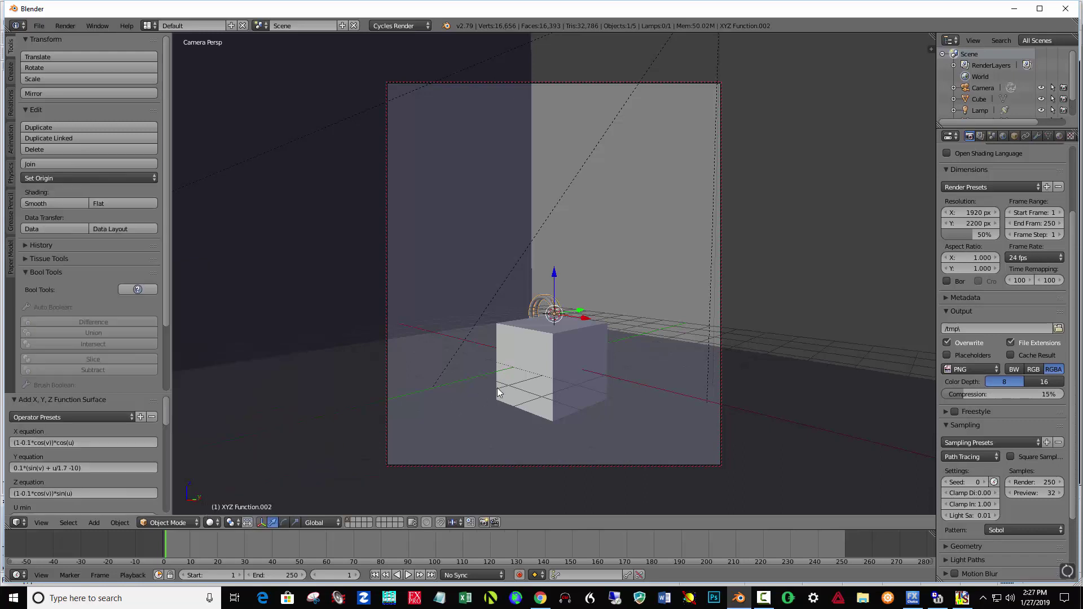
{"action": "left_click", "coordinate": [129, 418]}
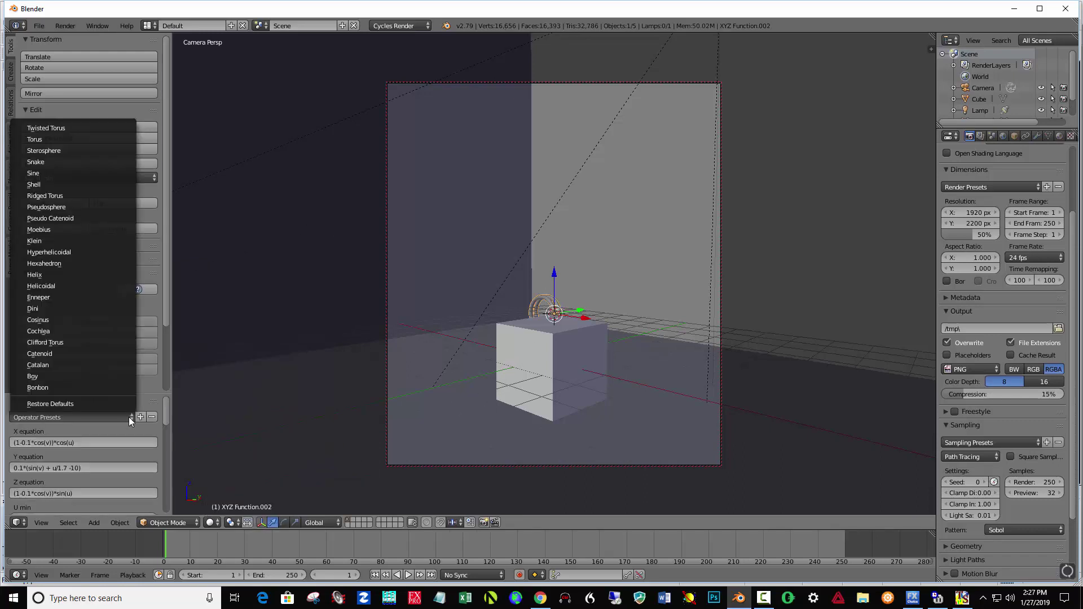
{"action": "left_click", "coordinate": [89, 328]}
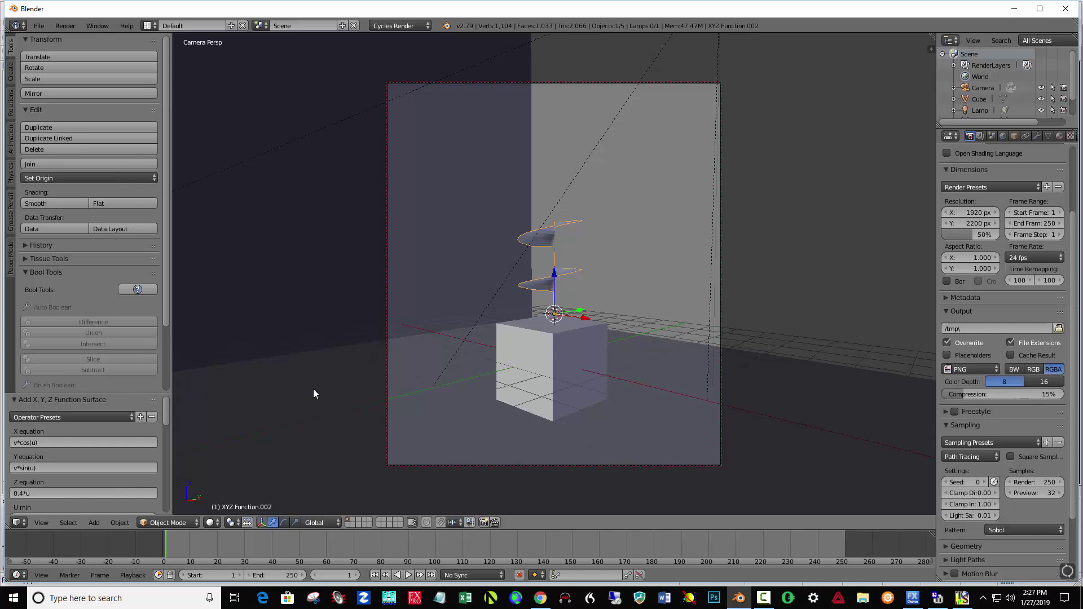
- Shift the spiral to X 1.055 and bring it into frame over the cube
{"action": "middle_click_drag", "start_coordinate": [513, 336], "coordinate": [563, 344]}
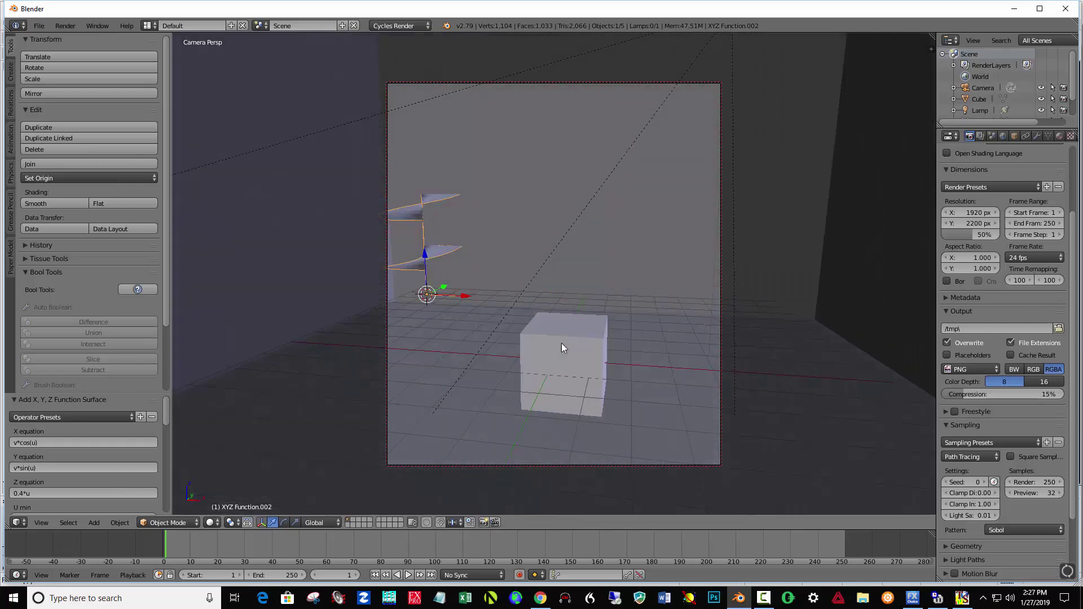
{"action": "left_click_drag", "start_coordinate": [464, 297], "coordinate": [628, 304]}
{"action": "middle_click_drag", "start_coordinate": [586, 242], "coordinate": [653, 324]}
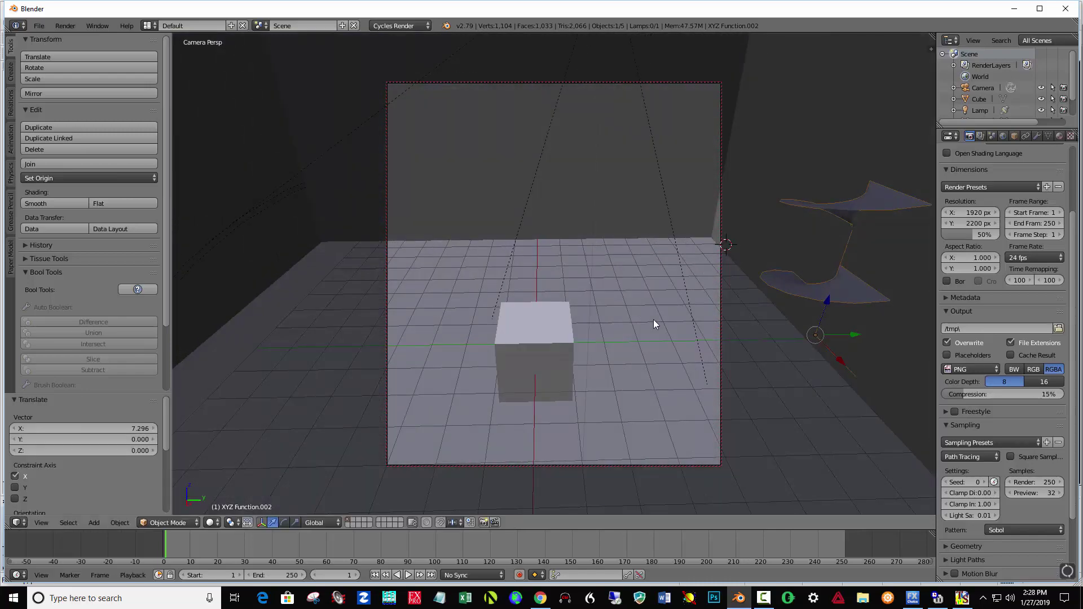
{"action": "left_click_drag", "start_coordinate": [851, 338], "coordinate": [583, 344]}
{"action": "middle_click_drag", "start_coordinate": [605, 344], "coordinate": [532, 316]}
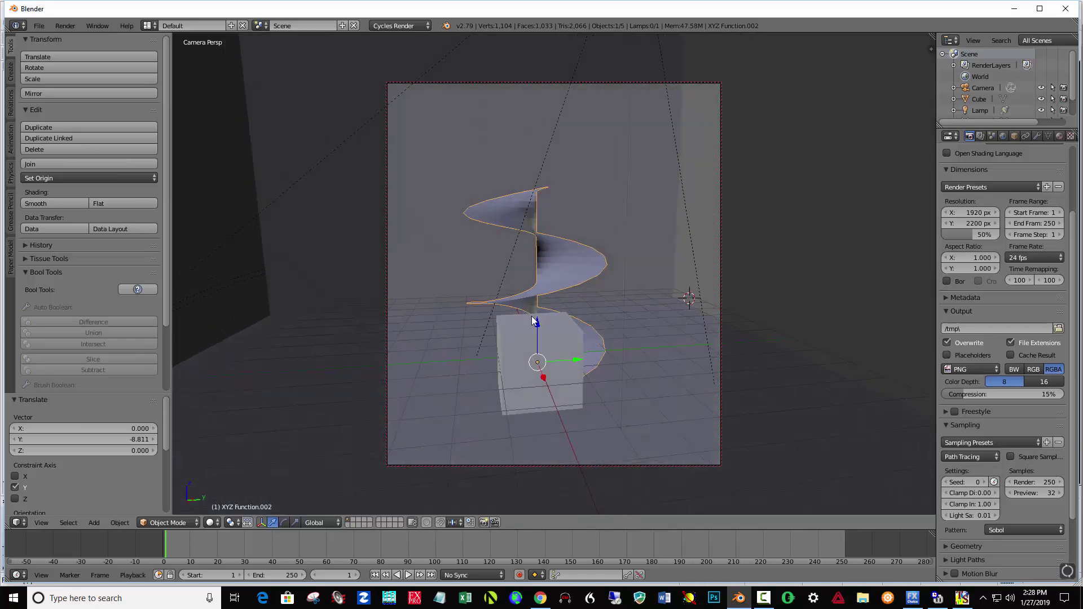
- Raise the spiral to Z 1.580 so it sits centred atop the cube pedestal
{"action": "left_click_drag", "start_coordinate": [533, 317], "coordinate": [495, 271]}
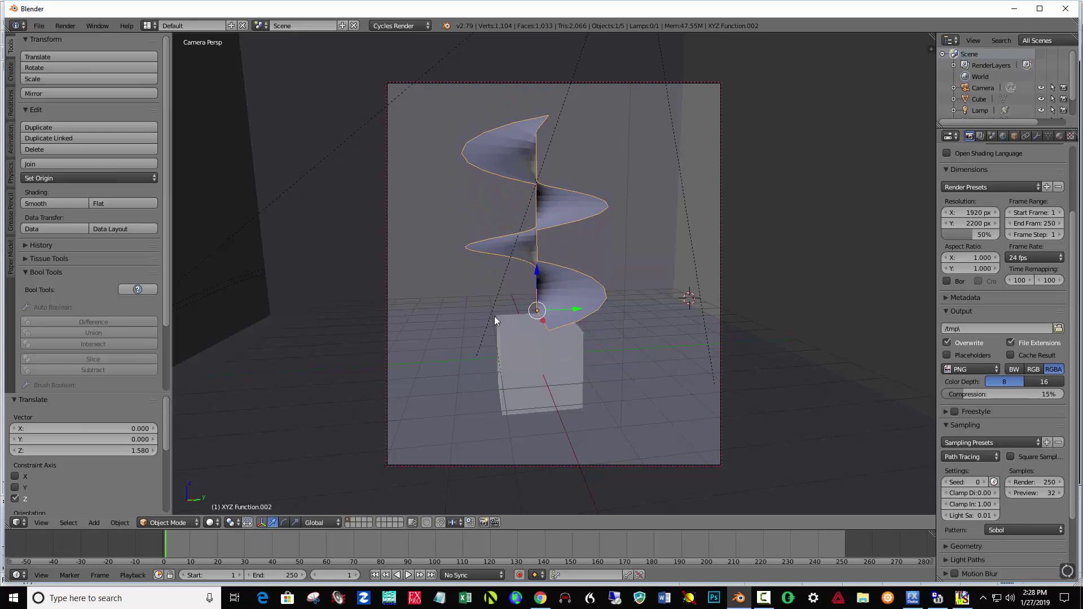
{"action": "middle_click_drag", "start_coordinate": [494, 316], "coordinate": [583, 329]}
{"action": "left_click_drag", "start_coordinate": [563, 326], "coordinate": [600, 333]}
{"action": "mouse_move", "coordinate": [662, 324]}
{"action": "middle_mouse_down"}
{"action": "mouse_move", "coordinate": [459, 324]}
{"action": "mouse_move", "coordinate": [668, 322]}
{"action": "middle_mouse_up"}
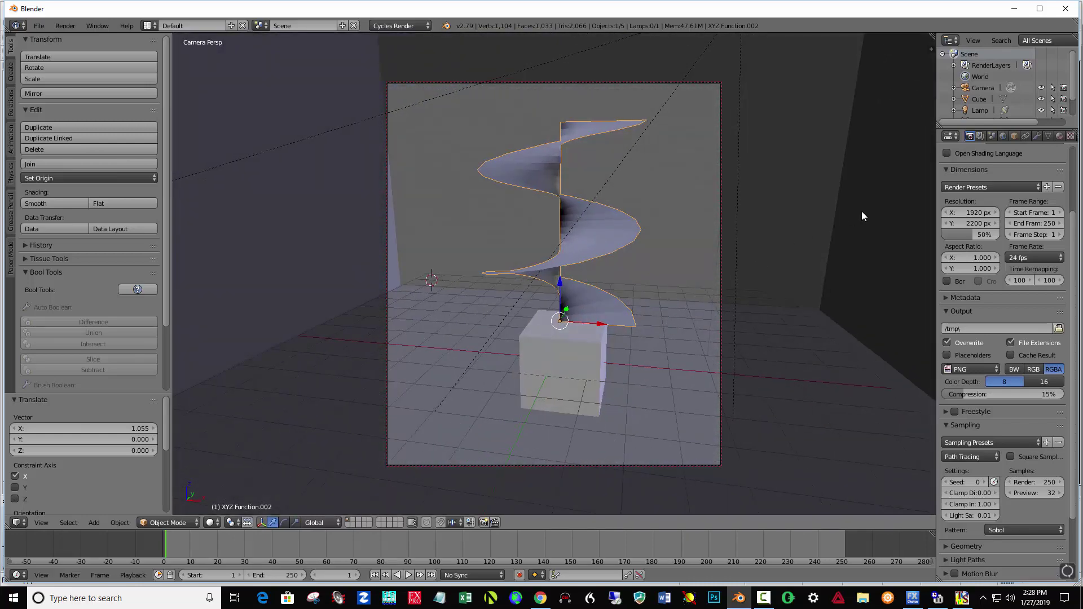
- Smooth-shade the spiral and give it a Solidify modifier with thickness 0.1450
{"action": "left_click", "coordinate": [68, 200]}
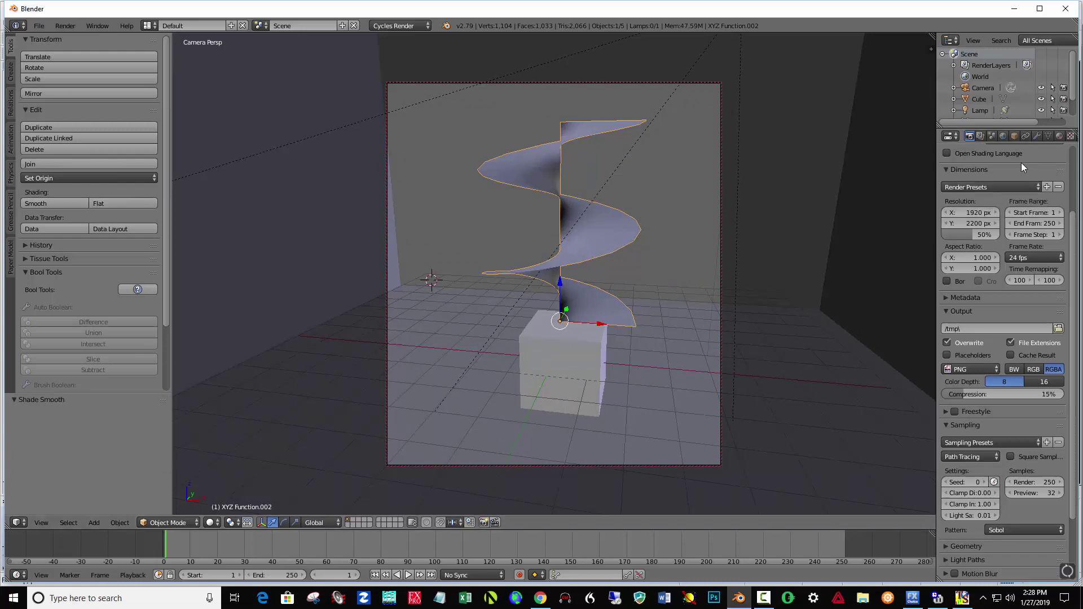
{"action": "left_click", "coordinate": [1035, 137]}
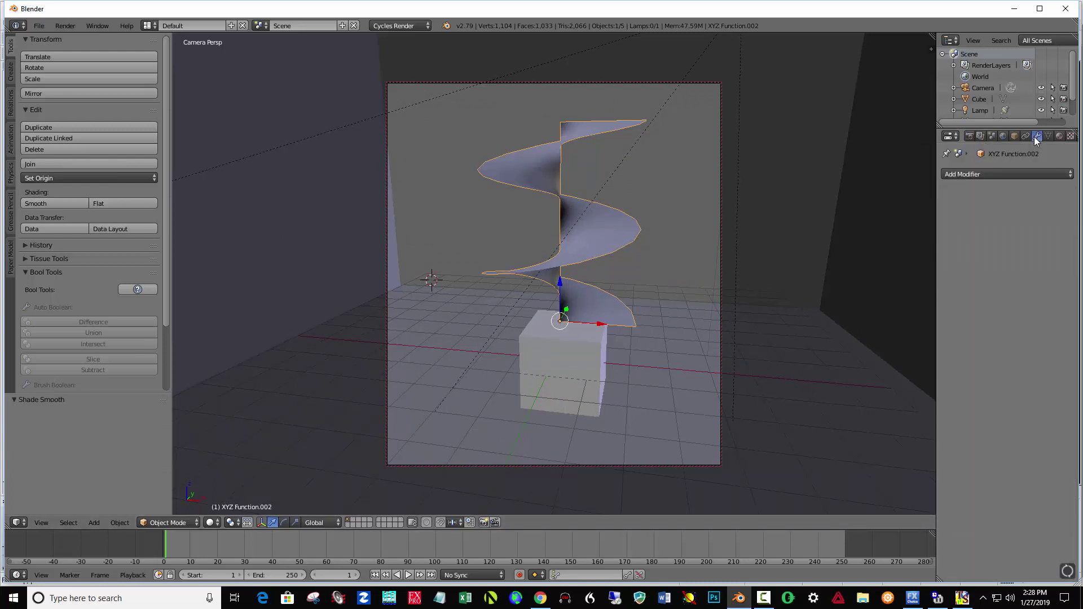
{"action": "left_click", "coordinate": [1014, 174]}
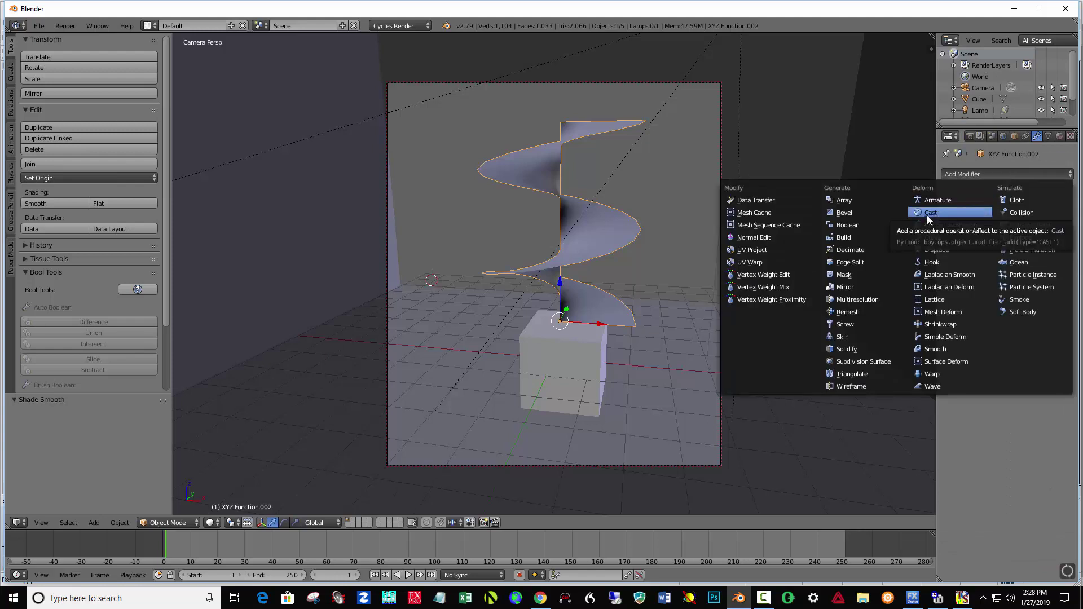
{"action": "left_click", "coordinate": [848, 349]}
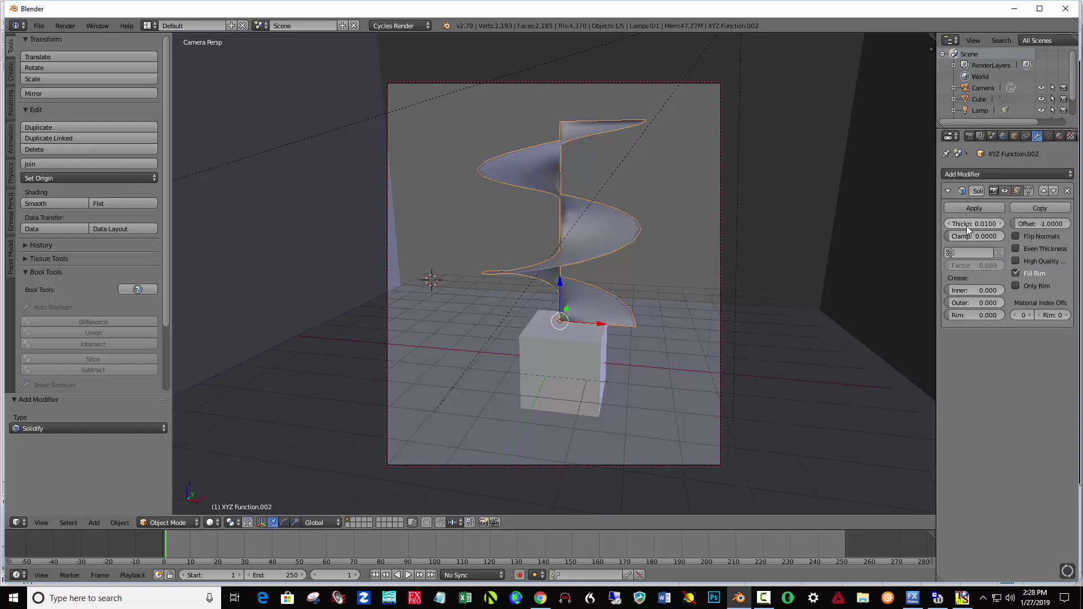
{"action": "left_click_drag", "start_coordinate": [967, 225], "coordinate": [1041, 225]}
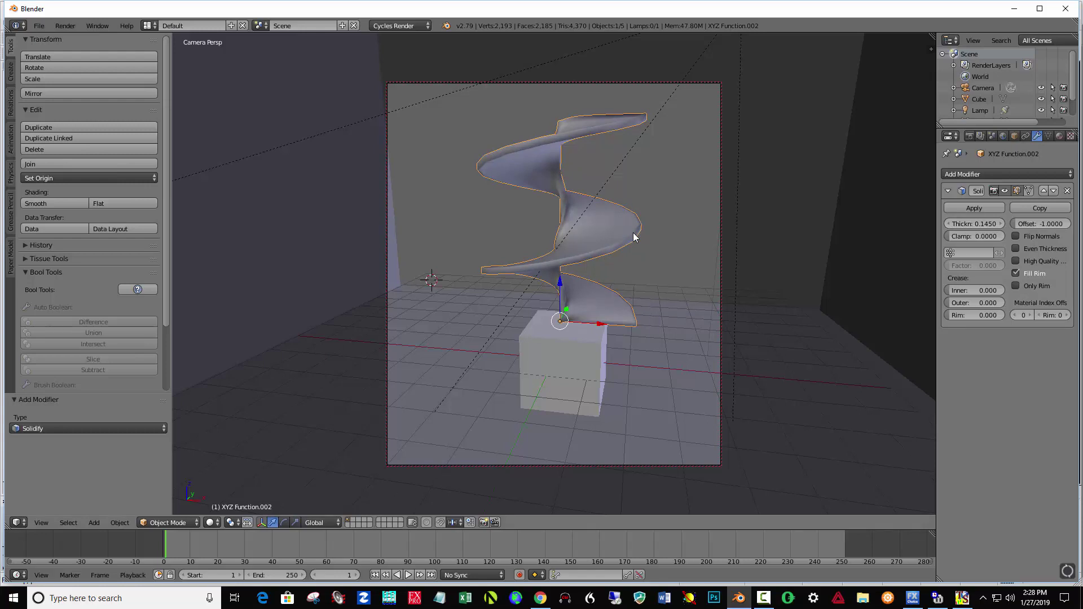
- Apply the Solidify, then add and apply a Subdivision Surface at level 2
{"action": "left_click", "coordinate": [985, 207]}
{"action": "left_click", "coordinate": [987, 175]}
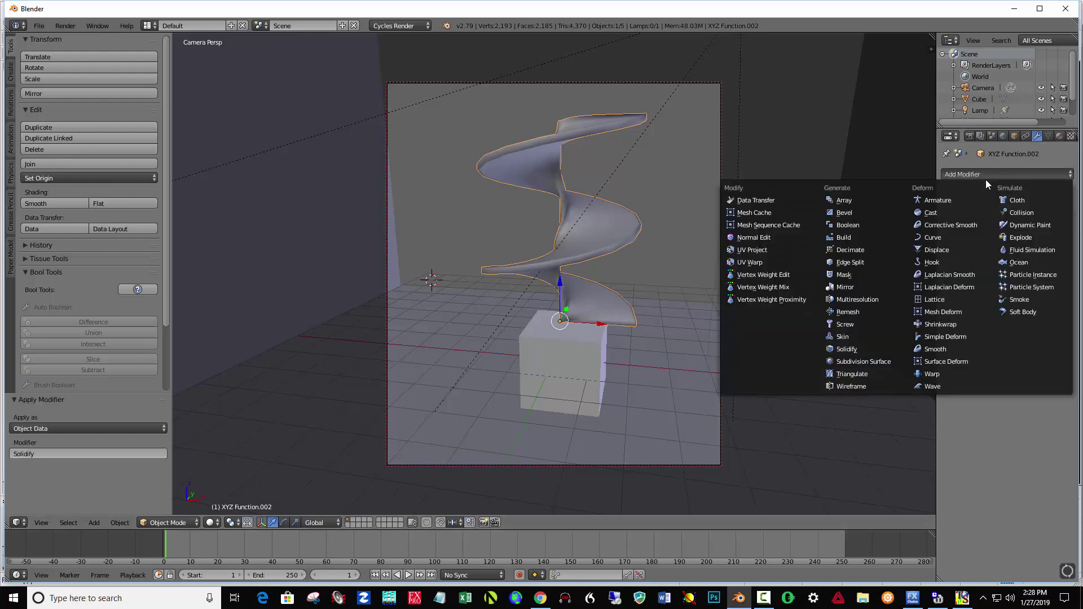
{"action": "left_click", "coordinate": [872, 361]}
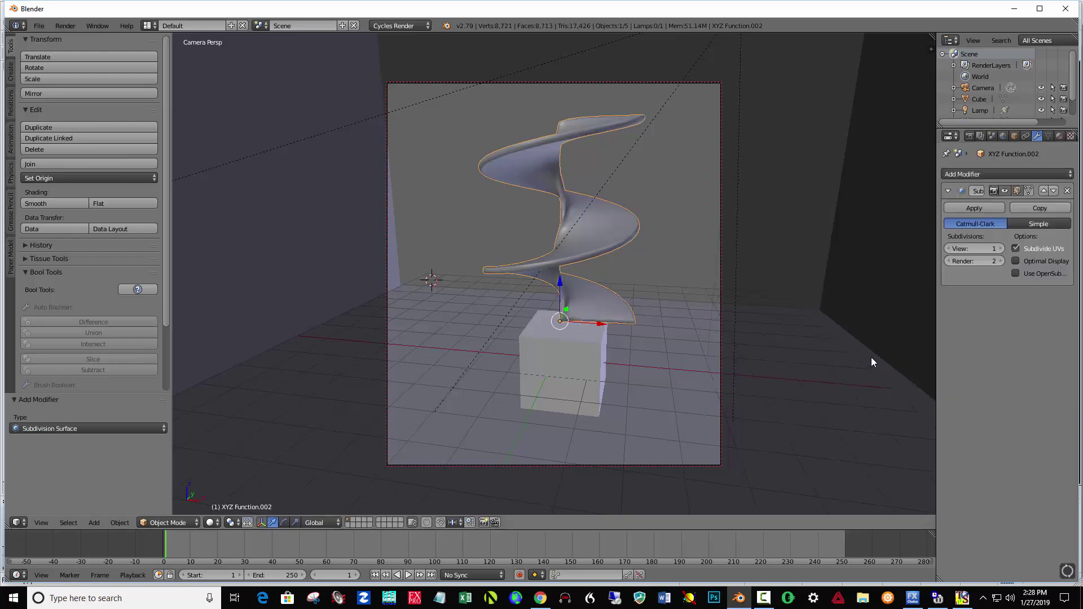
{"action": "left_click", "coordinate": [1001, 249]}
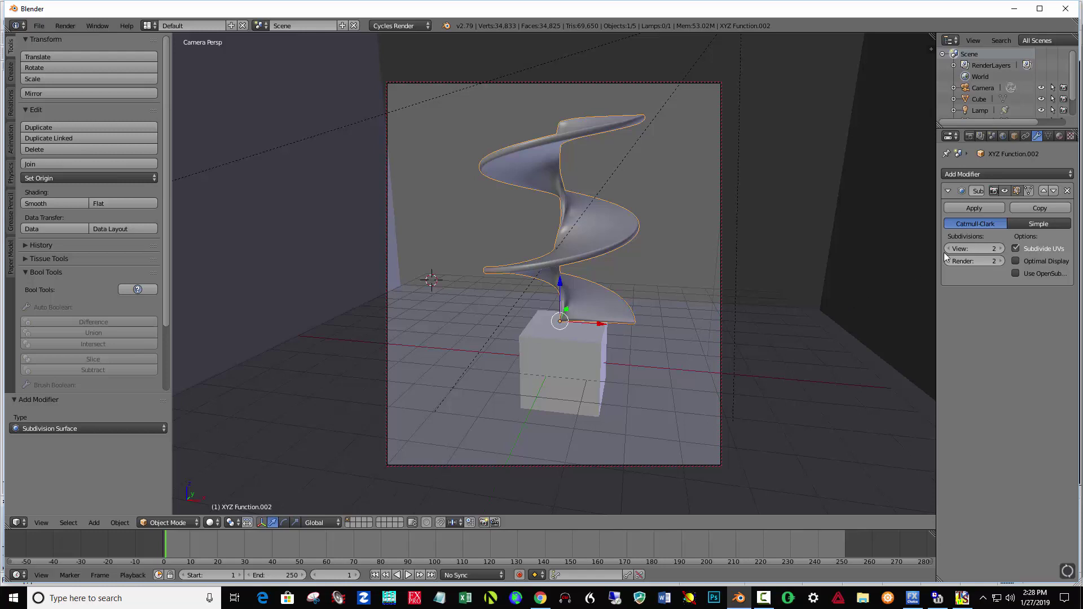
{"action": "left_click", "coordinate": [974, 208]}
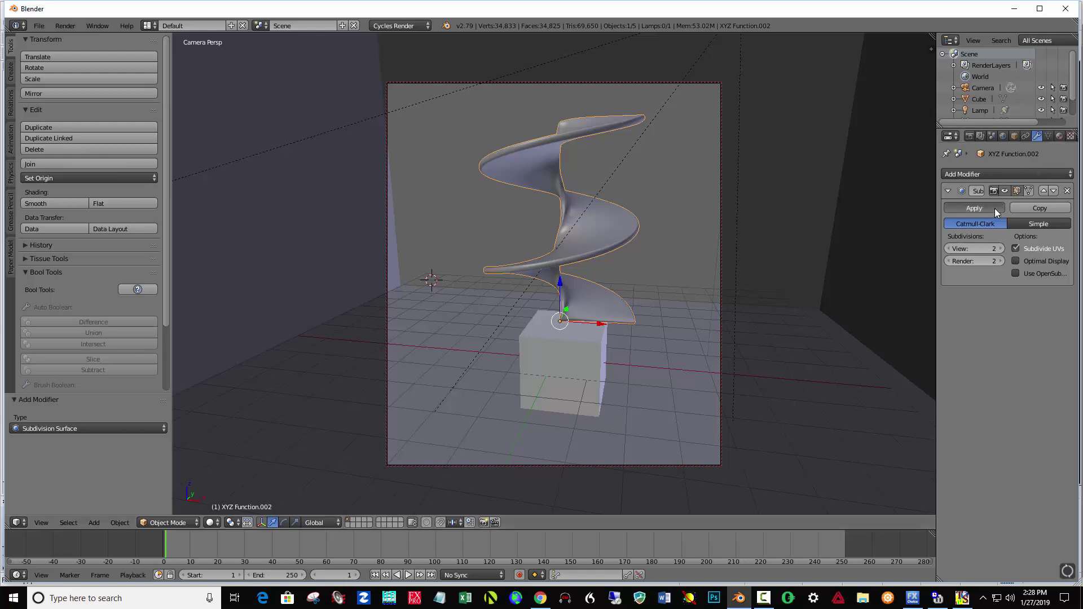
- Create Material.002 as a Principled BSDF with Metallic 1.000 and a red base colour
{"action": "left_click", "coordinate": [1061, 137]}
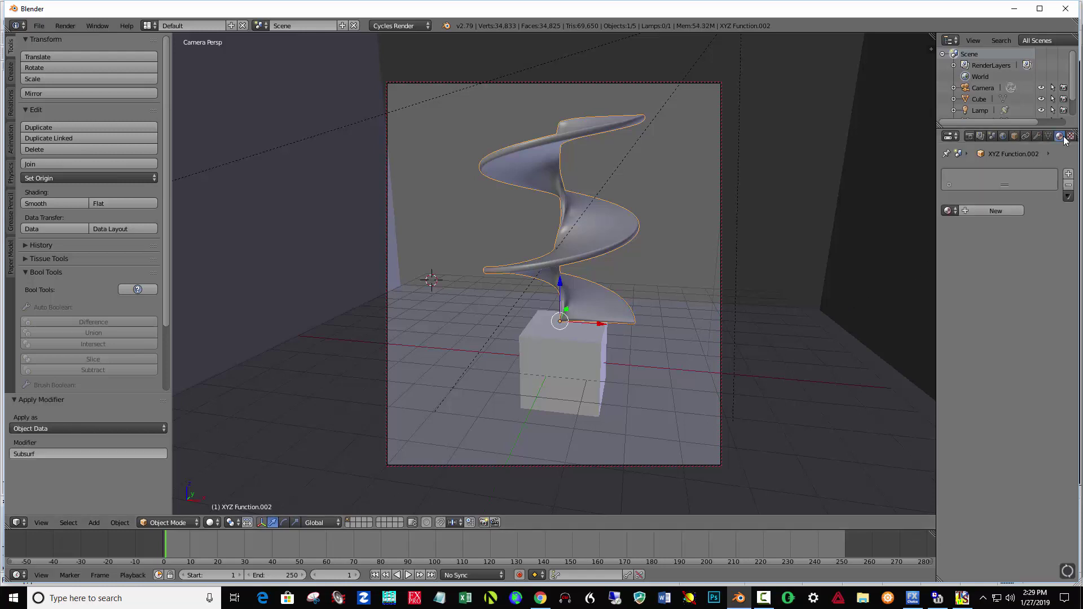
{"action": "left_click", "coordinate": [1007, 211]}
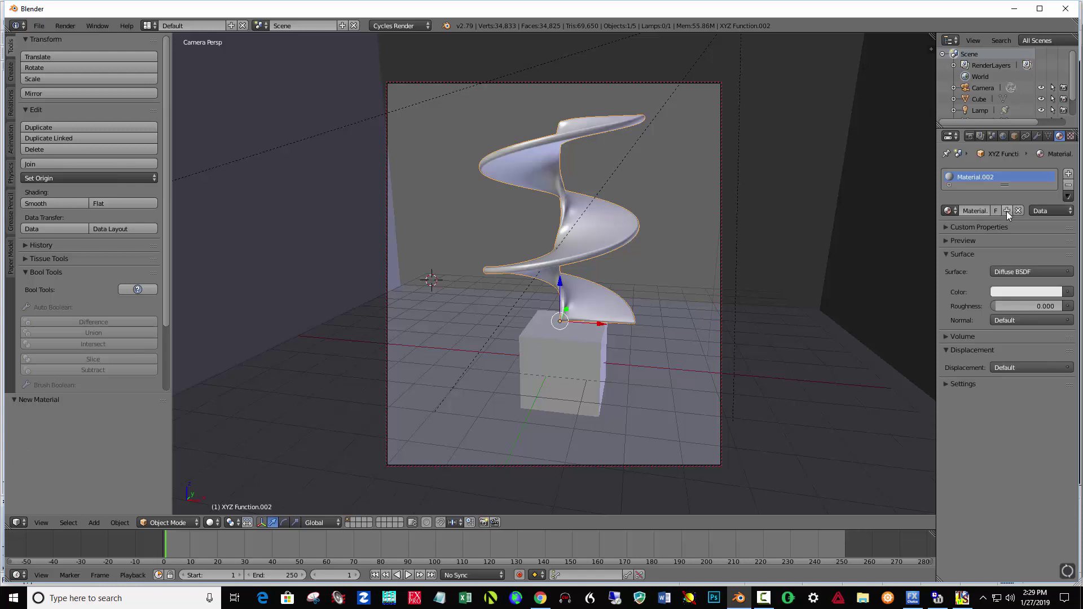
{"action": "left_click", "coordinate": [1010, 272]}
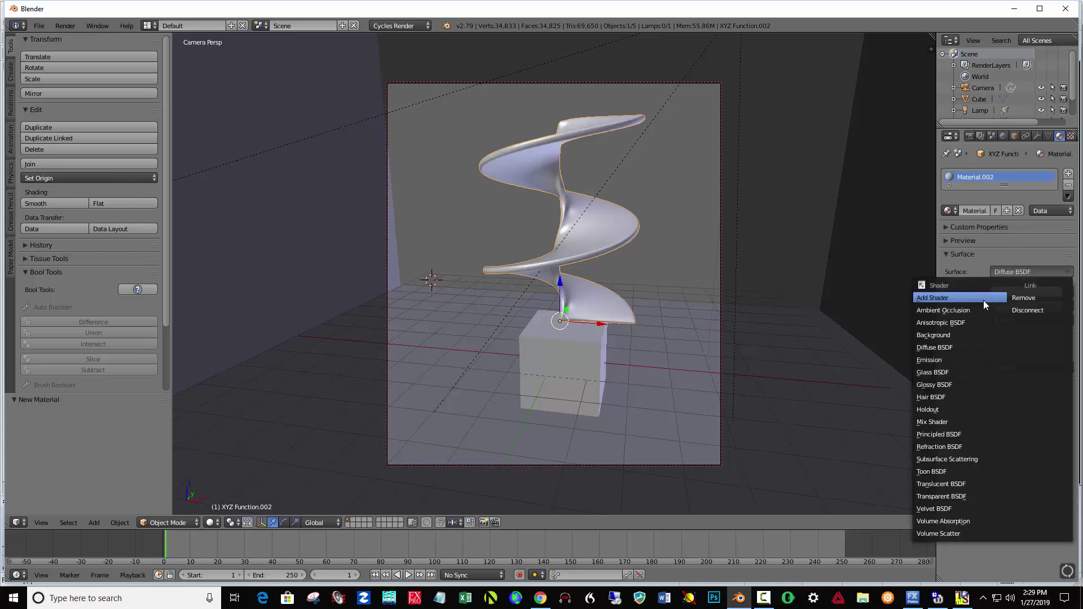
{"action": "left_click", "coordinate": [945, 438]}
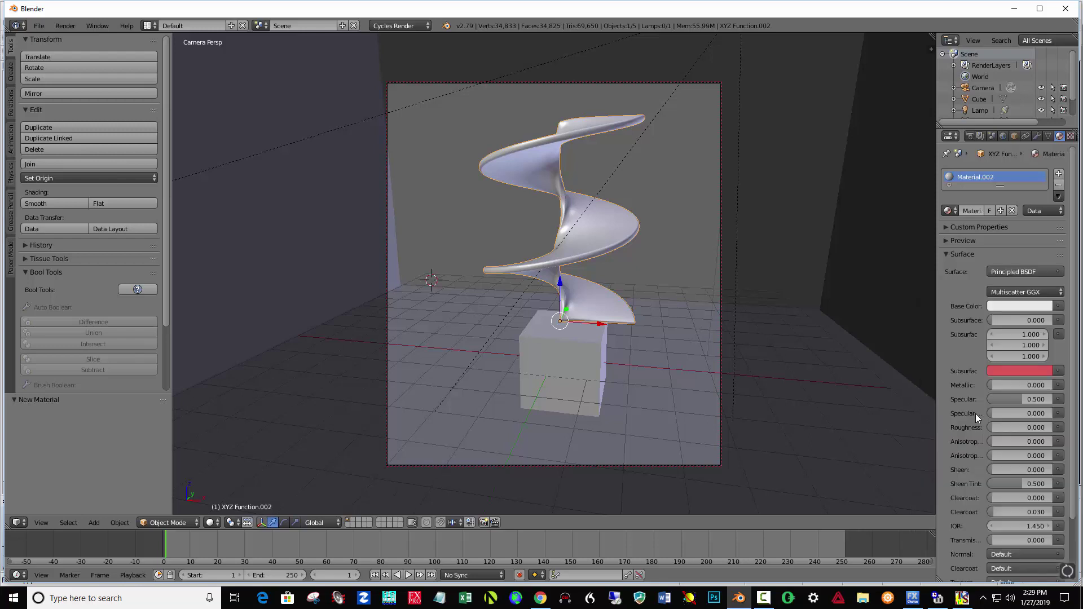
{"action": "left_click_drag", "start_coordinate": [1009, 384], "coordinate": [1051, 384]}
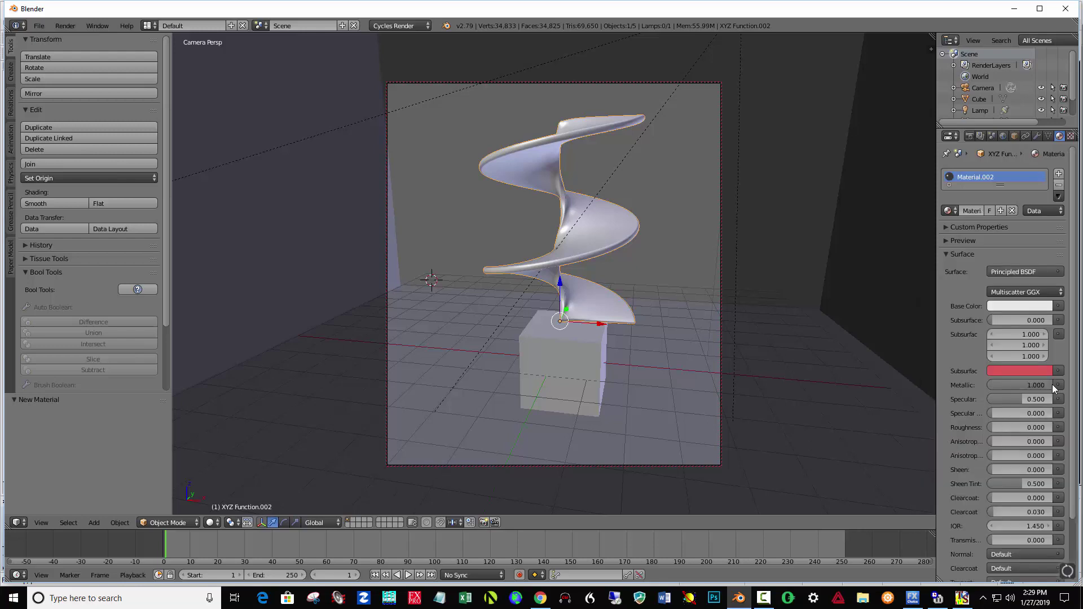
{"action": "left_click", "coordinate": [1028, 307]}
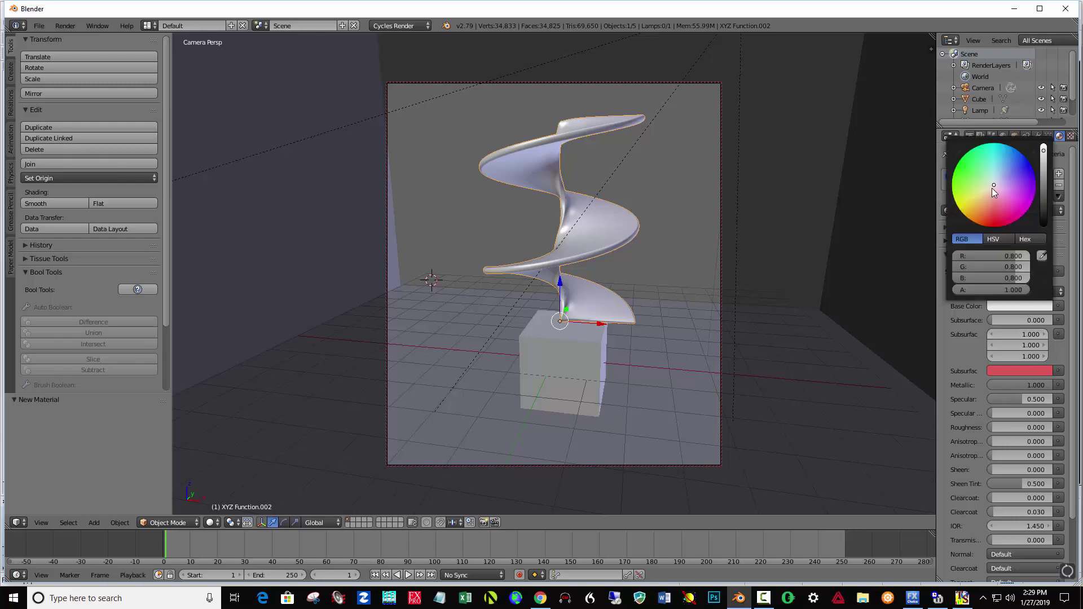
{"action": "left_click", "coordinate": [995, 209]}
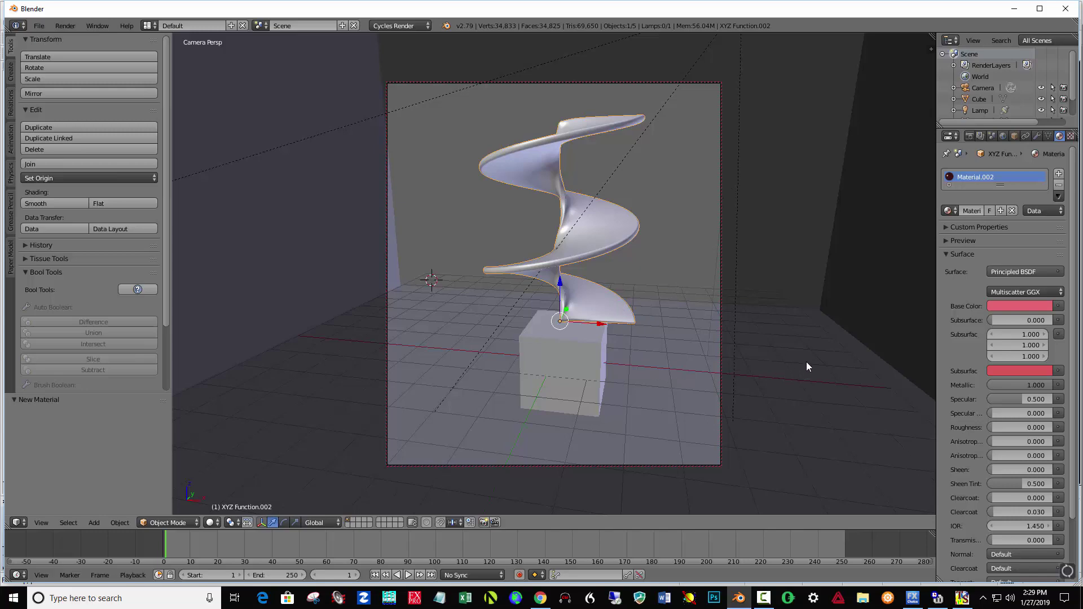
- Switch the viewport to Rendered shading and set the material Roughness to 0.519
{"action": "left_click", "coordinate": [211, 522]}
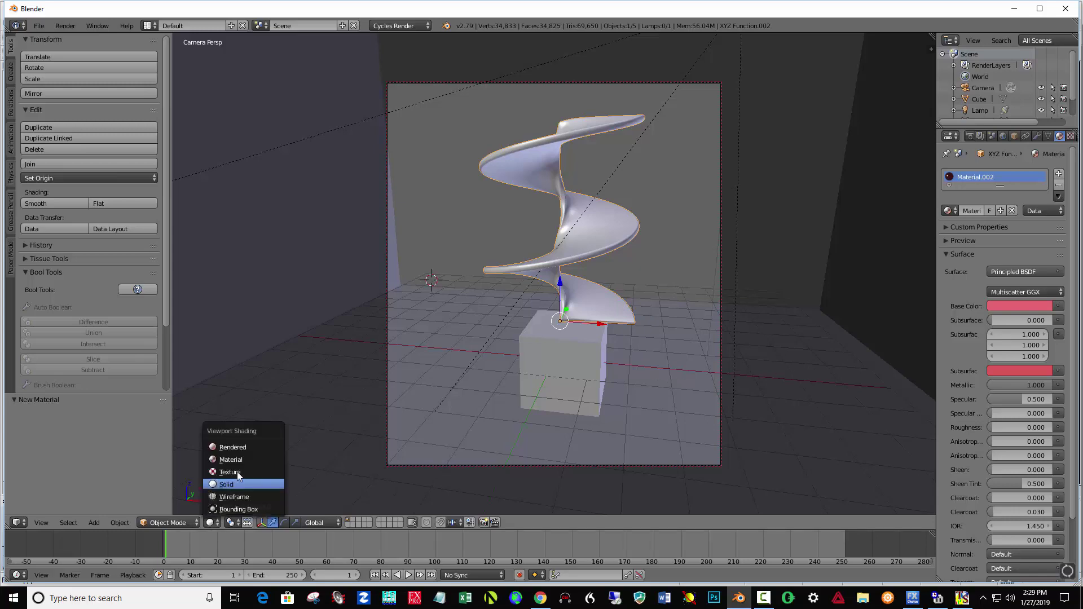
{"action": "left_click", "coordinate": [241, 448]}
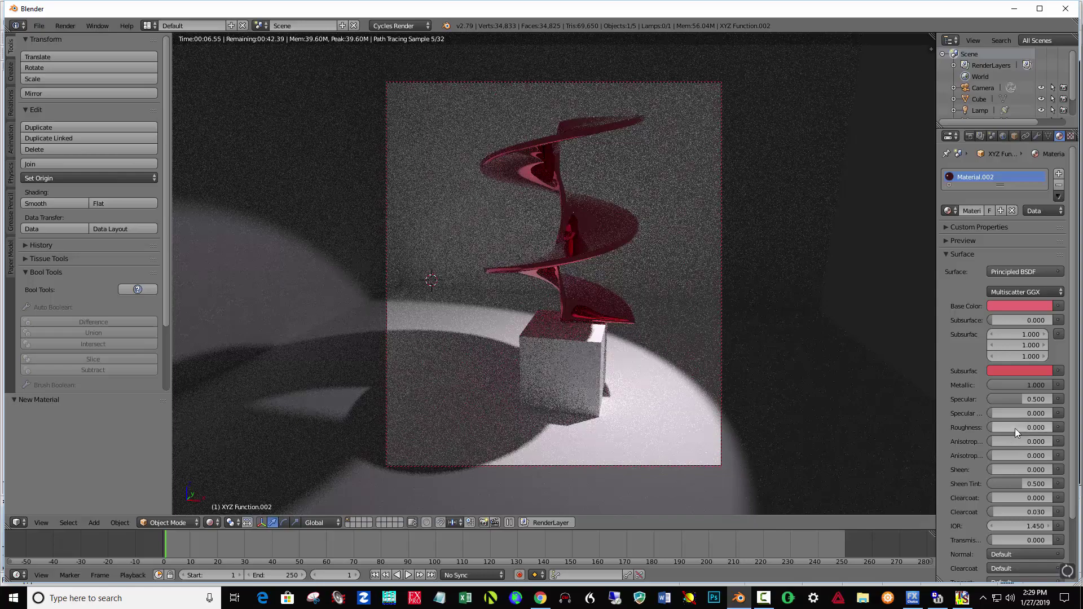
{"action": "left_click_drag", "start_coordinate": [1015, 428], "coordinate": [1046, 428]}
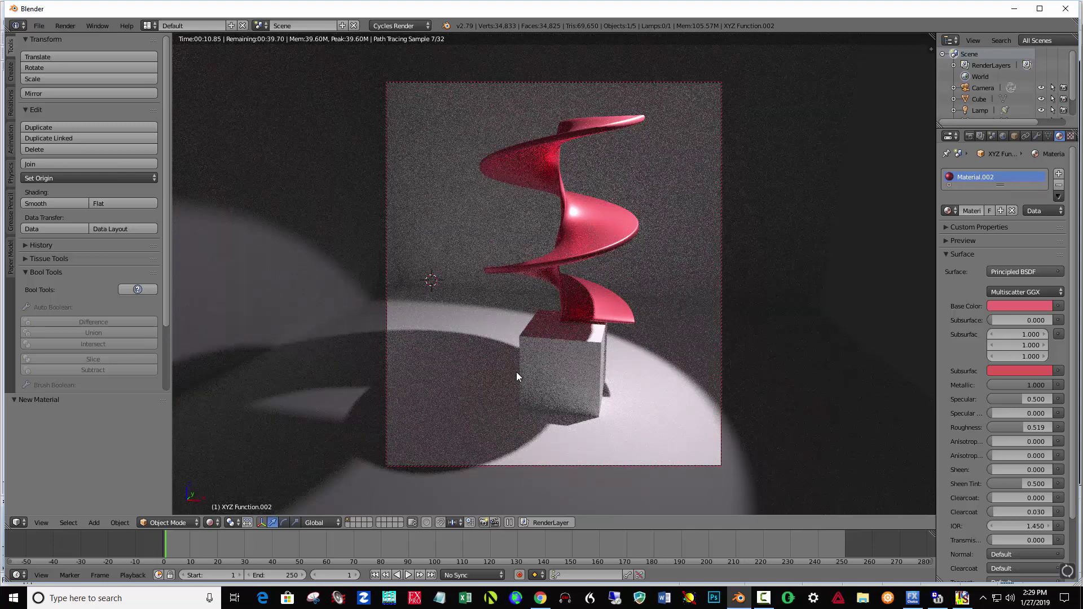
{"action": "middle_click_drag", "start_coordinate": [516, 371], "coordinate": [617, 374]}
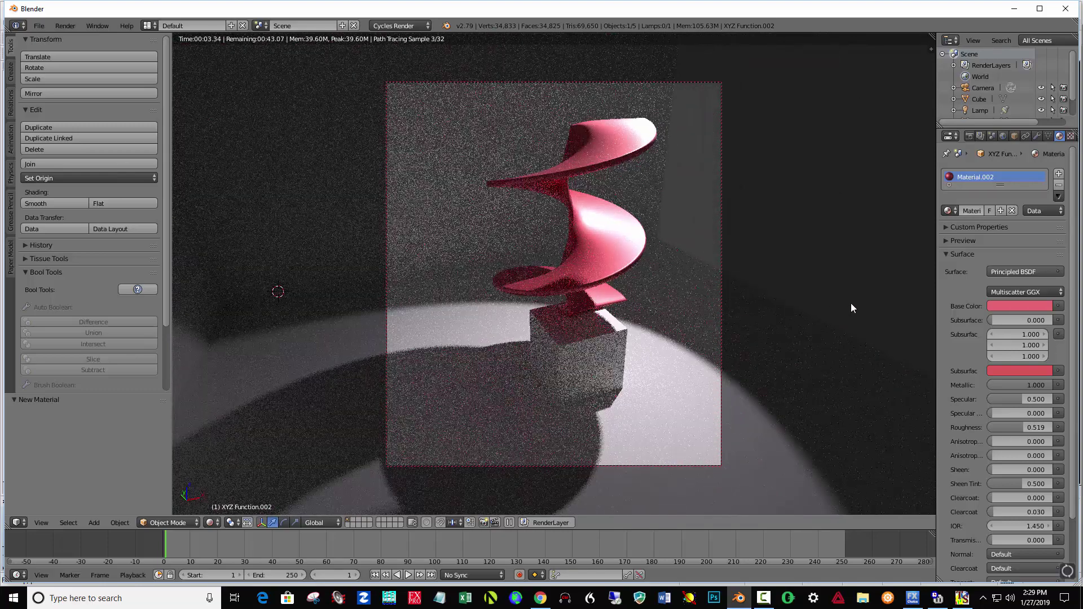
- Darken the World background colour to nearly black (RGB 0.008)
{"action": "left_click", "coordinate": [1004, 136]}
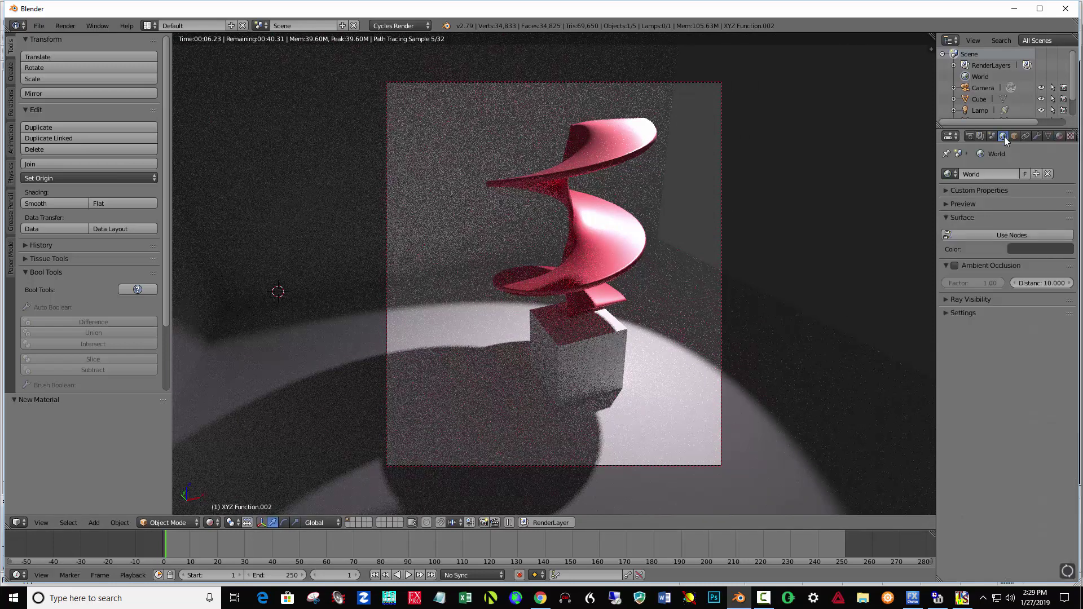
{"action": "left_click", "coordinate": [1040, 249]}
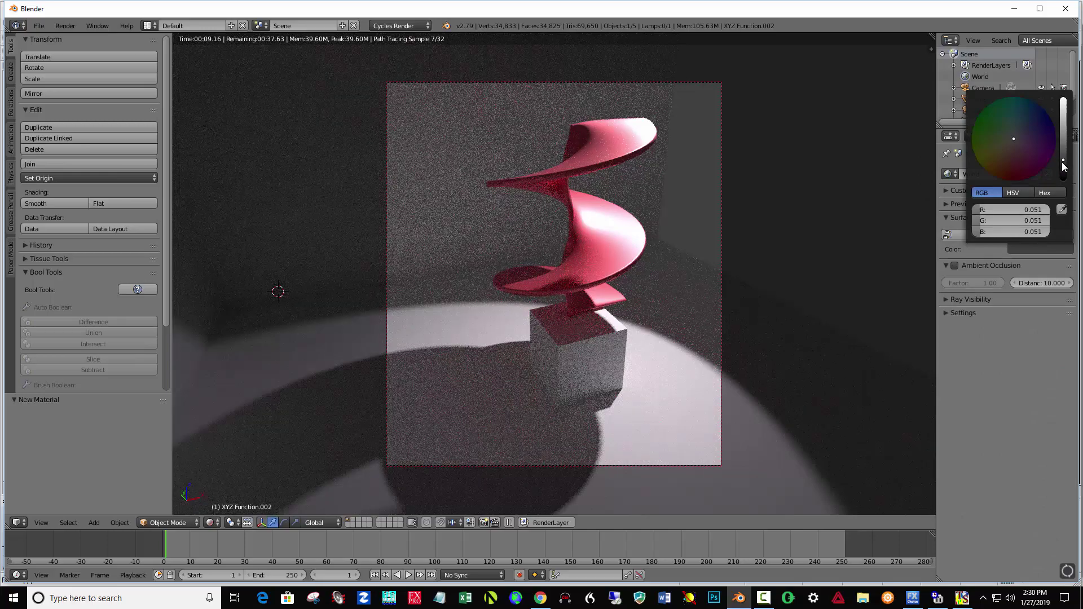
{"action": "left_click_drag", "start_coordinate": [1064, 165], "coordinate": [1066, 177]}
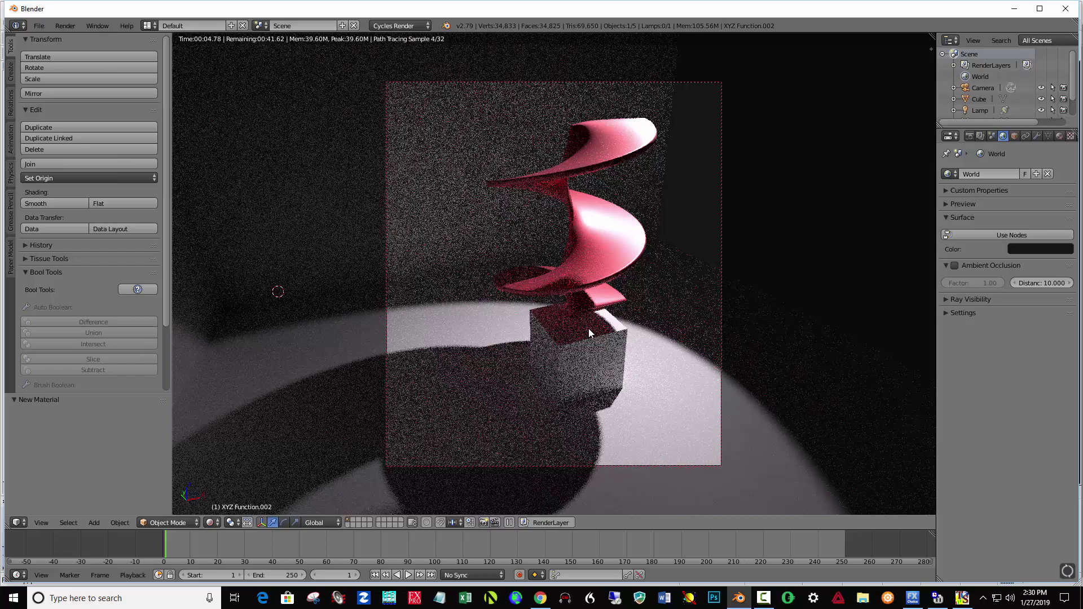
{"action": "mouse_move", "coordinate": [588, 328]}
{"action": "middle_mouse_down"}
{"action": "mouse_move", "coordinate": [639, 340]}
{"action": "mouse_move", "coordinate": [560, 338]}
{"action": "mouse_move", "coordinate": [589, 336]}
{"action": "middle_mouse_up"}
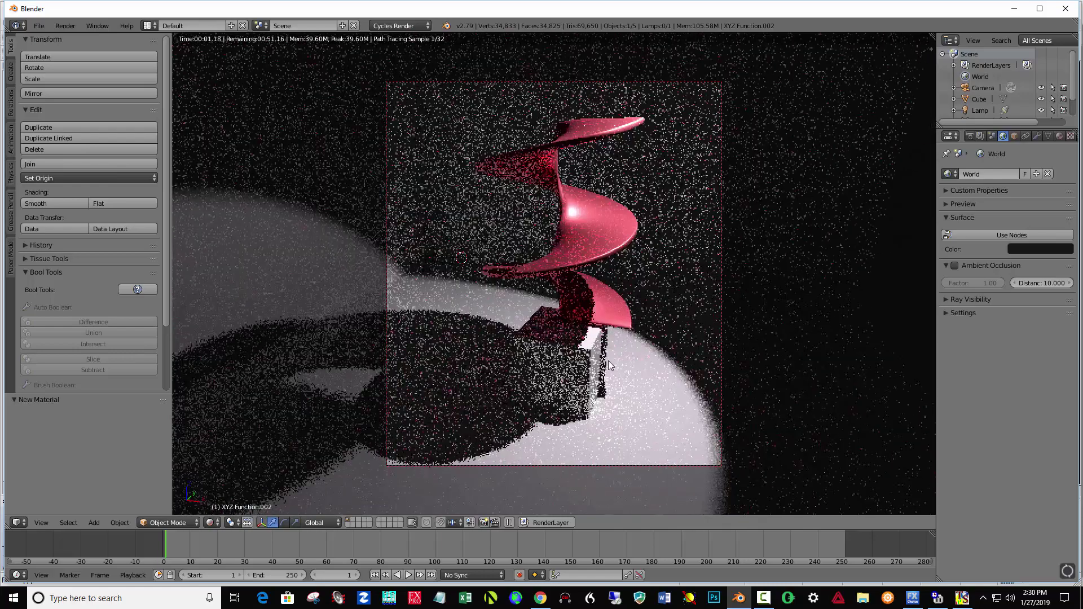
{"action": "middle_click_drag", "start_coordinate": [608, 361], "coordinate": [615, 351]}
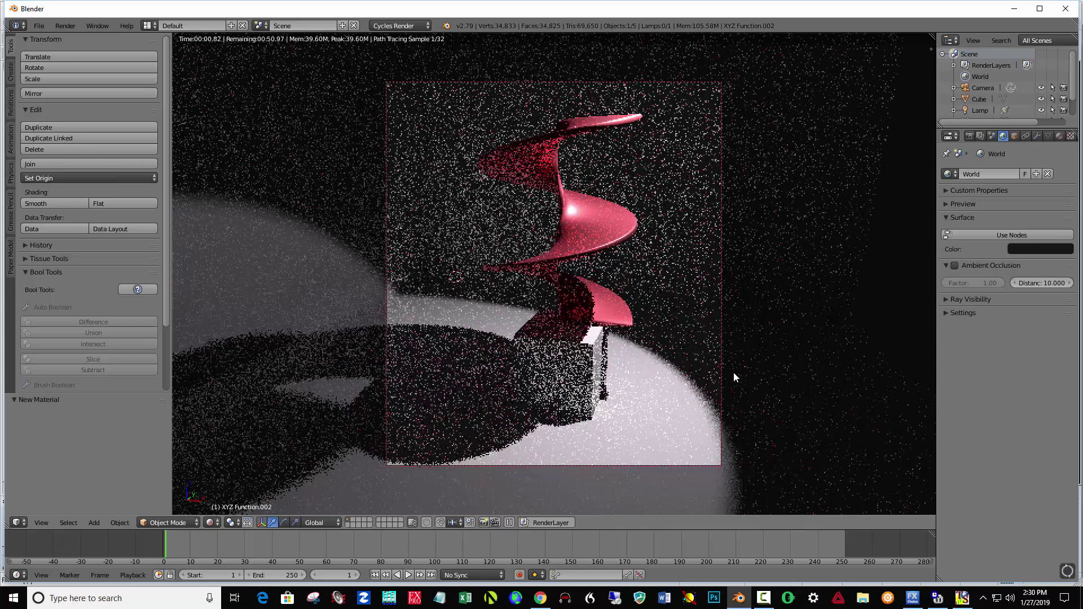